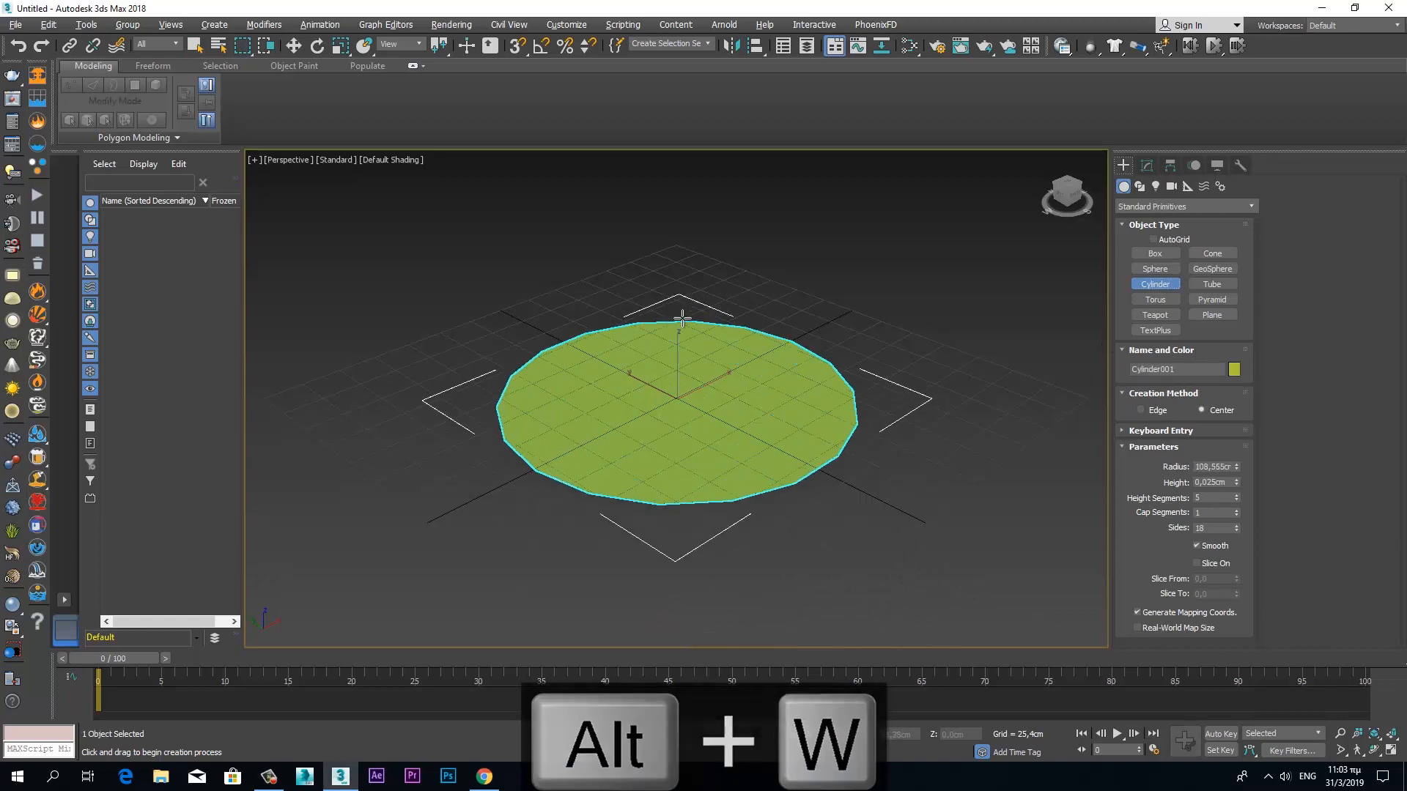
Step: Recolor the cylinder grey with edged faces displayed, and move it to 0 on the X, Y and Z axes
{"action": "left_click", "coordinate": [1234, 369]}
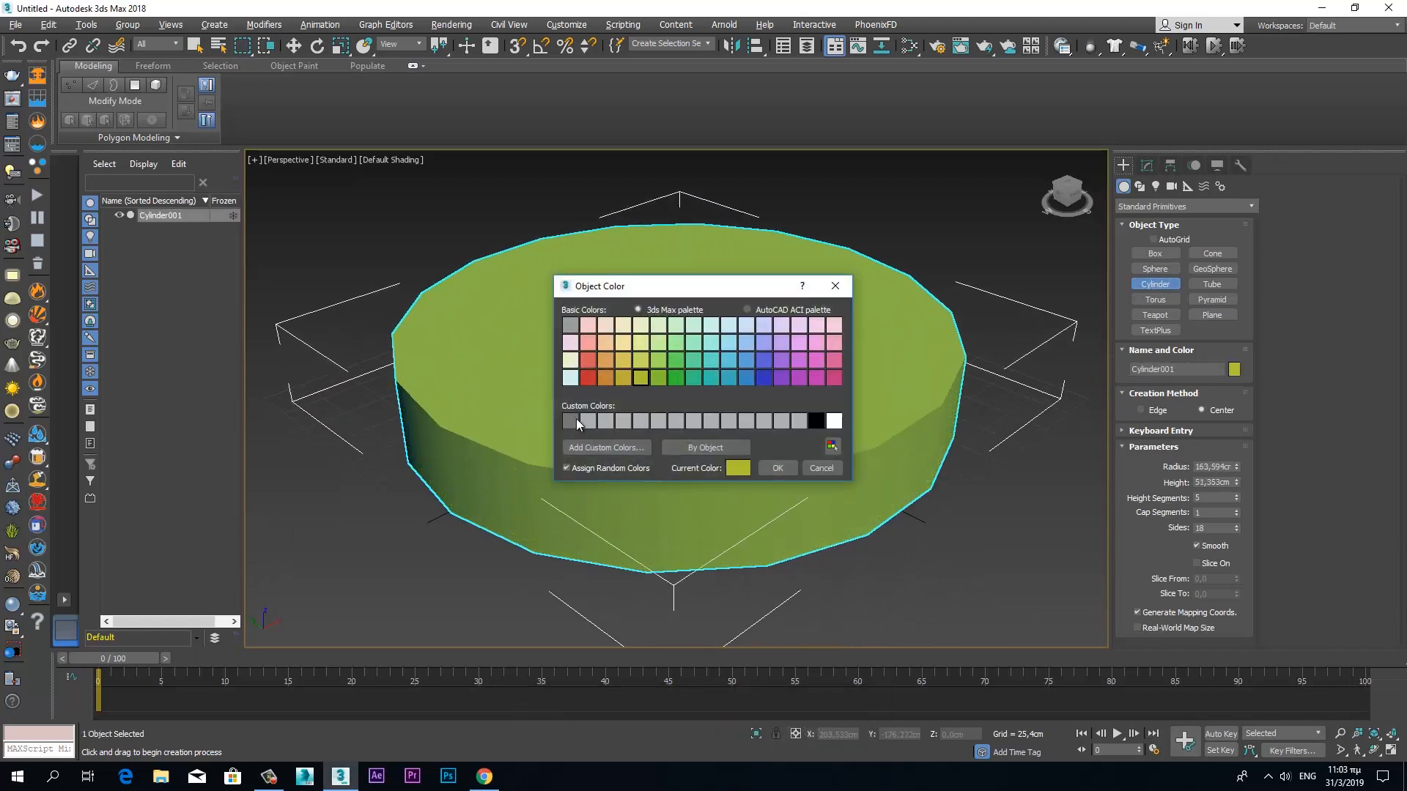
{"action": "left_click", "coordinate": [573, 419]}
{"action": "left_click", "coordinate": [777, 463]}
{"action": "key", "text": "F4"}
{"action": "key", "text": "w"}
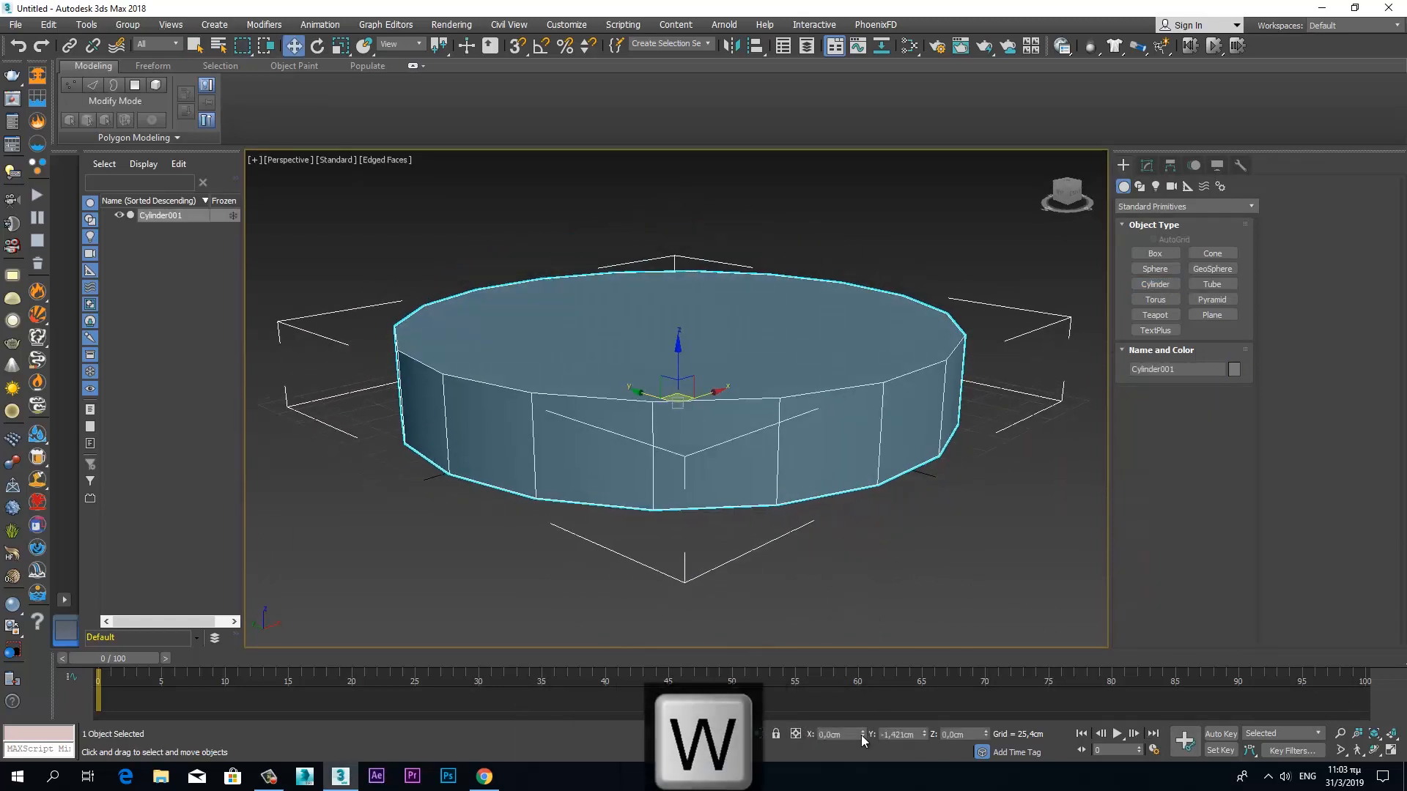
Step: Apply an Edit Poly modifier to the cylinder and delete its side and bottom polygons, keeping only the top cap
{"action": "left_click", "coordinate": [135, 138]}
{"action": "left_click", "coordinate": [117, 190]}
{"action": "key", "text": "4"}
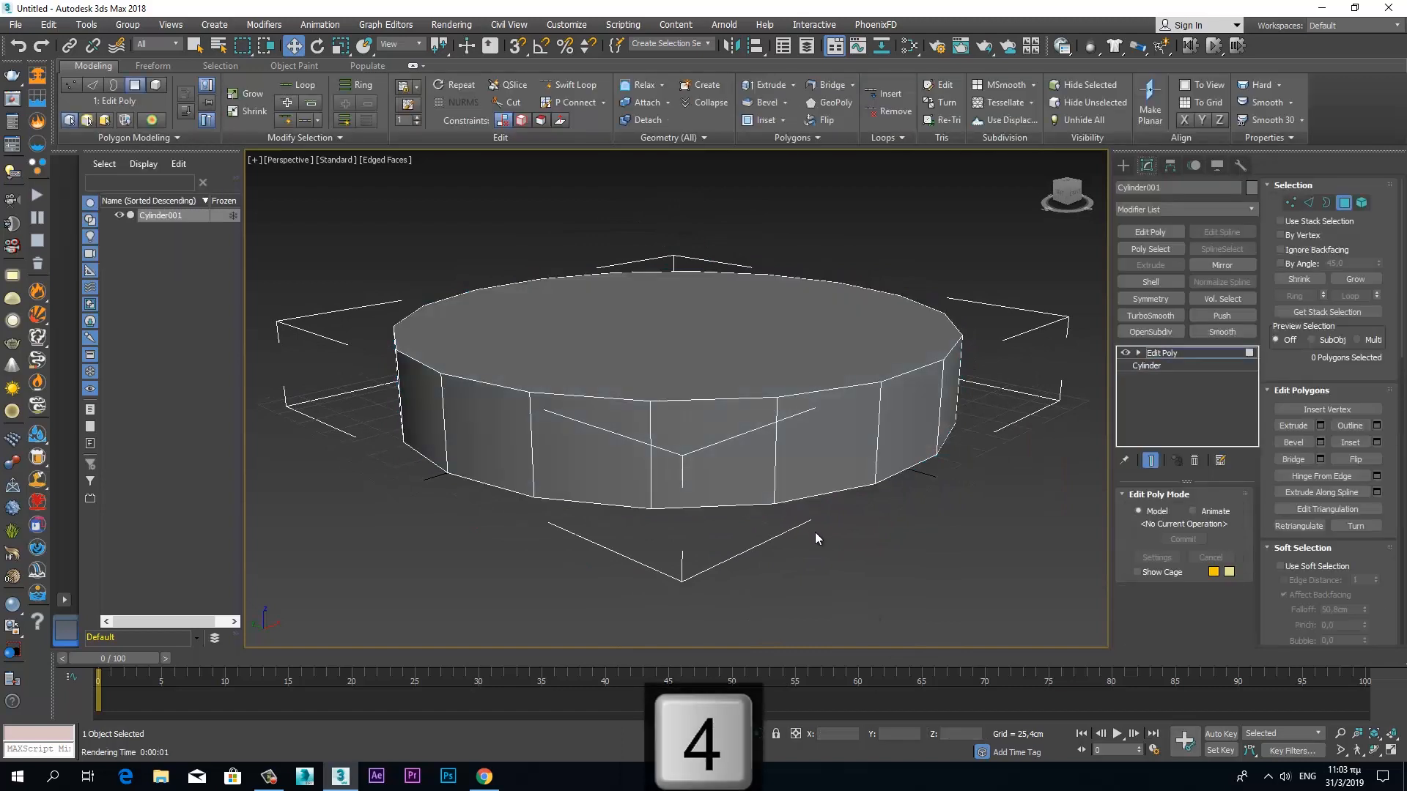
{"action": "middle_click_drag", "start_coordinate": [814, 531], "coordinate": [916, 530], "text": "alt"}
{"action": "left_click_drag", "start_coordinate": [1036, 584], "coordinate": [315, 376]}
{"action": "middle_click_drag", "start_coordinate": [314, 377], "coordinate": [777, 439], "text": "alt"}
{"action": "key", "text": "Delete"}
Step: Center the remaining disc's pivot to the object
{"action": "left_click", "coordinate": [1170, 165]}
{"action": "left_click", "coordinate": [1184, 266]}
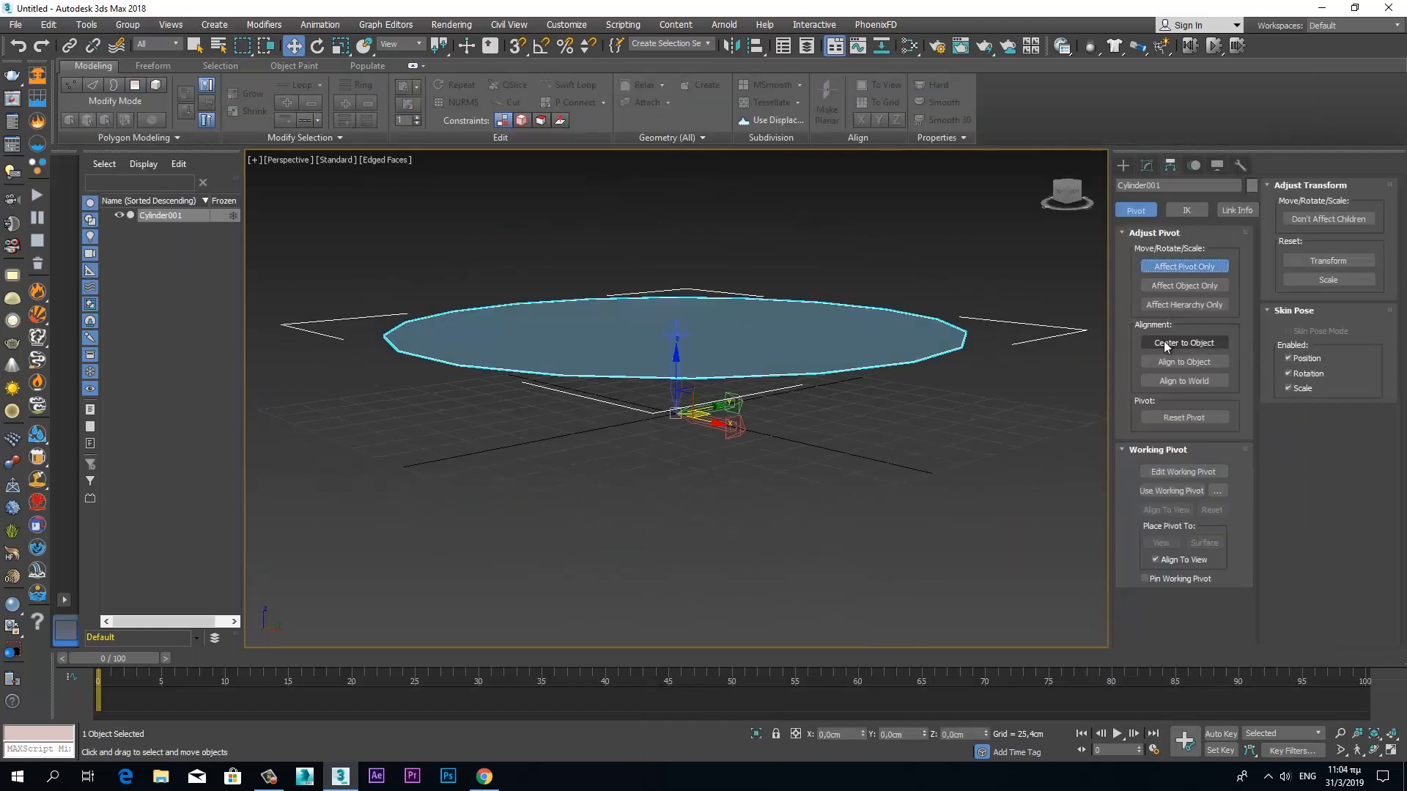
{"action": "left_click", "coordinate": [1149, 168]}
Step: Inset the disc's polygon repeatedly by about 65.8 cm to form concentric rings around a small central polygon
{"action": "middle_click_drag", "start_coordinate": [879, 443], "coordinate": [938, 529], "text": "alt"}
{"action": "key", "text": "4"}
{"action": "left_click", "coordinate": [807, 405]}
{"action": "right_click", "coordinate": [804, 396]}
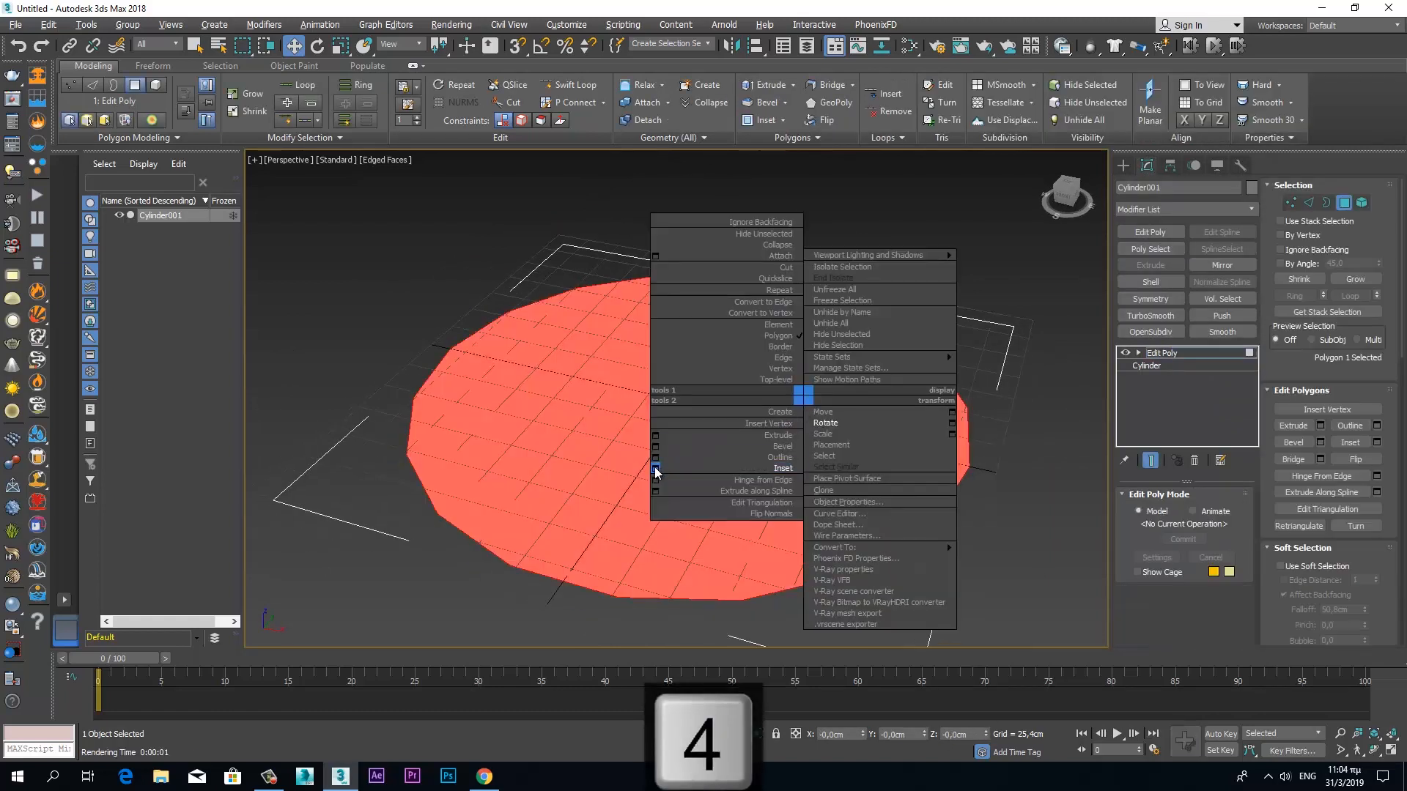
{"action": "left_click", "coordinate": [657, 470]}
{"action": "mouse_move", "coordinate": [920, 363]}
{"action": "left_mouse_down"}
{"action": "mouse_move", "coordinate": [927, 267]}
{"action": "mouse_move", "coordinate": [921, 342]}
{"action": "left_mouse_up"}
{"action": "left_click", "coordinate": [939, 385]}
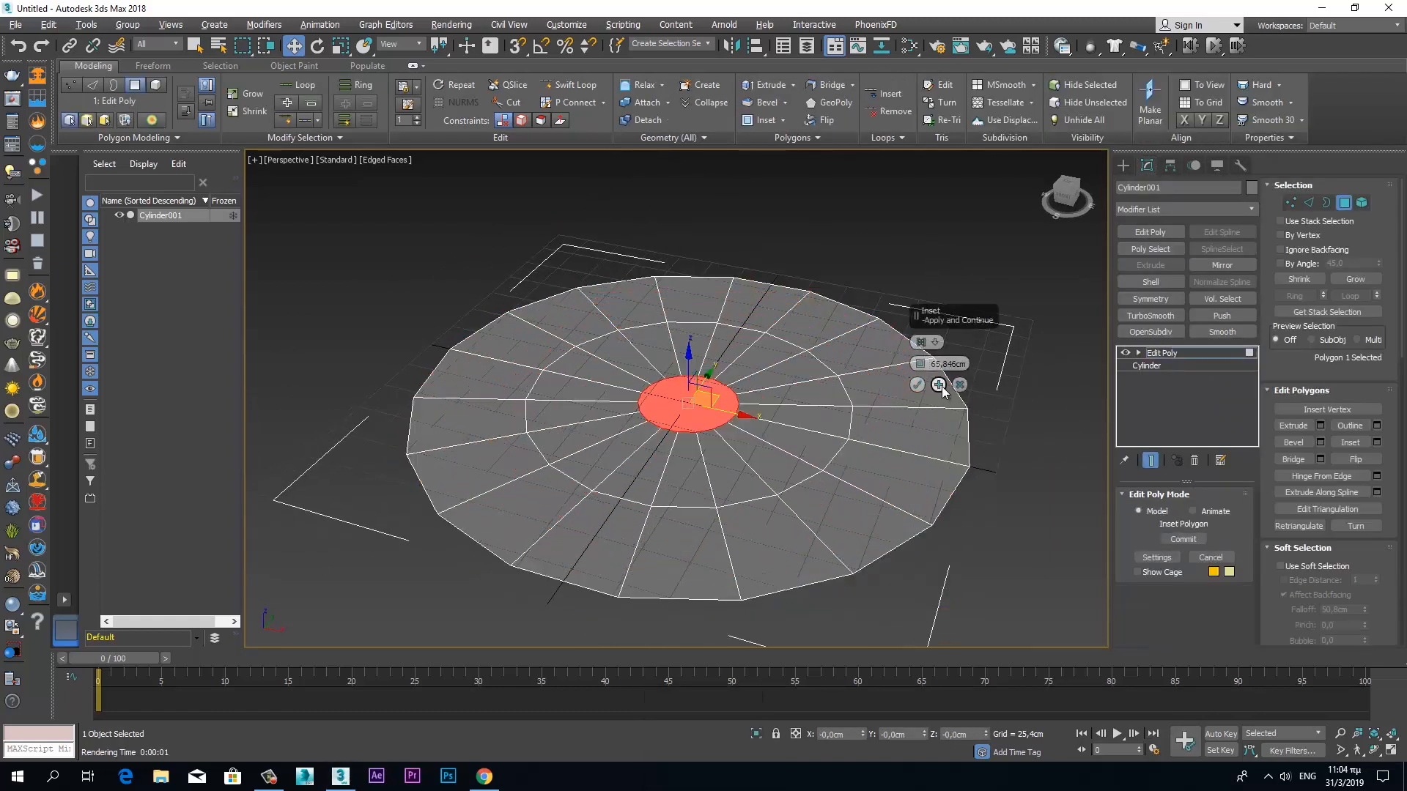
{"action": "left_click", "coordinate": [1344, 203]}
Step: Generate a procedural topology that turns the disc's rings into a radial pattern of diamond-shaped polygons
{"action": "left_click", "coordinate": [146, 138]}
{"action": "left_click", "coordinate": [92, 220]}
{"action": "left_click", "coordinate": [180, 186]}
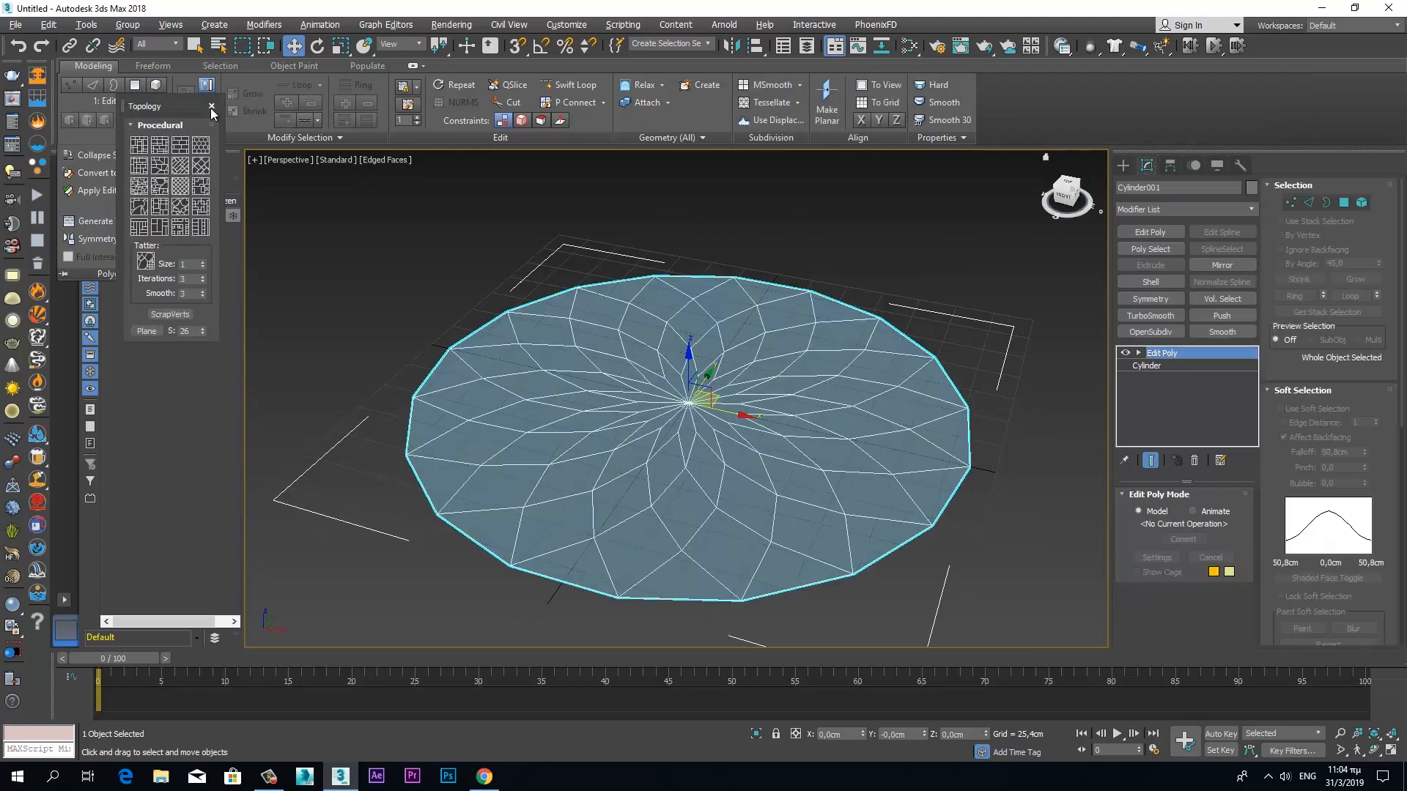
{"action": "left_click", "coordinate": [212, 107]}
Step: Chamfer the disc's center vertex into a small ring and weld its overlapping points down to 18 vertices
{"action": "scroll", "coordinate": [697, 403], "scroll_direction": "up", "scroll_amount": 4}
{"action": "key", "text": "1"}
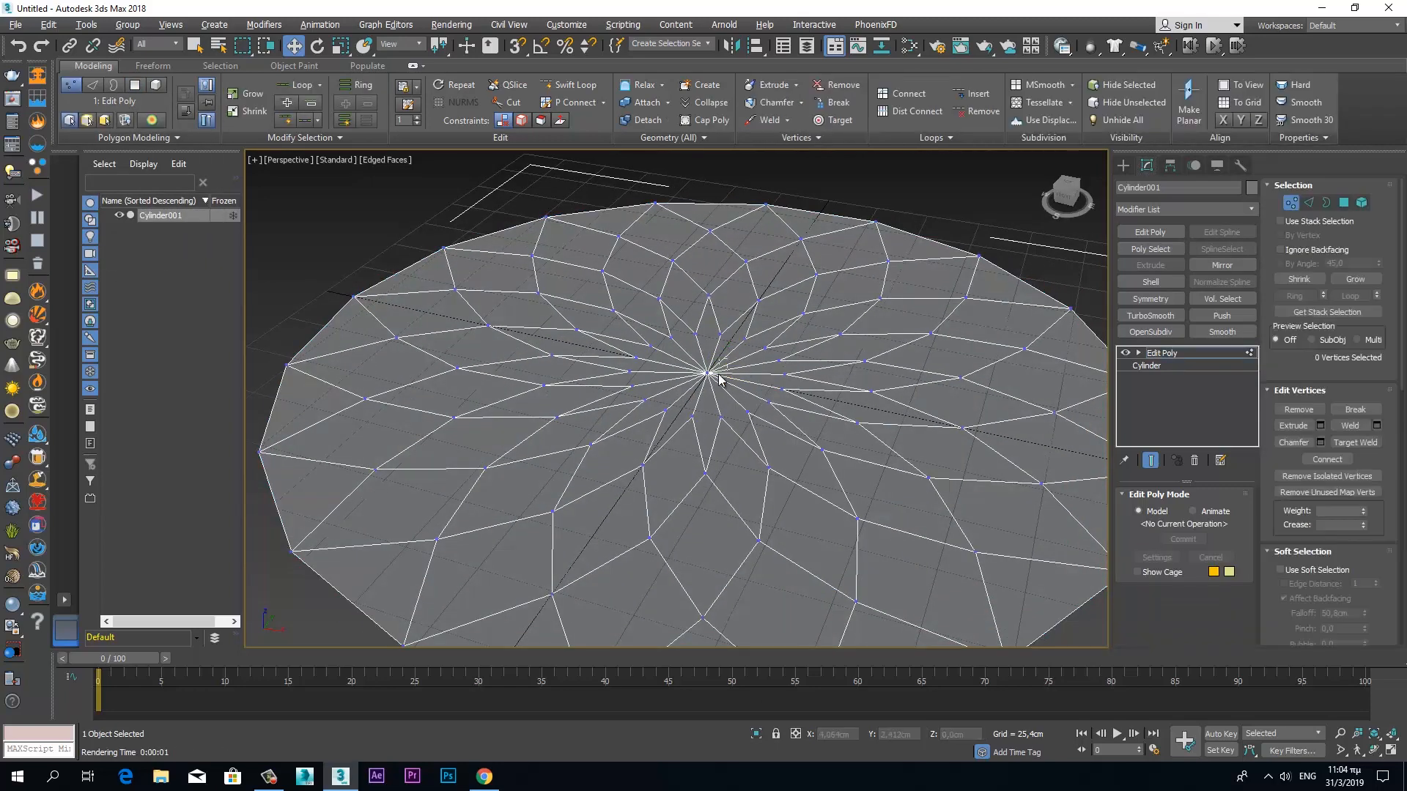
{"action": "right_click", "coordinate": [735, 394]}
{"action": "left_click", "coordinate": [575, 449]}
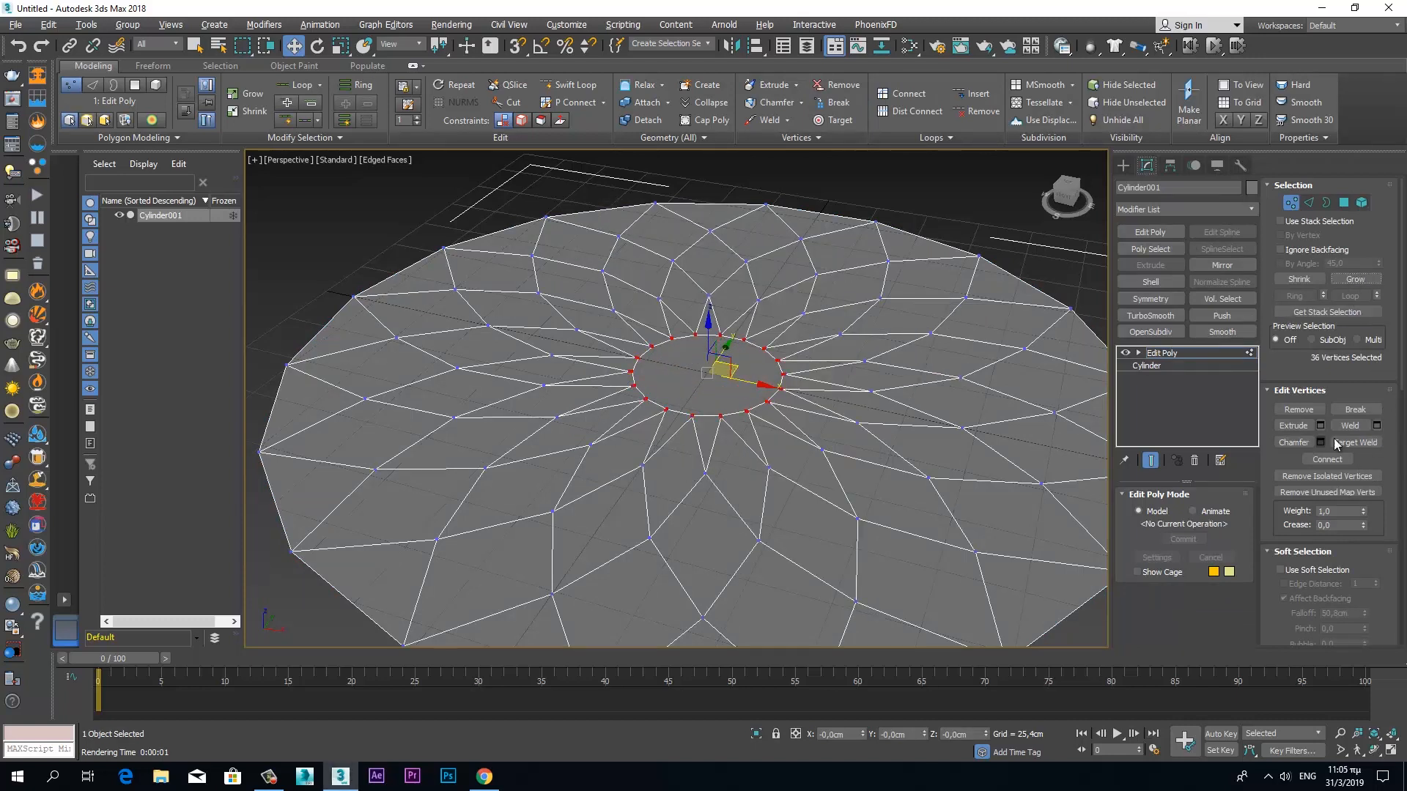
{"action": "scroll", "coordinate": [726, 416], "scroll_direction": "up", "scroll_amount": 3}
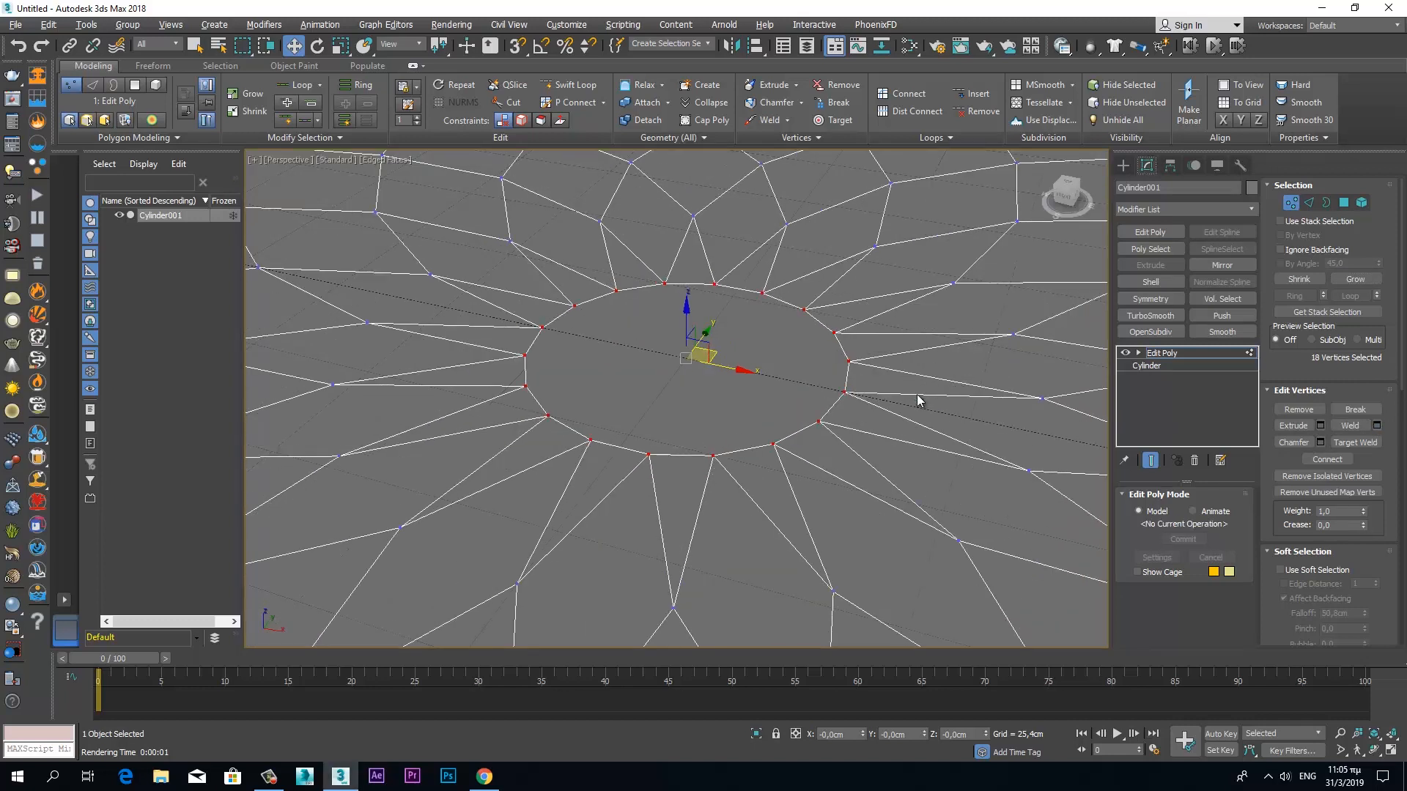
Step: Scale up and rotate the center vertex ring to meet the surrounding diamond vertices, and grow the selection to 36 vertices
{"action": "right_click", "coordinate": [777, 375]}
{"action": "left_click", "coordinate": [784, 401]}
{"action": "left_click_drag", "start_coordinate": [693, 353], "coordinate": [708, 280]}
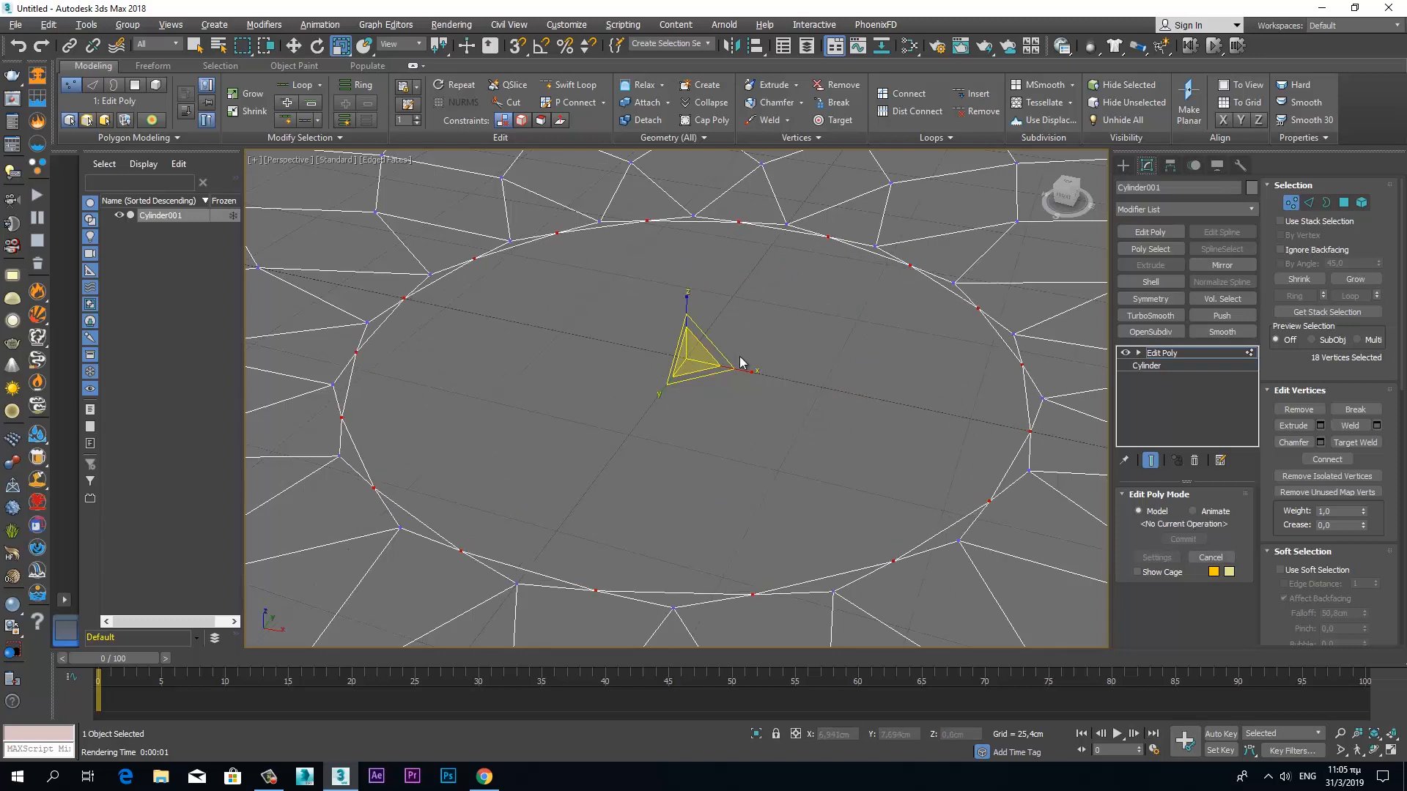
{"action": "right_click", "coordinate": [740, 367]}
{"action": "left_click", "coordinate": [750, 389]}
{"action": "left_click_drag", "start_coordinate": [718, 386], "coordinate": [703, 391]}
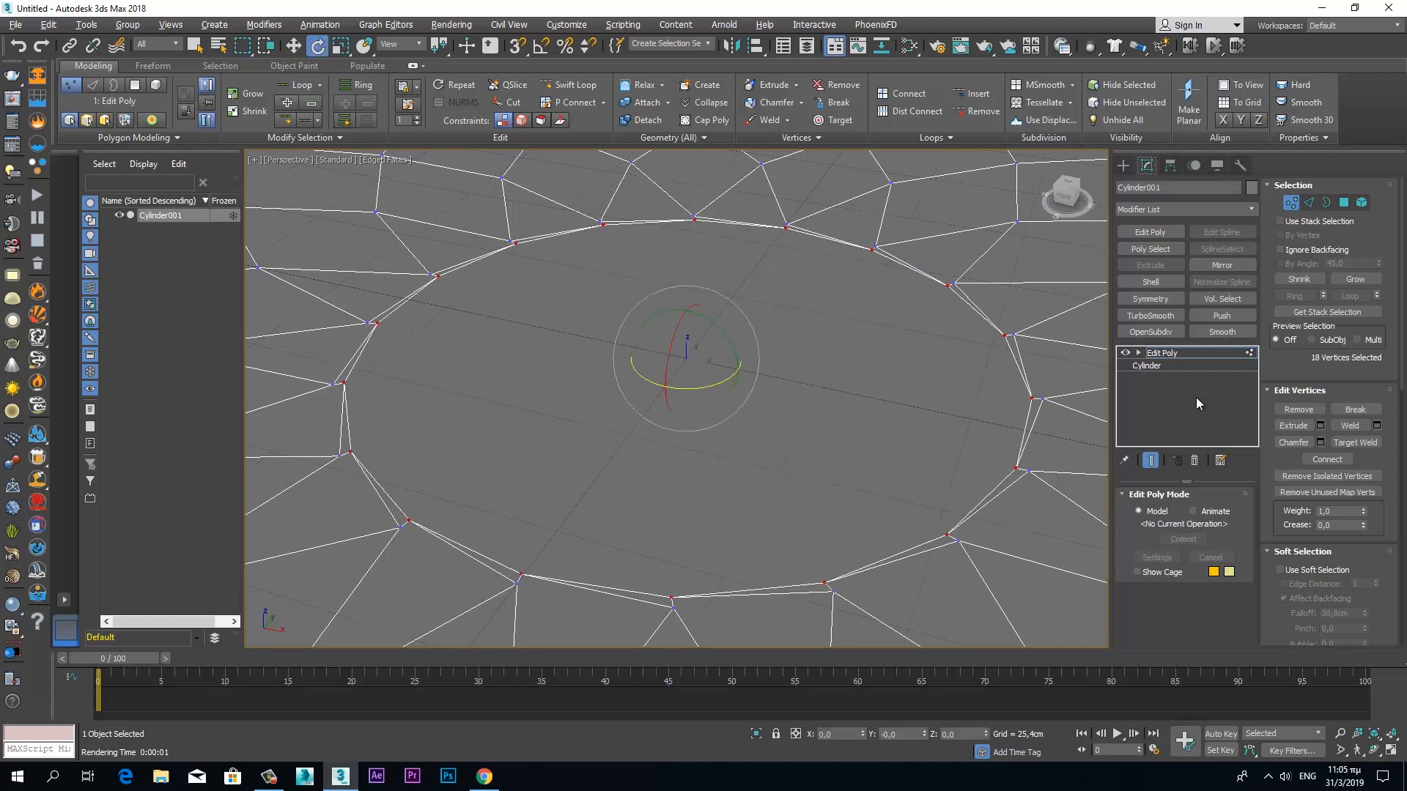
{"action": "left_click", "coordinate": [1355, 280]}
{"action": "right_click", "coordinate": [838, 399]}
{"action": "left_click", "coordinate": [847, 425]}
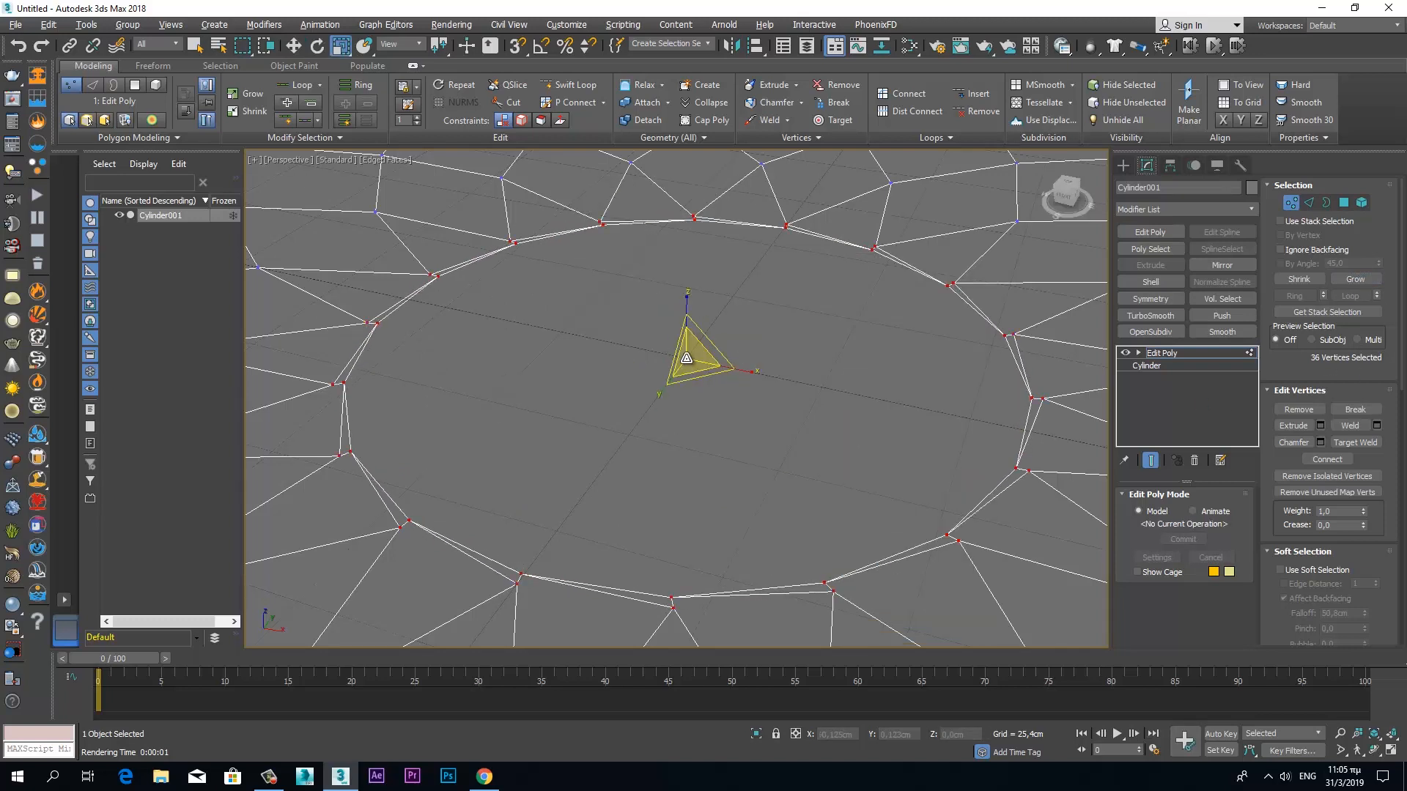
{"action": "left_click_drag", "start_coordinate": [686, 357], "coordinate": [685, 356]}
{"action": "key", "text": "ctrl+z"}
Step: Weld the selected vertex pairs around the center opening with a threshold of 2.401 cm
{"action": "left_click", "coordinate": [1377, 426]}
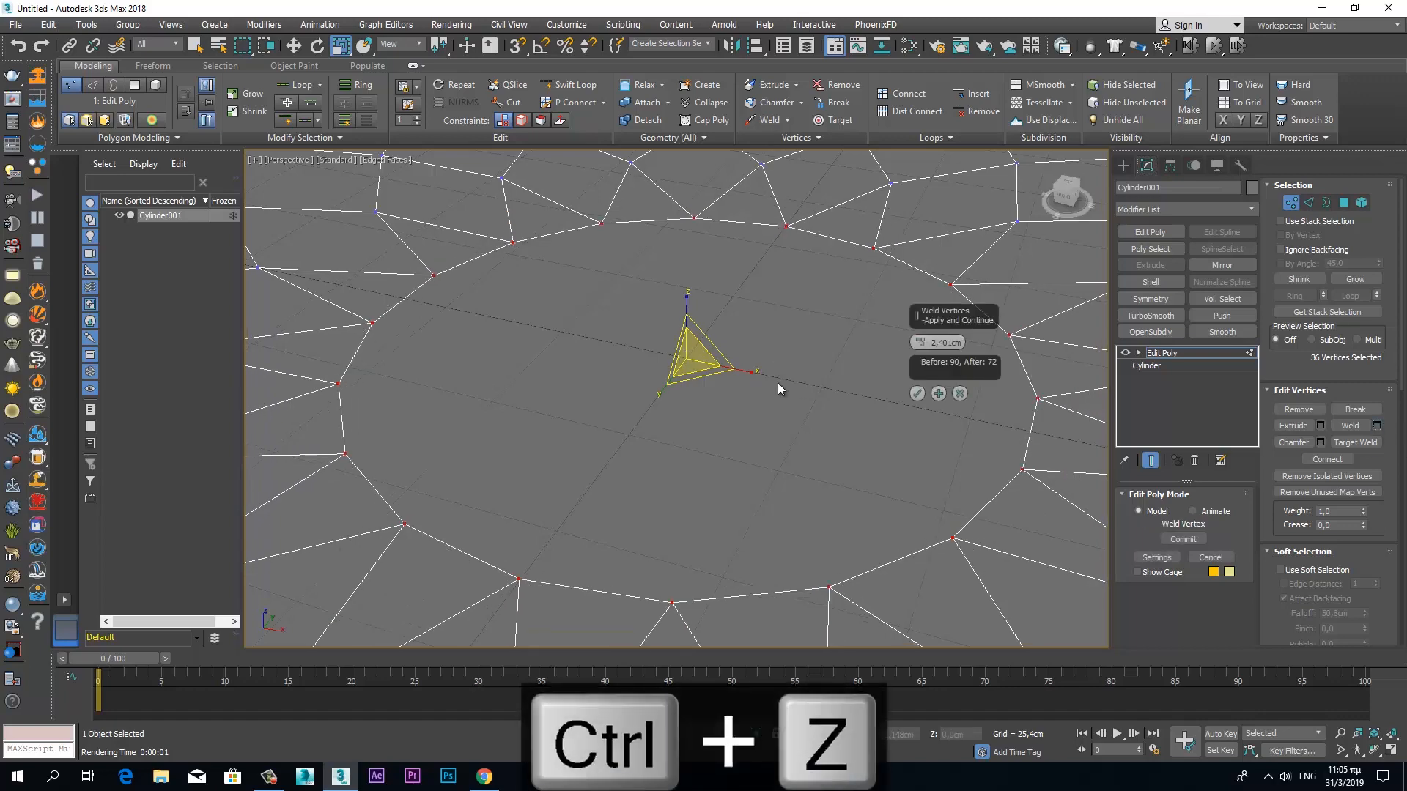
{"action": "left_click", "coordinate": [918, 393]}
{"action": "scroll", "coordinate": [752, 385], "scroll_direction": "down", "scroll_amount": 5}
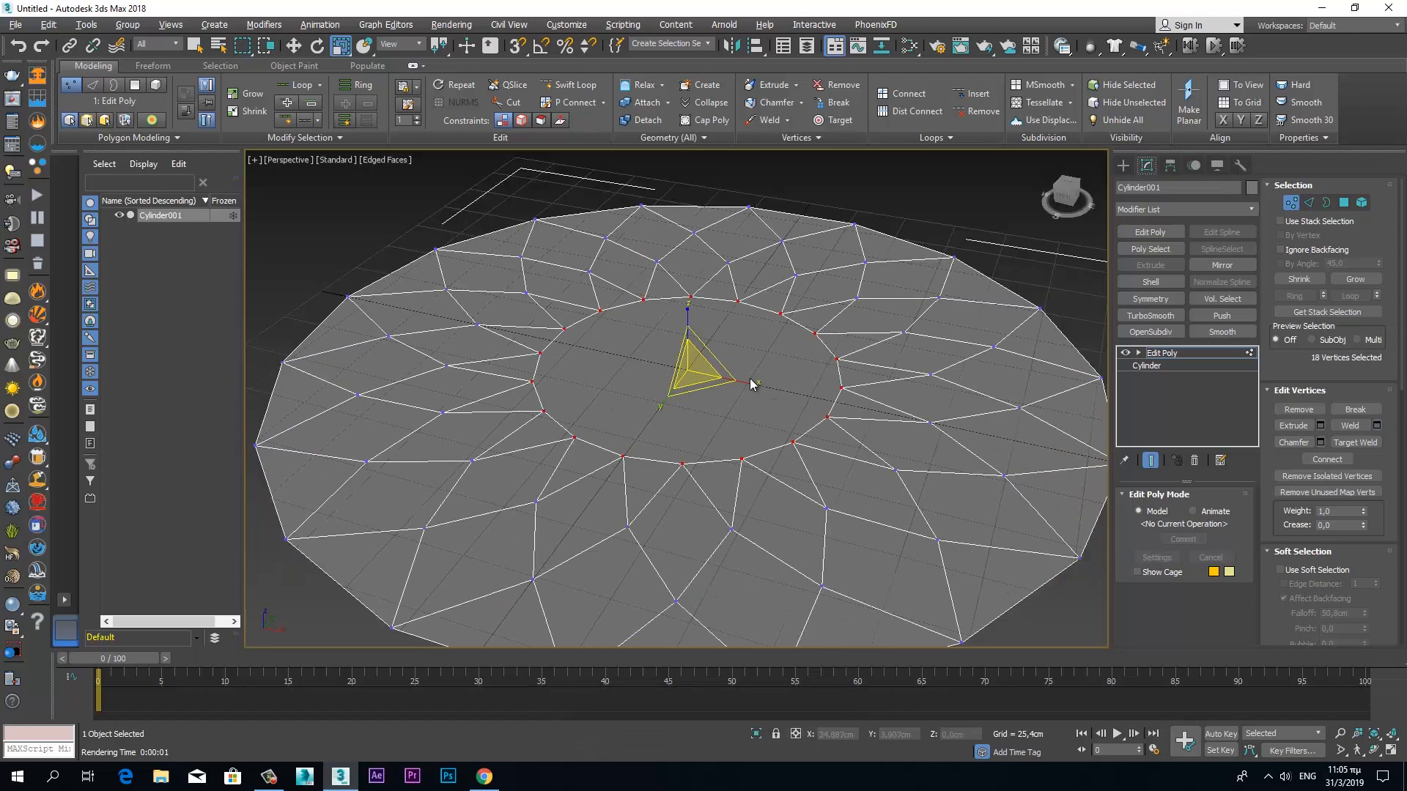
Step: Select all 36 diamond polygons around the center with Similar selection and inset them By Polygon to leave narrow strips between them
{"action": "middle_click_drag", "start_coordinate": [749, 378], "coordinate": [806, 410], "text": "alt"}
{"action": "key", "text": "4"}
{"action": "left_click", "coordinate": [1024, 438]}
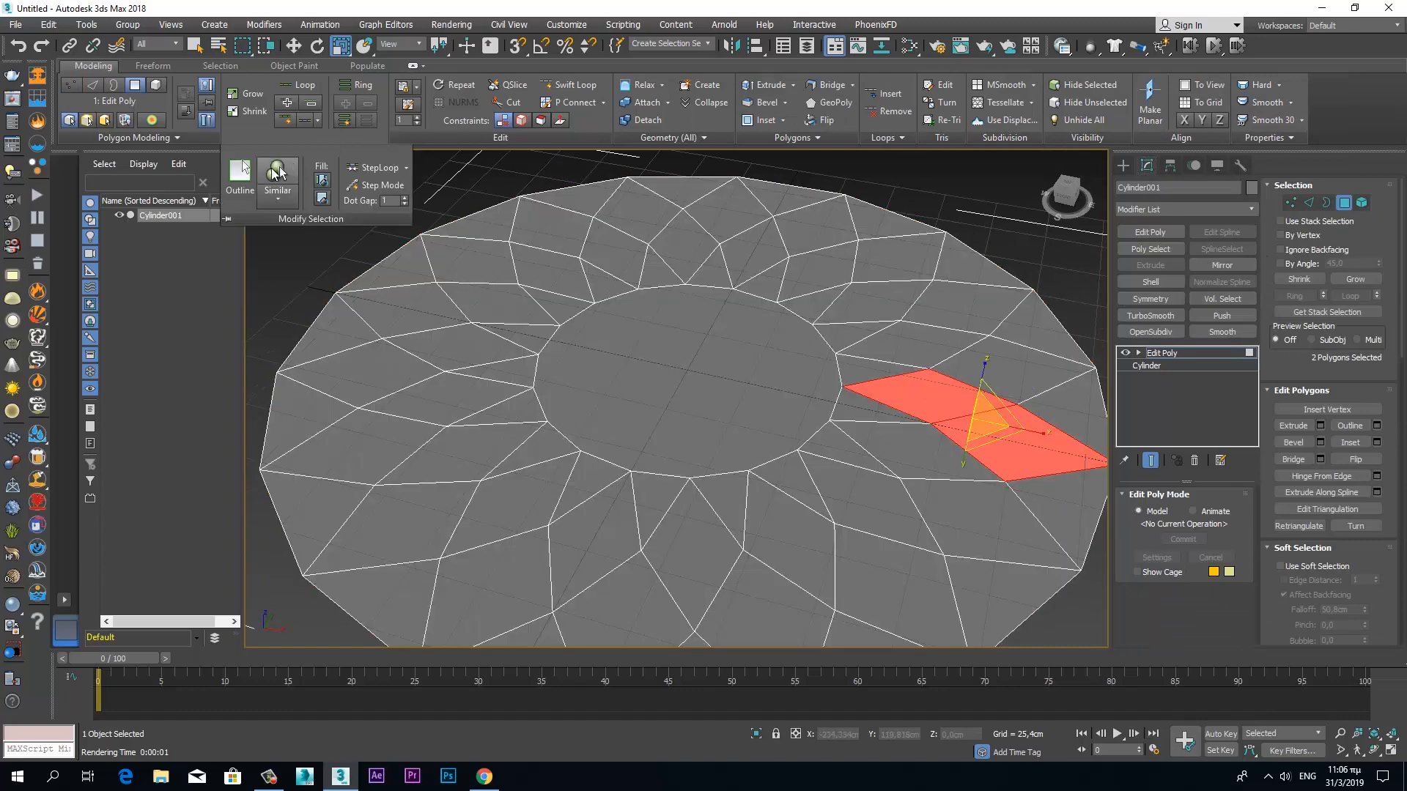
{"action": "left_click", "coordinate": [1008, 385], "text": "shift"}
{"action": "right_click", "coordinate": [980, 392]}
{"action": "left_click", "coordinate": [825, 457]}
{"action": "right_click", "coordinate": [921, 365]}
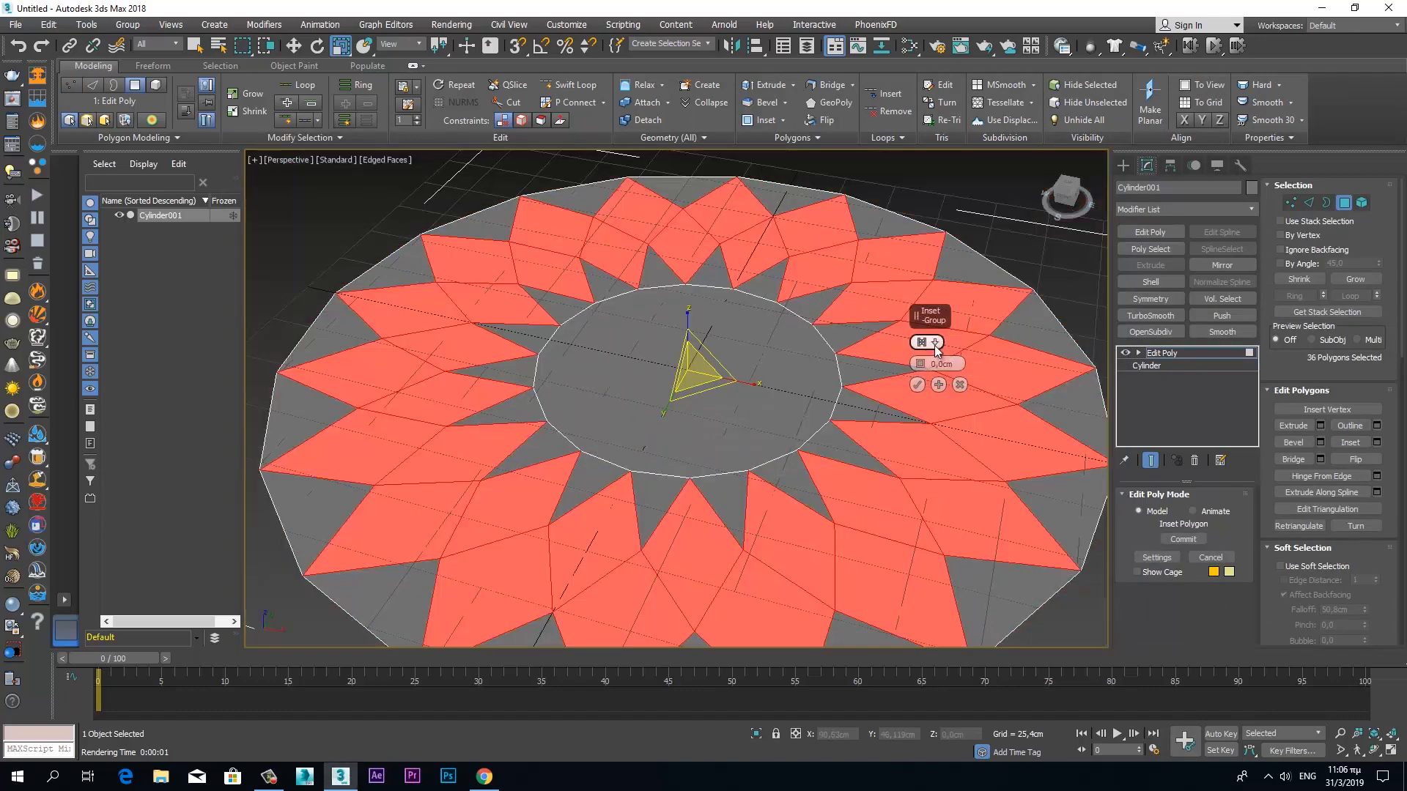
{"action": "left_click_drag", "start_coordinate": [929, 373], "coordinate": [921, 355]}
{"action": "left_click", "coordinate": [919, 386]}
{"action": "scroll", "coordinate": [1333, 322], "scroll_direction": "down", "scroll_amount": 8}
{"action": "scroll", "coordinate": [1335, 311], "scroll_direction": "up", "scroll_amount": 7}
{"action": "scroll", "coordinate": [1363, 219], "scroll_direction": "up", "scroll_amount": 1}
Step: Detach the inset diamond polygons as a separate object and hide that object
{"action": "left_click", "coordinate": [1345, 203]}
{"action": "left_click", "coordinate": [1346, 204]}
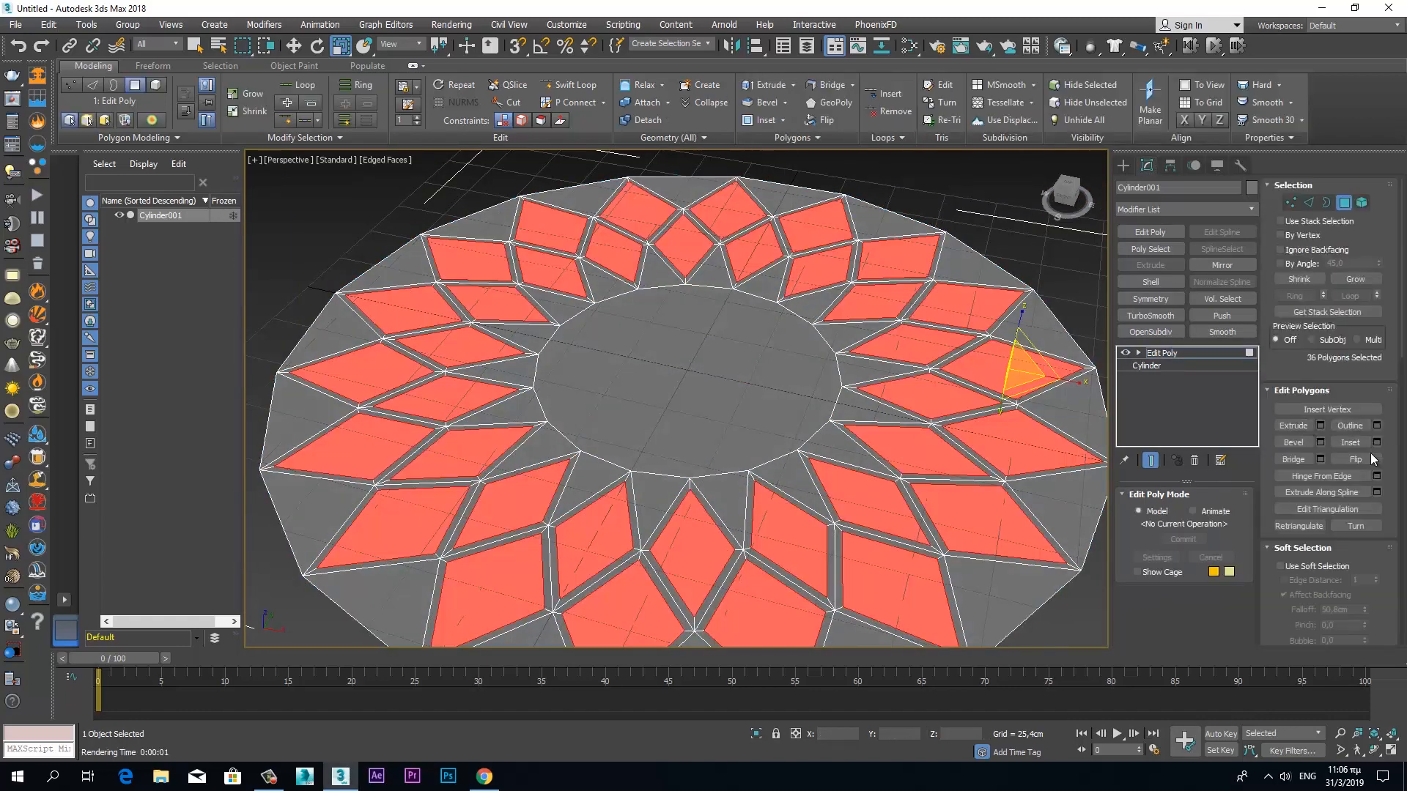
{"action": "left_click_drag", "start_coordinate": [1371, 538], "coordinate": [1371, 291]}
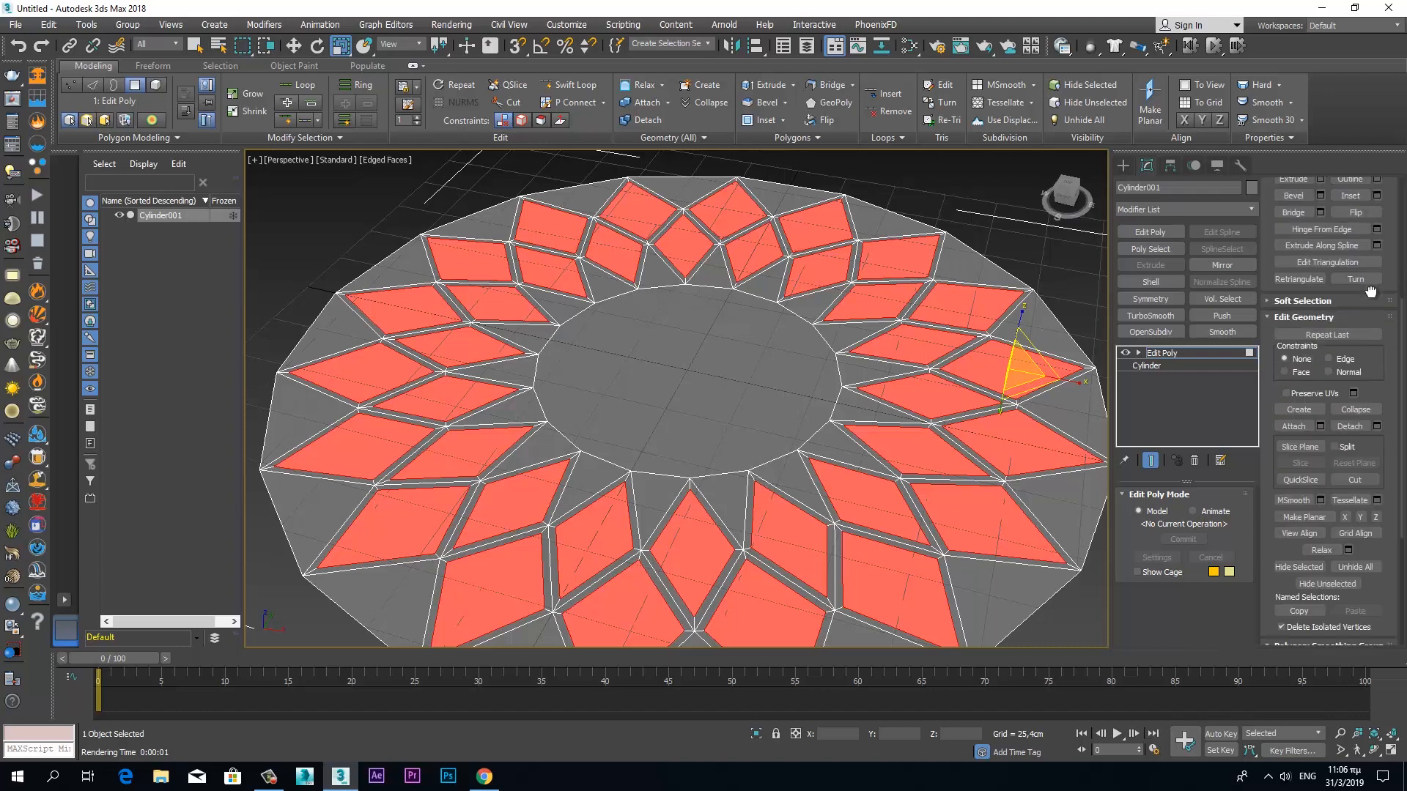
{"action": "left_click", "coordinate": [1378, 426]}
{"action": "left_click", "coordinate": [752, 401]}
{"action": "left_click", "coordinate": [119, 215]}
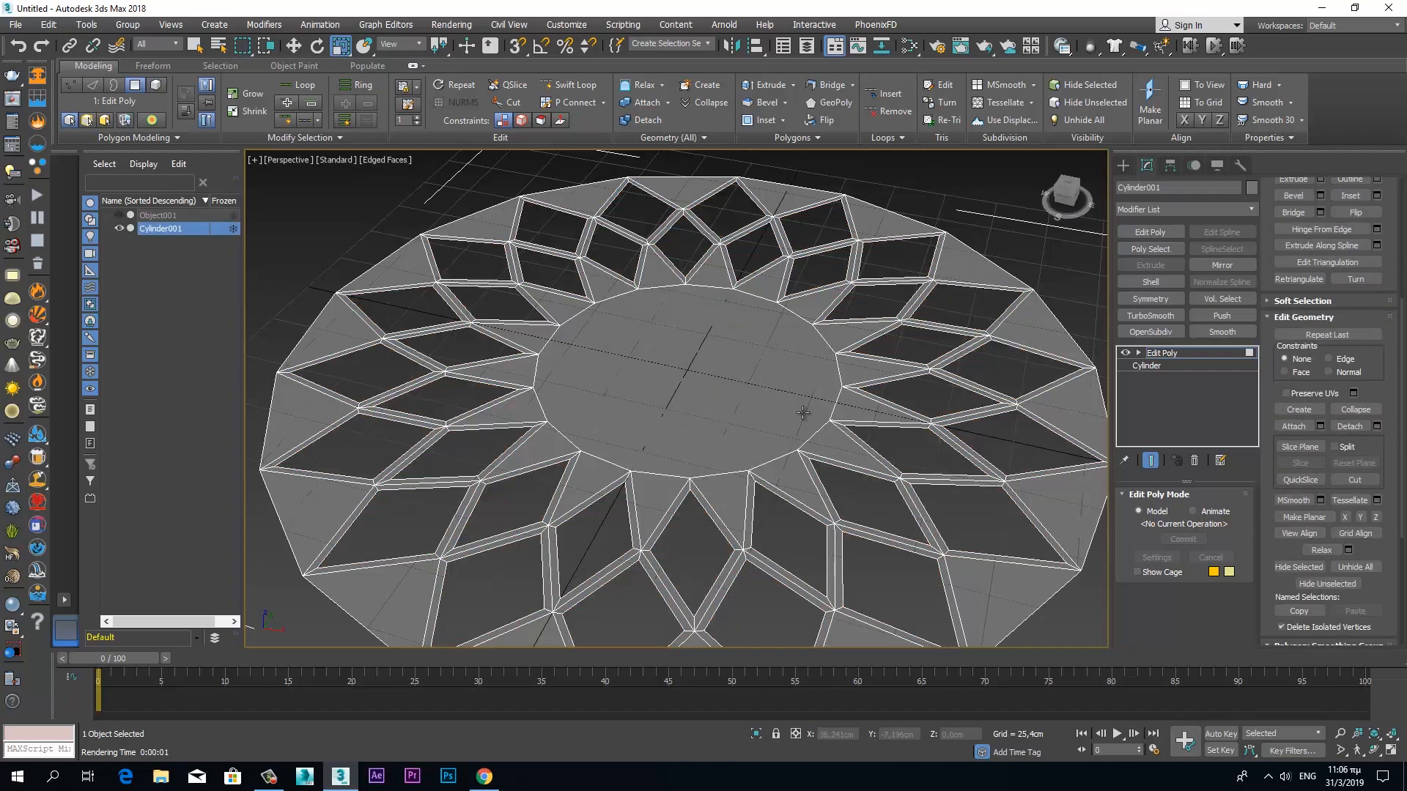
Step: Add a Shell modifier to the perforated disc with an inner amount and an outer amount of 5 cm
{"action": "scroll", "coordinate": [814, 396], "scroll_direction": "down", "scroll_amount": 3}
{"action": "left_click", "coordinate": [1150, 281]}
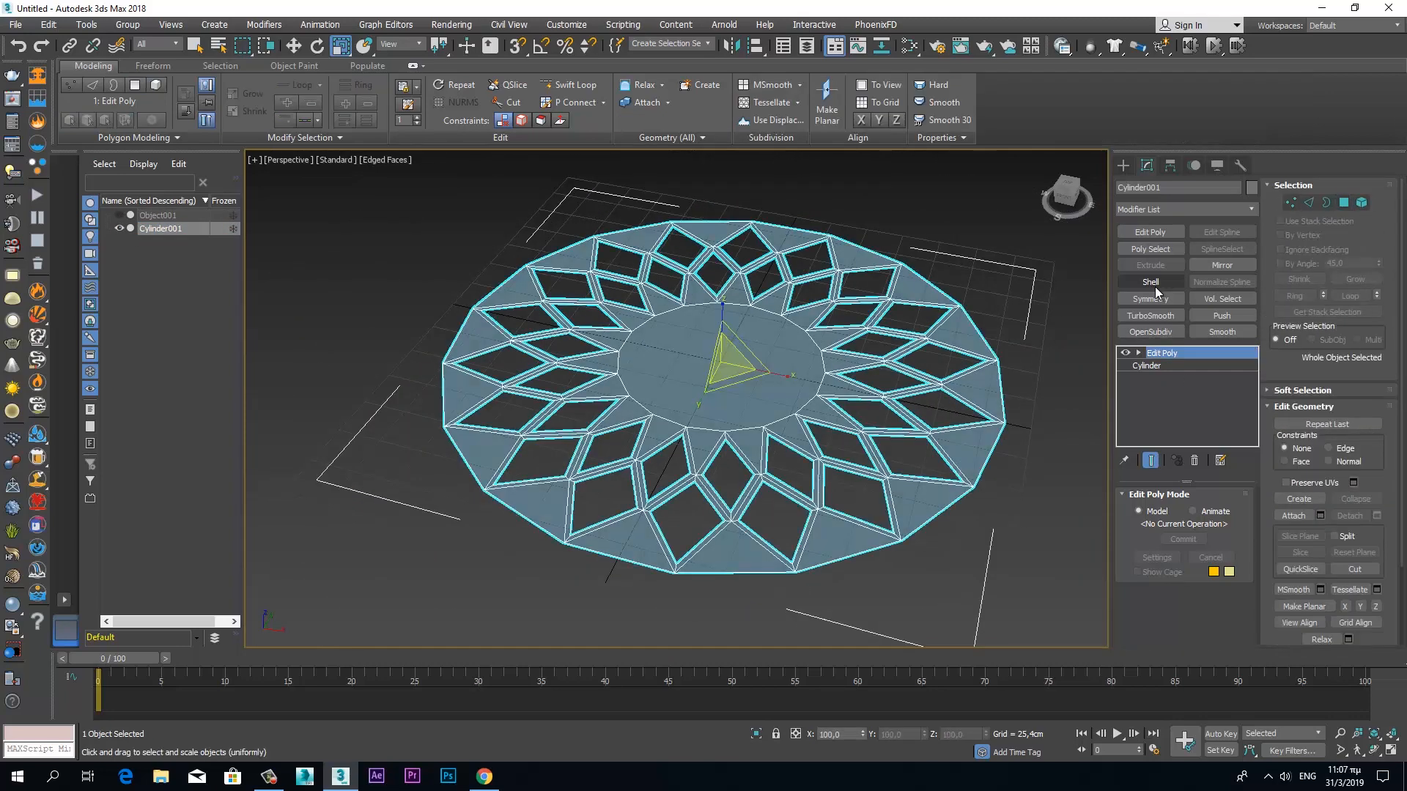
{"action": "type", "text": "3"}
{"action": "key", "text": "Return"}
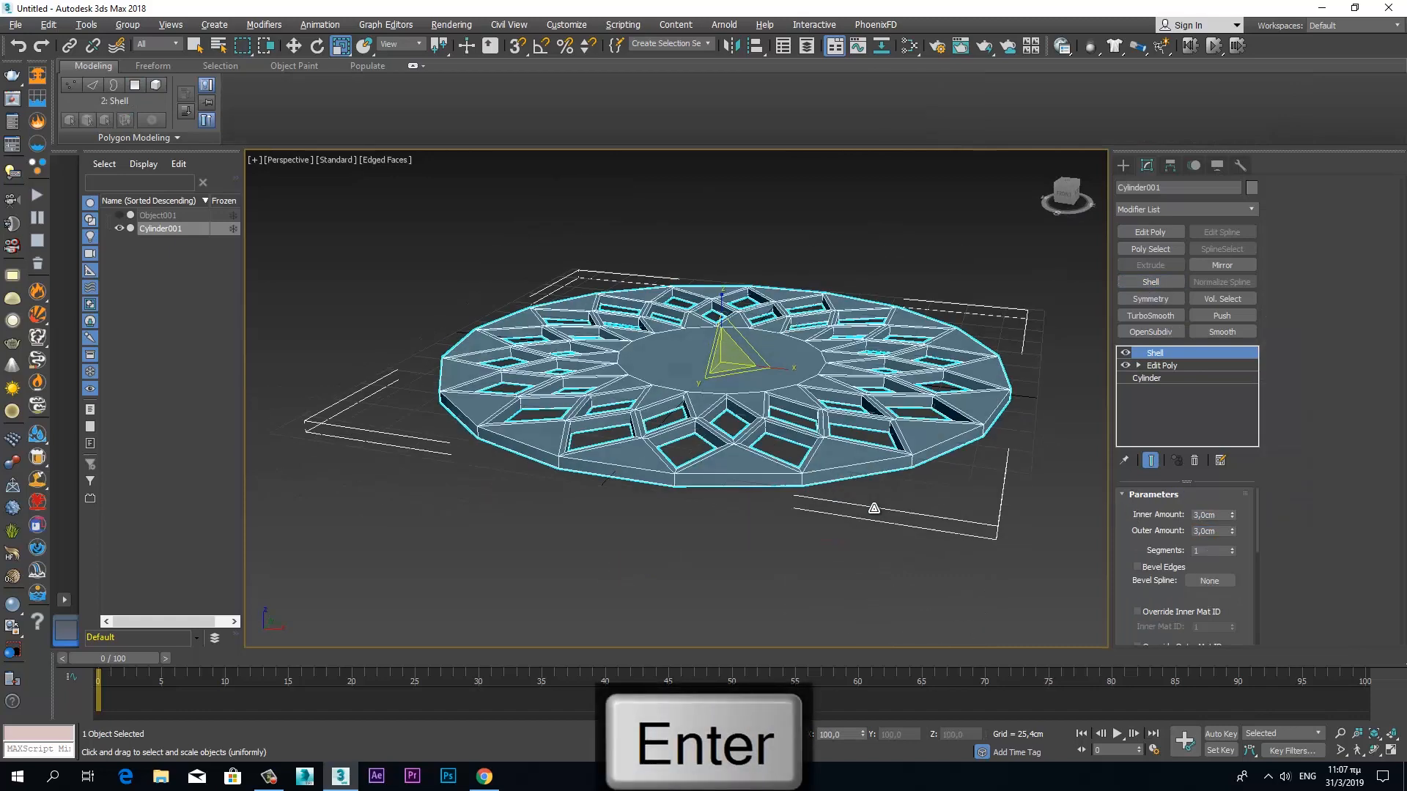
{"action": "type", "text": "5"}
{"action": "key", "text": "Tab"}
{"action": "type", "text": "5"}
{"action": "key", "text": "Return"}
{"action": "mouse_move", "coordinate": [832, 478]}
{"action": "middle_mouse_down", "text": "alt"}
{"action": "mouse_move", "coordinate": [812, 513]}
{"action": "mouse_move", "coordinate": [839, 484]}
{"action": "middle_mouse_up", "text": "alt"}
Step: Add another Edit Poly modifier, select all hole walls and the outer rim polygons, and convert the selection to their boundary edges
{"action": "left_click", "coordinate": [1135, 231]}
{"action": "middle_click_drag", "start_coordinate": [824, 353], "coordinate": [854, 359]}
{"action": "left_click", "coordinate": [1344, 203]}
{"action": "middle_click_drag", "start_coordinate": [713, 445], "coordinate": [699, 460]}
{"action": "scroll", "coordinate": [699, 460], "scroll_direction": "up", "scroll_amount": 2}
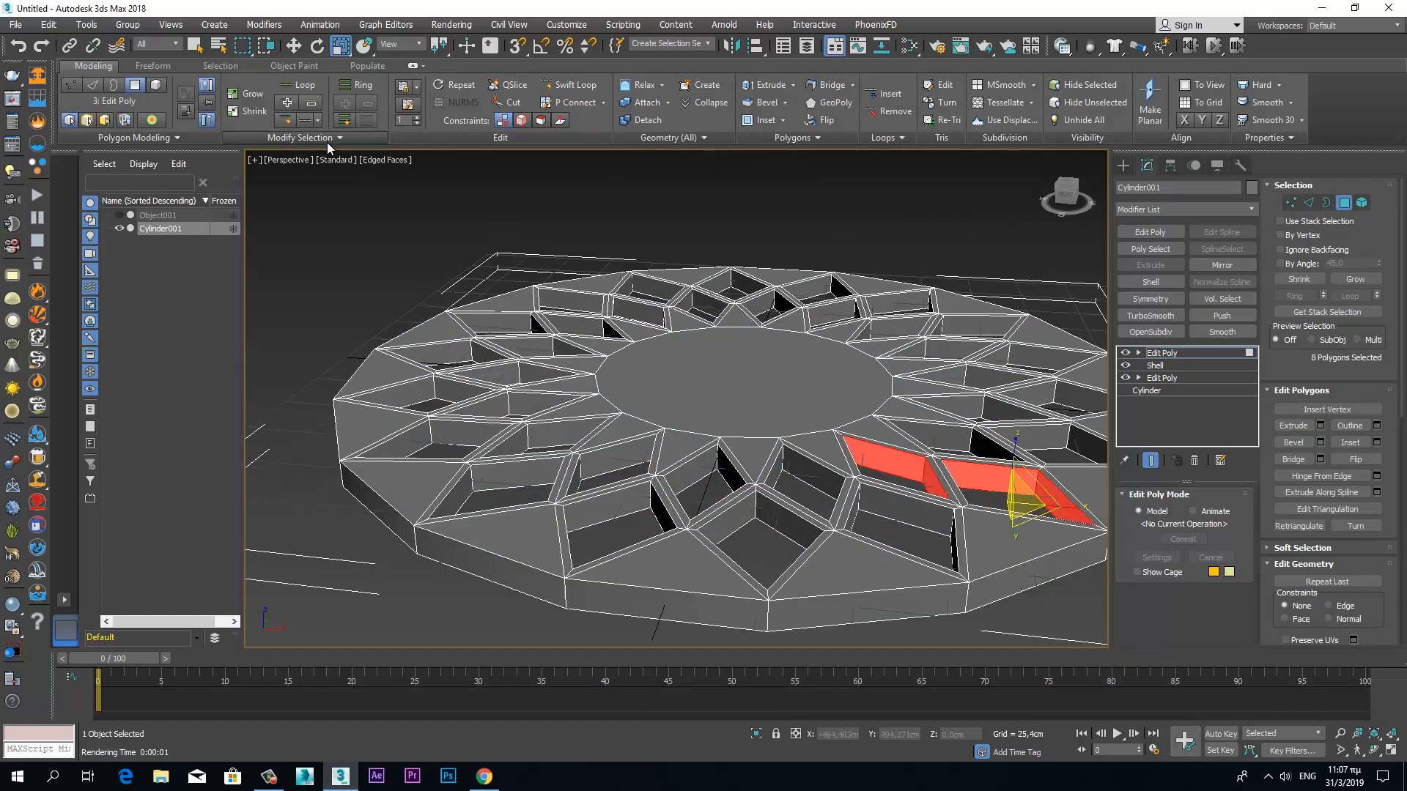
{"action": "mouse_move", "coordinate": [328, 143]}
{"action": "left_click", "coordinate": [283, 179]}
{"action": "left_click", "coordinate": [860, 607], "text": "ctrl"}
{"action": "left_click", "coordinate": [728, 605], "text": "shift"}
{"action": "middle_click_drag", "start_coordinate": [729, 606], "coordinate": [638, 590]}
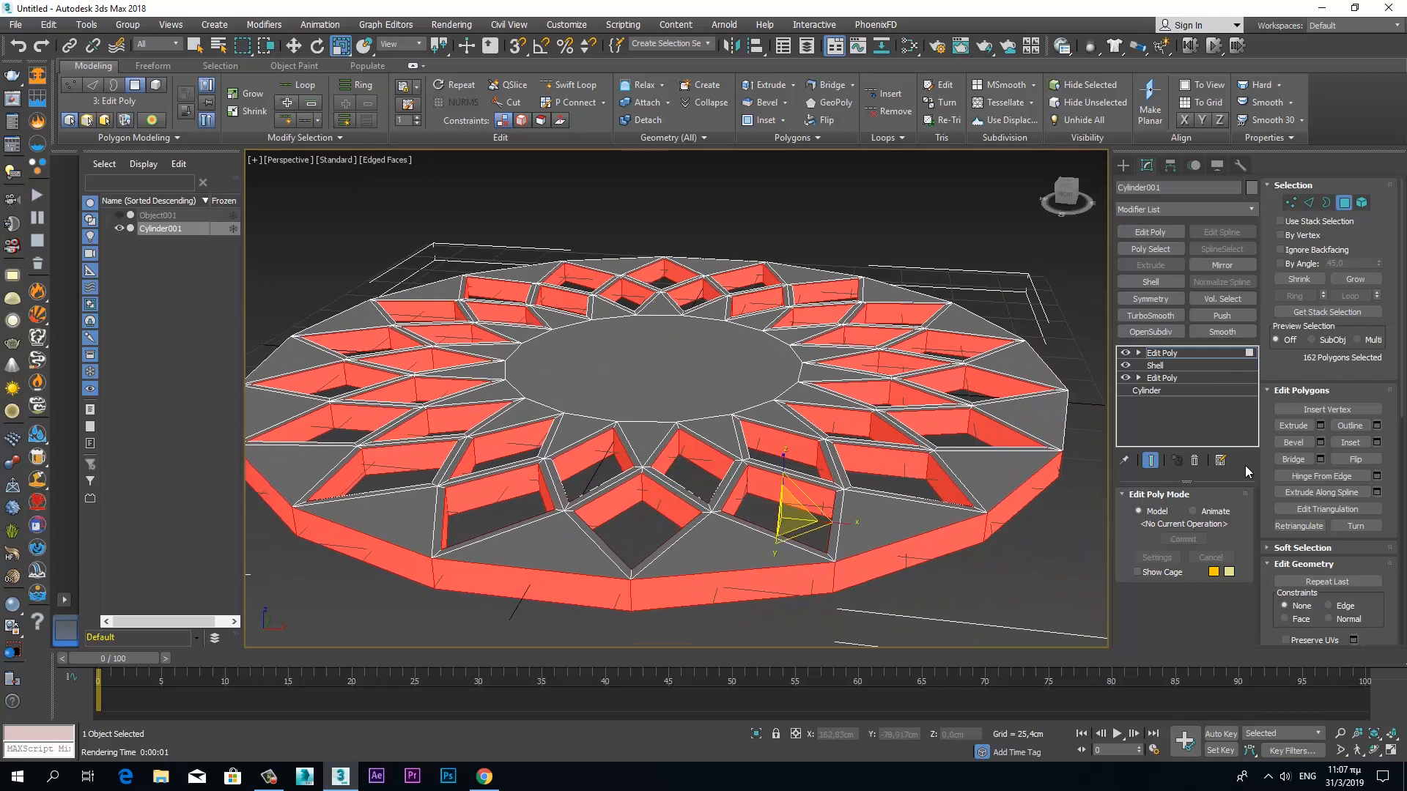
{"action": "left_click", "coordinate": [1310, 203], "text": "ctrl+shift"}
Step: Add CreaseSet and OpenSubdiv modifiers to the disc and raise the crease of the selected hole and rim edges
{"action": "left_click", "coordinate": [1251, 210]}
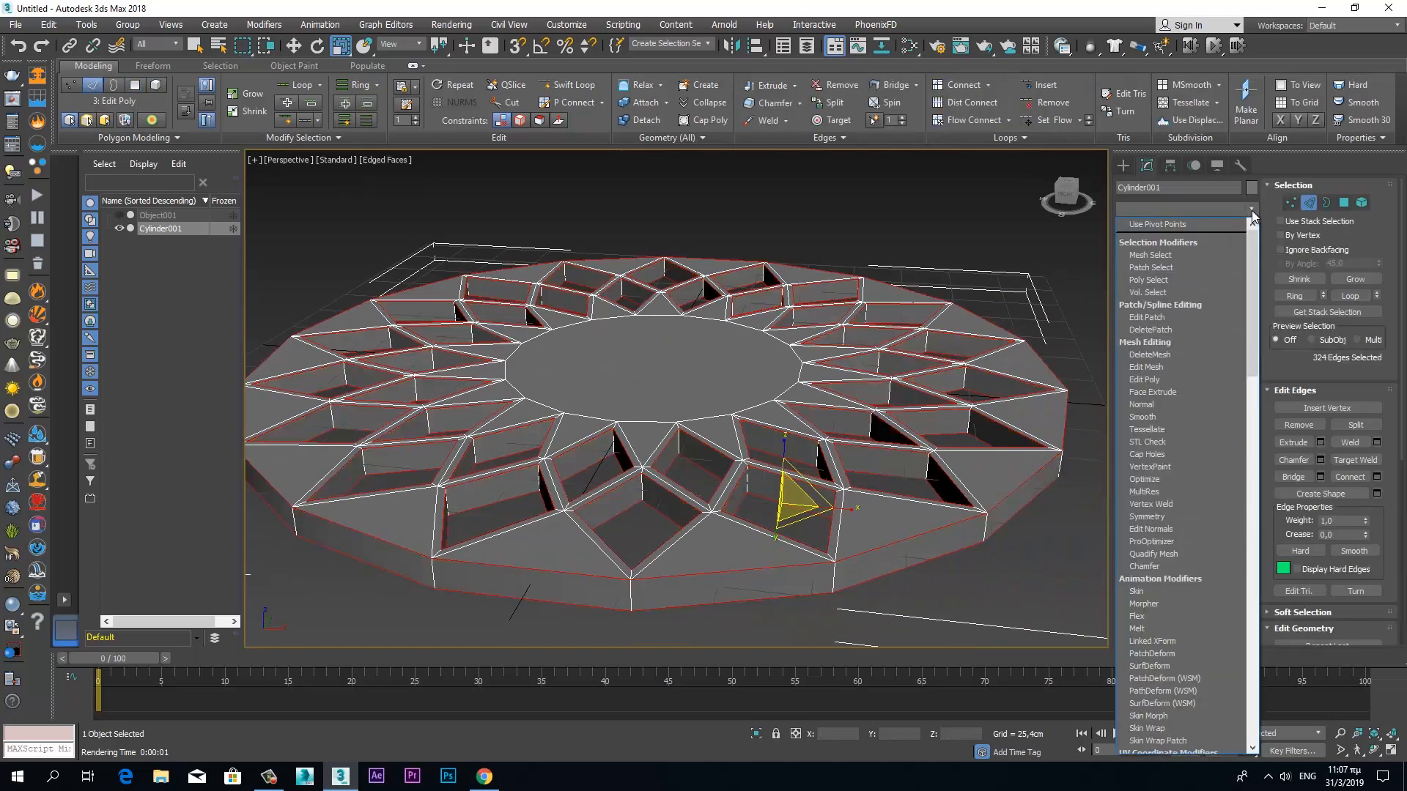
{"action": "type", "text": "cr"}
{"action": "left_click", "coordinate": [1228, 224]}
{"action": "left_click", "coordinate": [1228, 514]}
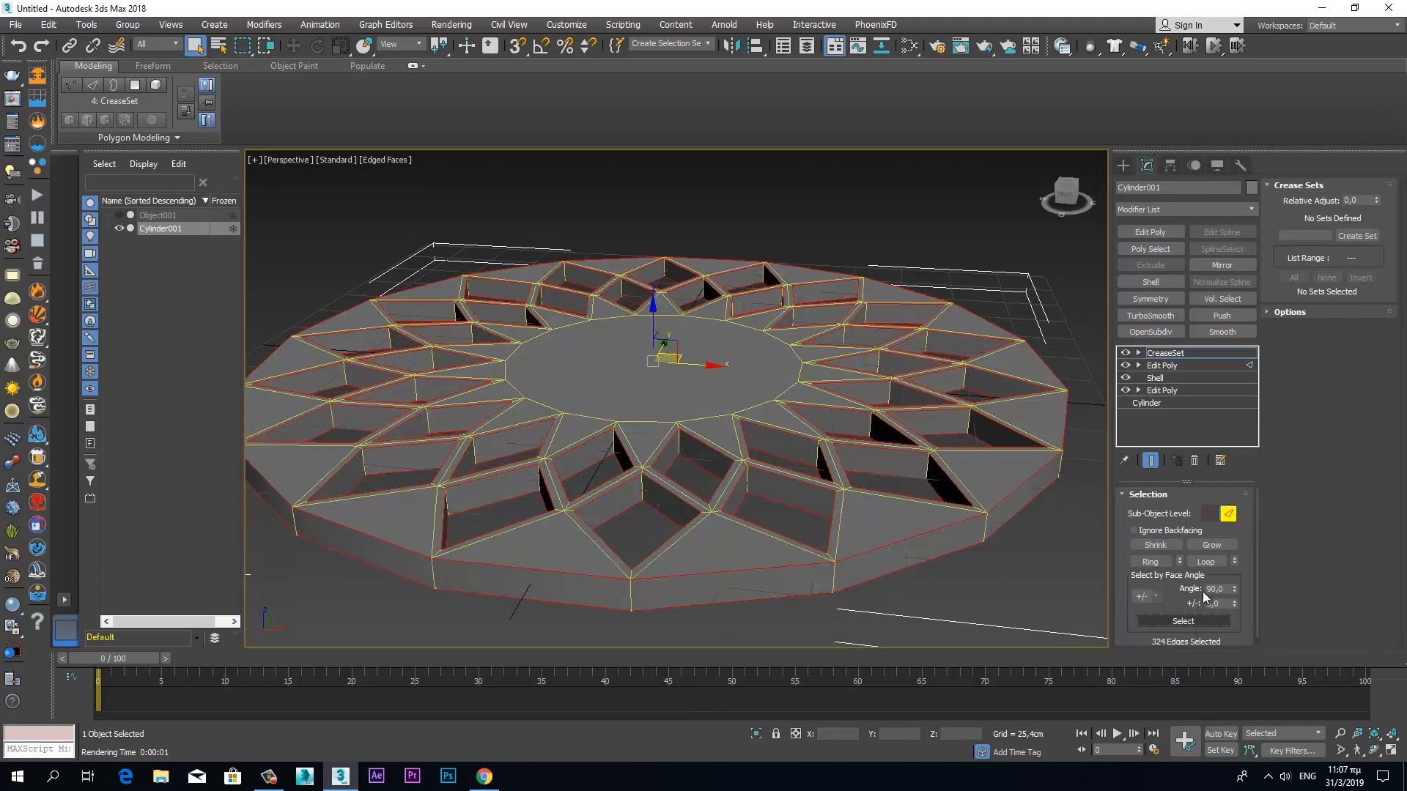
{"action": "left_click", "coordinate": [1152, 333]}
{"action": "left_click_drag", "start_coordinate": [1381, 218], "coordinate": [1380, 157]}
{"action": "middle_click_drag", "start_coordinate": [865, 351], "coordinate": [869, 451], "text": "alt"}
Step: Set the OpenSubdiv iterations to 3 on the disc
{"action": "left_click", "coordinate": [1207, 355]}
{"action": "left_click", "coordinate": [1233, 517]}
{"action": "left_click", "coordinate": [1232, 517]}
{"action": "middle_click_drag", "start_coordinate": [799, 359], "coordinate": [819, 384], "text": "alt"}
{"action": "scroll", "coordinate": [820, 383], "scroll_direction": "down", "scroll_amount": 3}
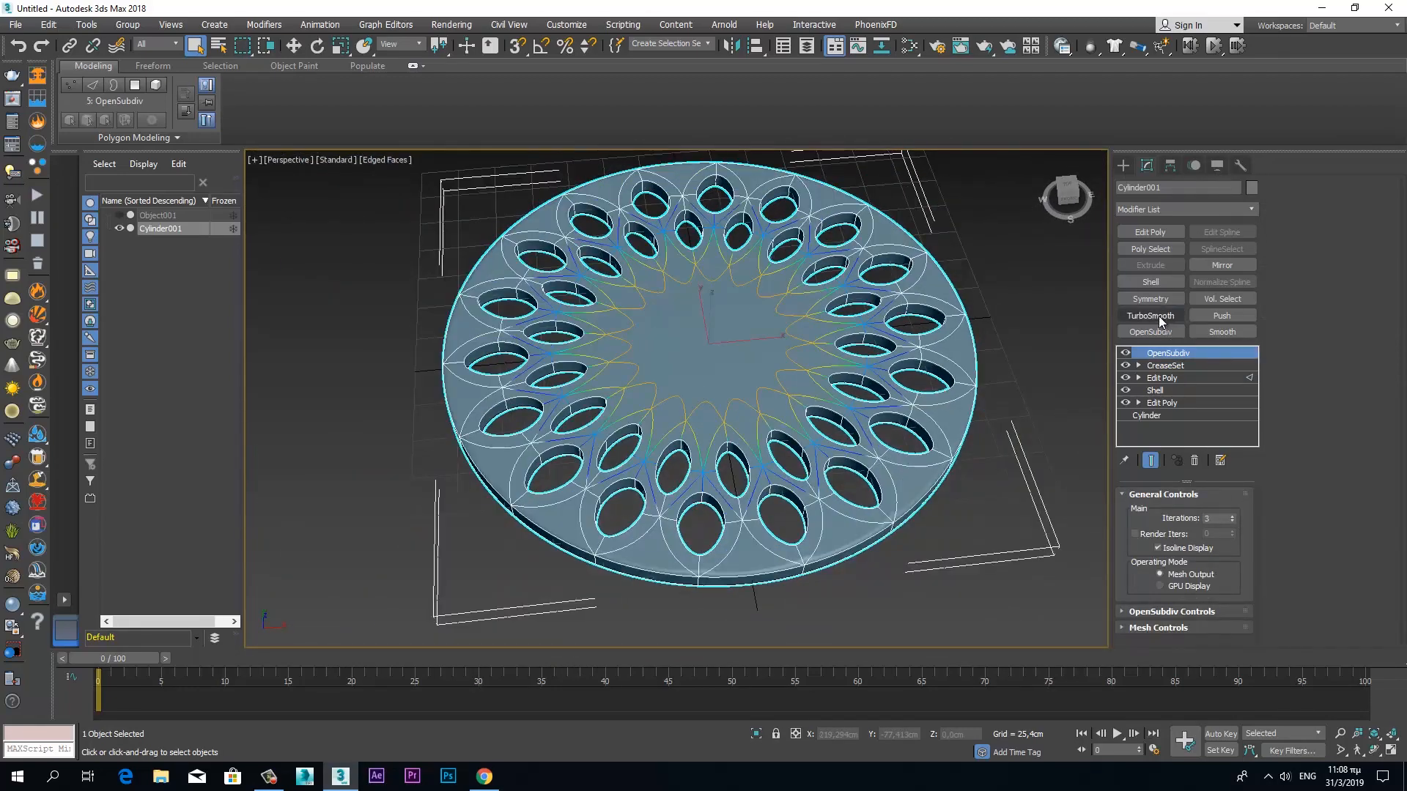
Step: Add a TurboSmooth modifier to the disc and convert it to an Editable Poly, with edged faces turned off
{"action": "left_click", "coordinate": [1151, 316]}
{"action": "middle_click_drag", "start_coordinate": [916, 411], "coordinate": [925, 436], "text": "alt"}
{"action": "right_click", "coordinate": [929, 432]}
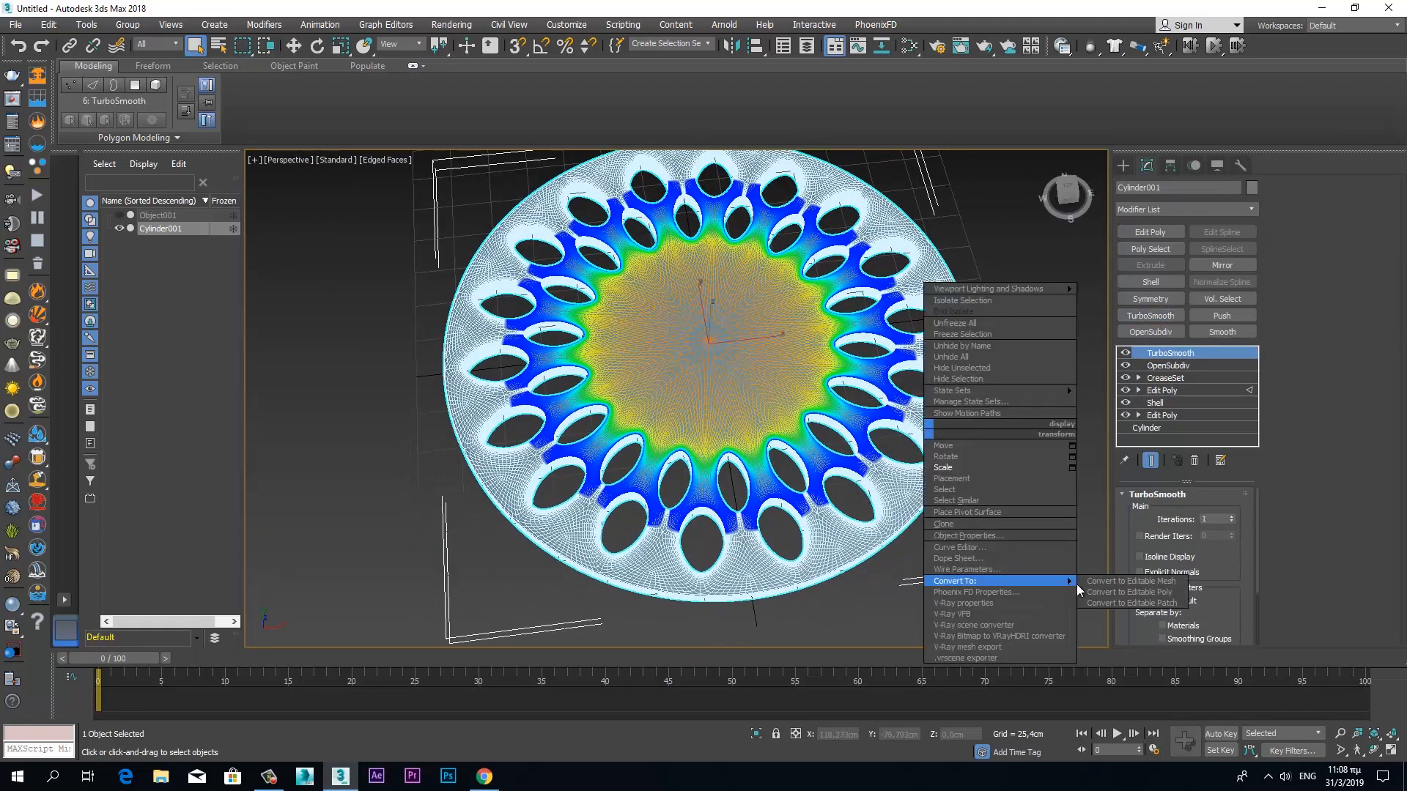
{"action": "left_click", "coordinate": [1128, 592]}
{"action": "key", "text": "F4"}
{"action": "middle_click_drag", "start_coordinate": [958, 538], "coordinate": [953, 490], "text": "alt"}
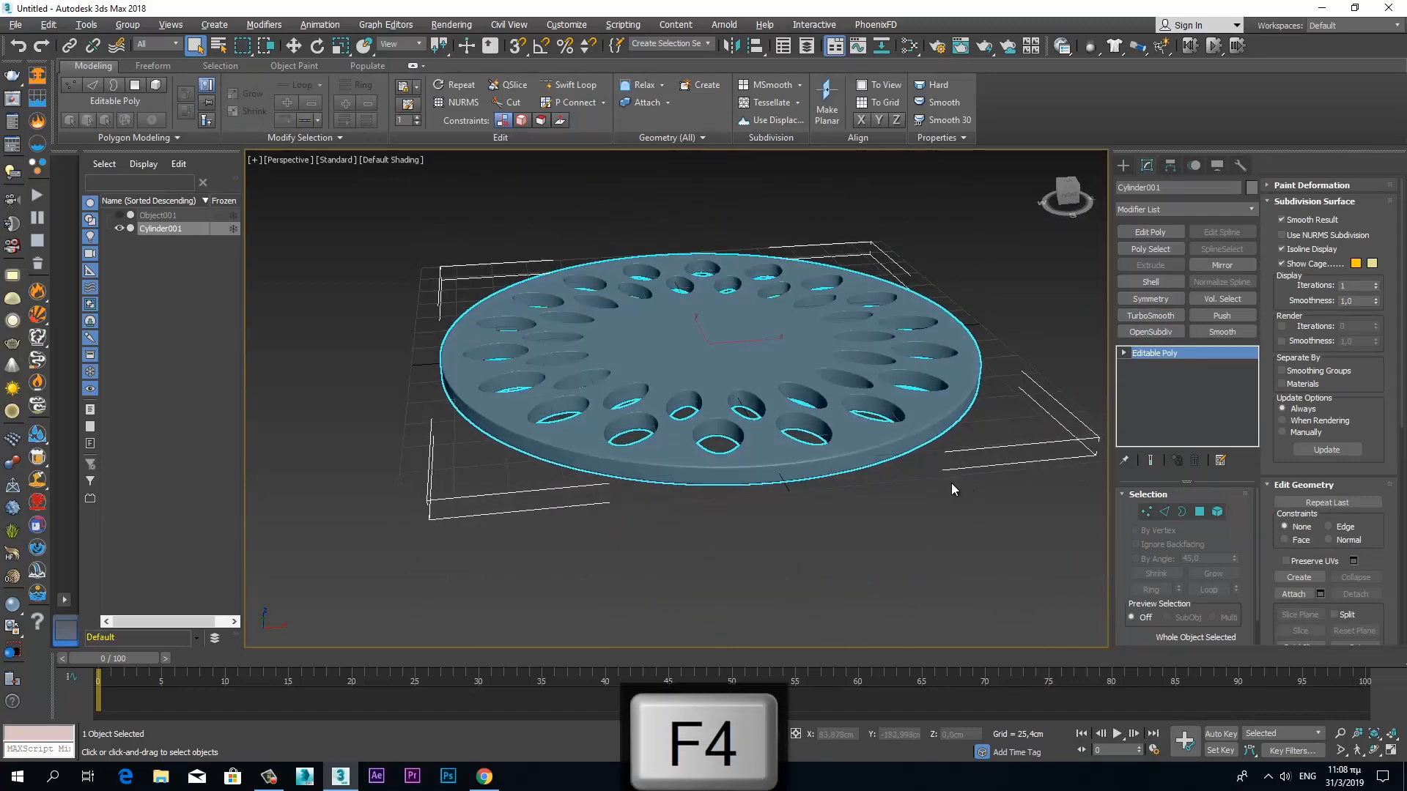
Step: Unhide the detached diamond object and add a Shell modifier to it
{"action": "scroll", "coordinate": [841, 469], "scroll_direction": "up", "scroll_amount": 4}
{"action": "middle_click_drag", "start_coordinate": [728, 420], "coordinate": [722, 513], "text": "alt"}
{"action": "left_click", "coordinate": [120, 215]}
{"action": "left_click", "coordinate": [158, 216]}
{"action": "middle_click_drag", "start_coordinate": [636, 411], "coordinate": [659, 390]}
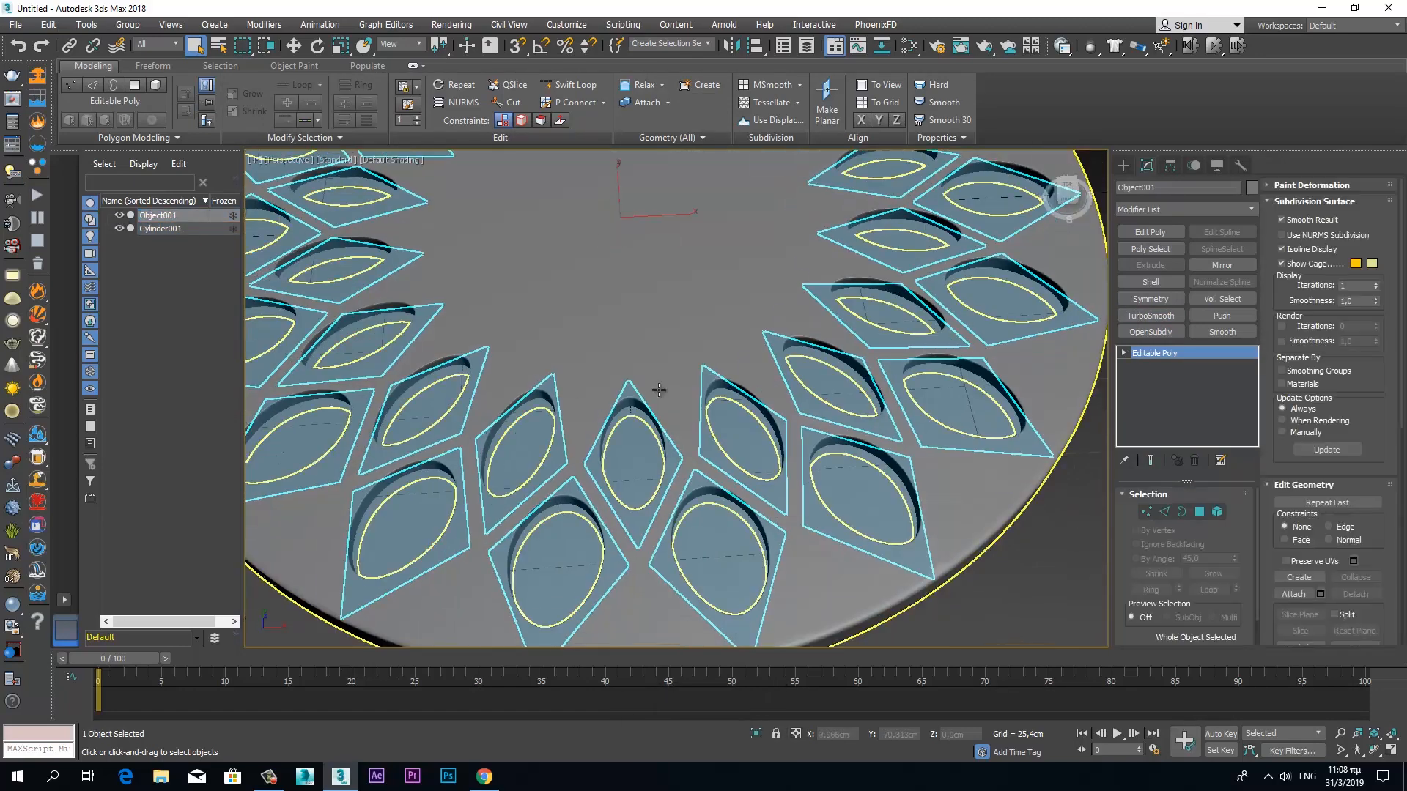
{"action": "left_click", "coordinate": [1160, 284]}
{"action": "scroll", "coordinate": [957, 455], "scroll_direction": "down", "scroll_amount": 3}
{"action": "middle_click_drag", "start_coordinate": [943, 464], "coordinate": [928, 453], "text": "alt"}
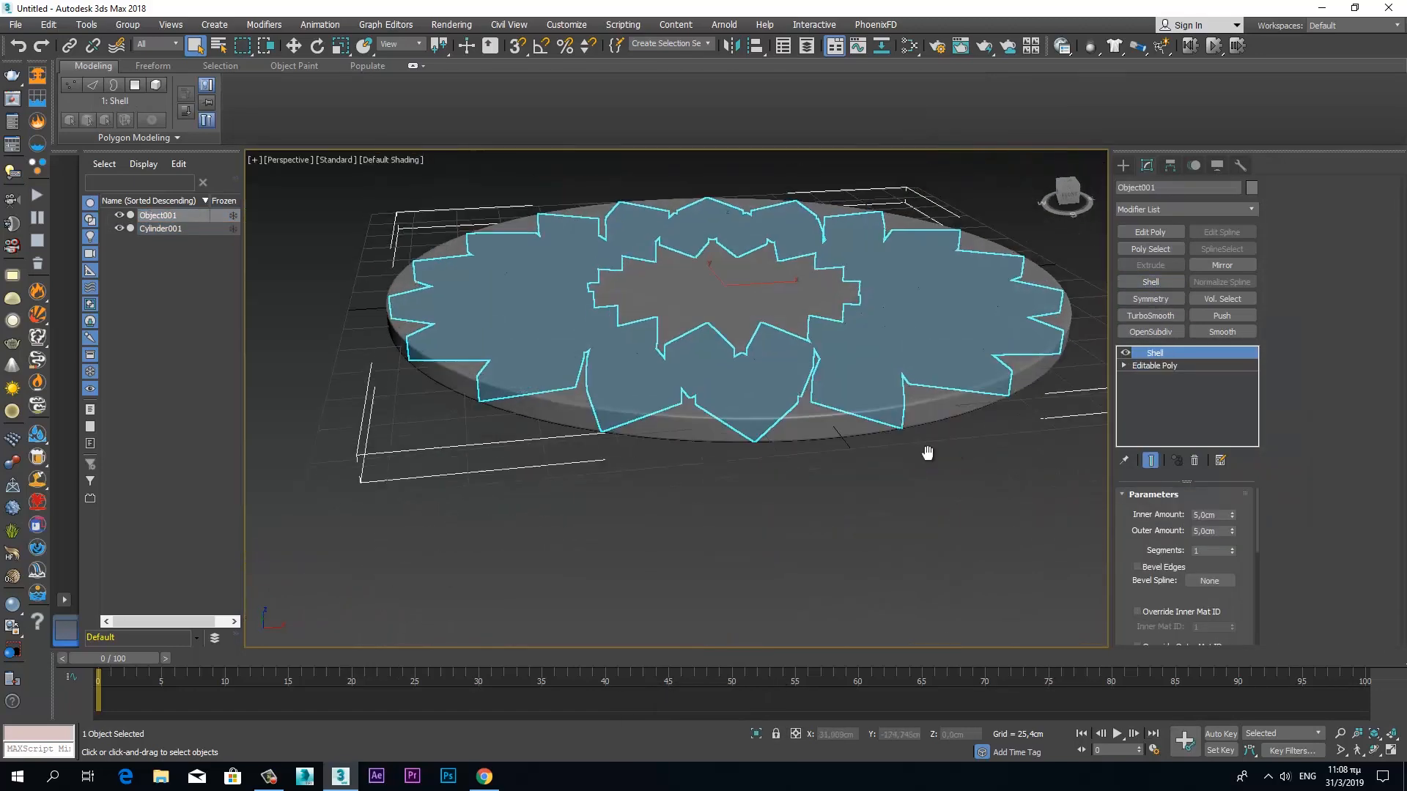
Step: Add a TurboSmooth modifier to the detached diamonds and raise its iterations
{"action": "left_click", "coordinate": [1150, 316]}
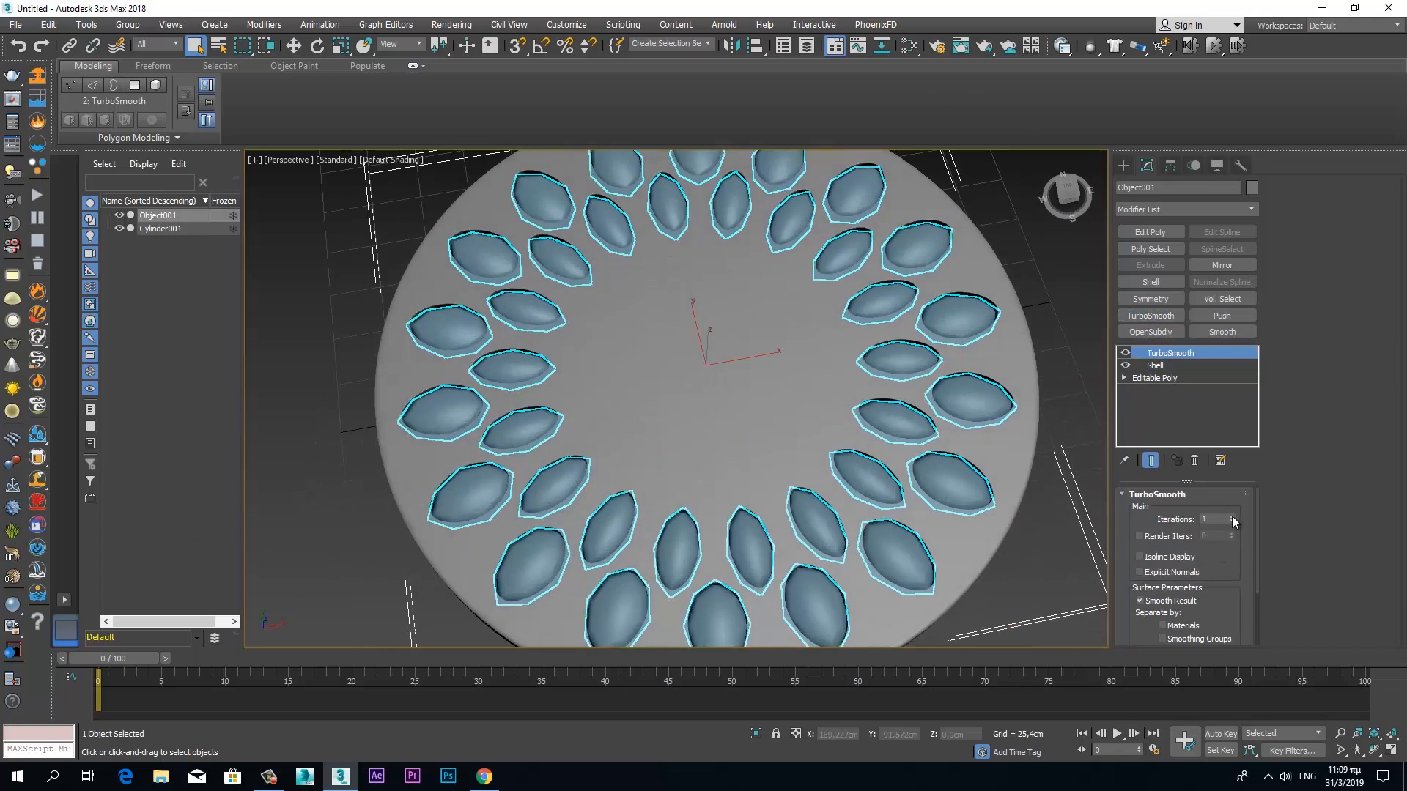
{"action": "double_click", "coordinate": [1232, 517]}
{"action": "middle_click_drag", "start_coordinate": [855, 473], "coordinate": [879, 327], "text": "alt"}
Step: Set the diamonds' Shell modifier to an inner amount of 3 cm and an outer amount of 12 cm
{"action": "left_click", "coordinate": [1148, 366]}
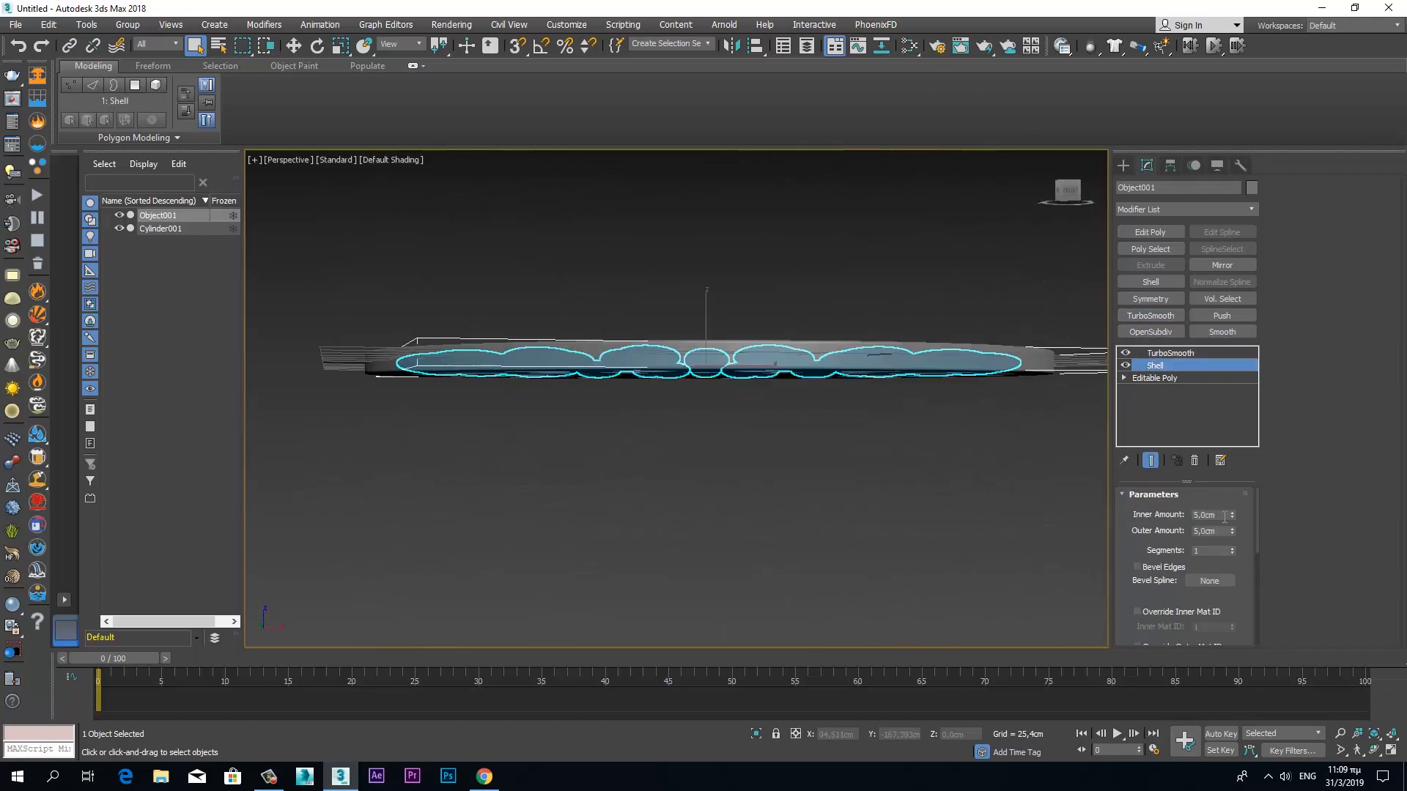
{"action": "type", "text": "900"}
{"action": "key", "text": "Return"}
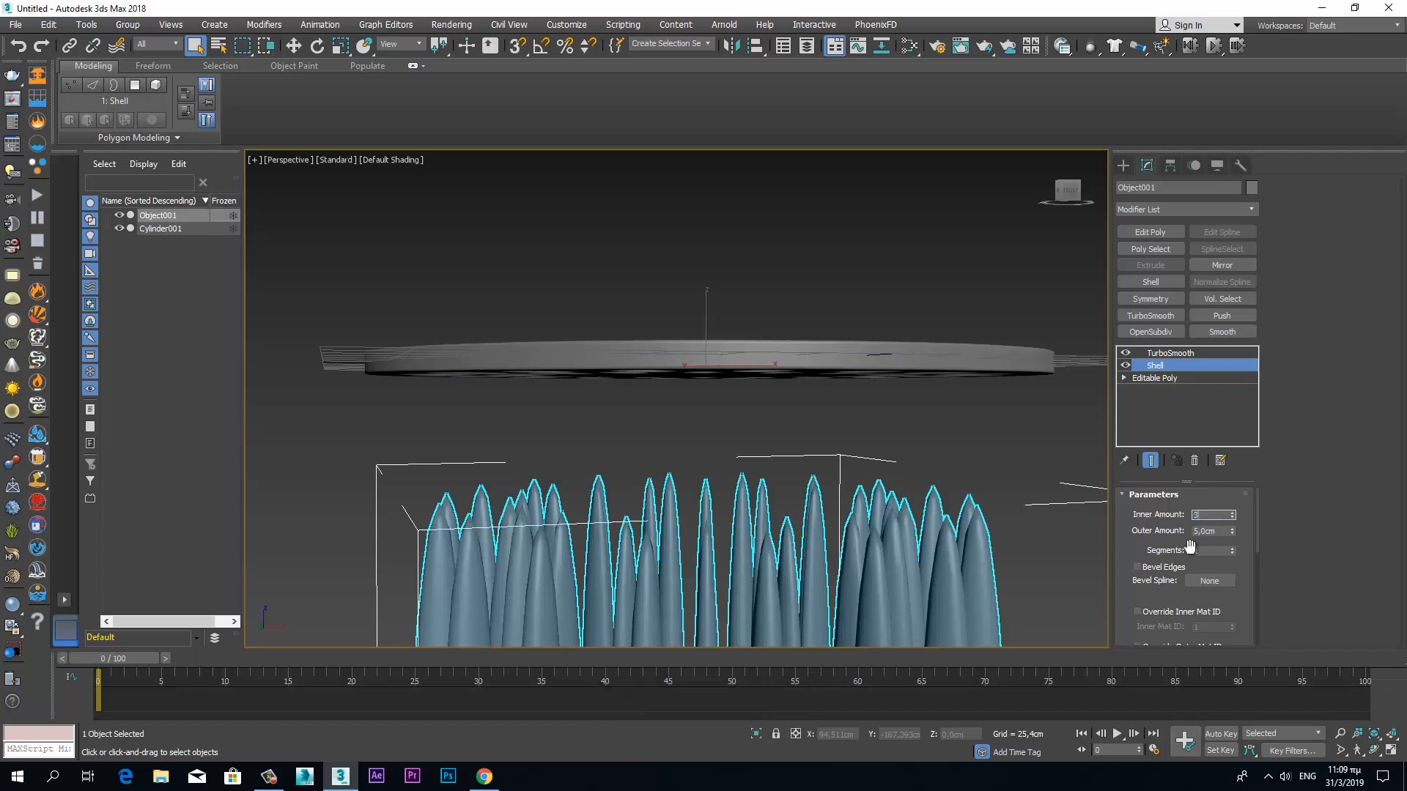
{"action": "type", "text": "3"}
{"action": "key", "text": "Return"}
{"action": "key", "text": "Tab"}
{"action": "type", "text": "8"}
{"action": "key", "text": "Return"}
{"action": "middle_click_drag", "start_coordinate": [919, 529], "coordinate": [847, 435], "text": "alt"}
{"action": "type", "text": "12"}
{"action": "key", "text": "Return"}
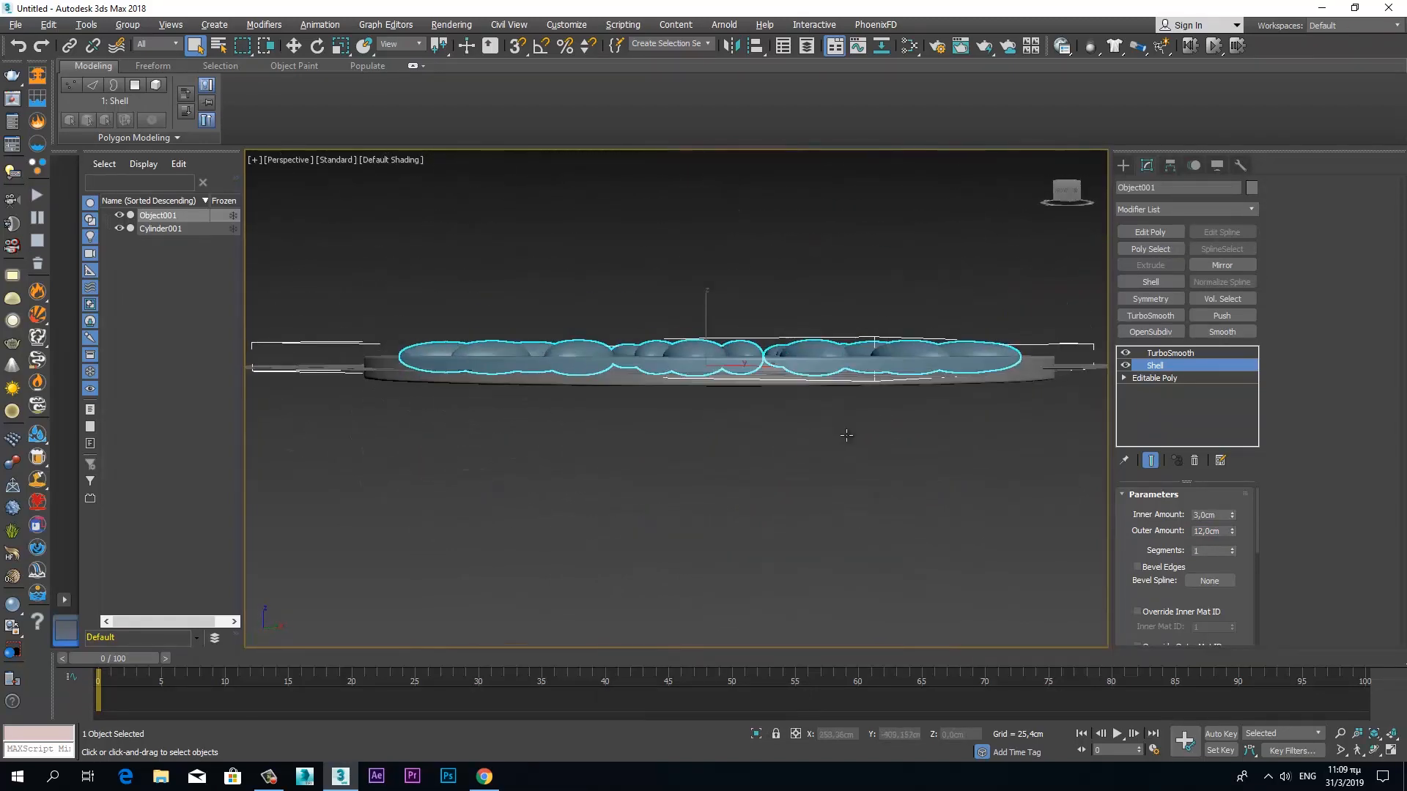
Step: Set the inserts' Shell inner amount to 8 cm
{"action": "left_click_drag", "start_coordinate": [1234, 456], "coordinate": [1231, 393]}
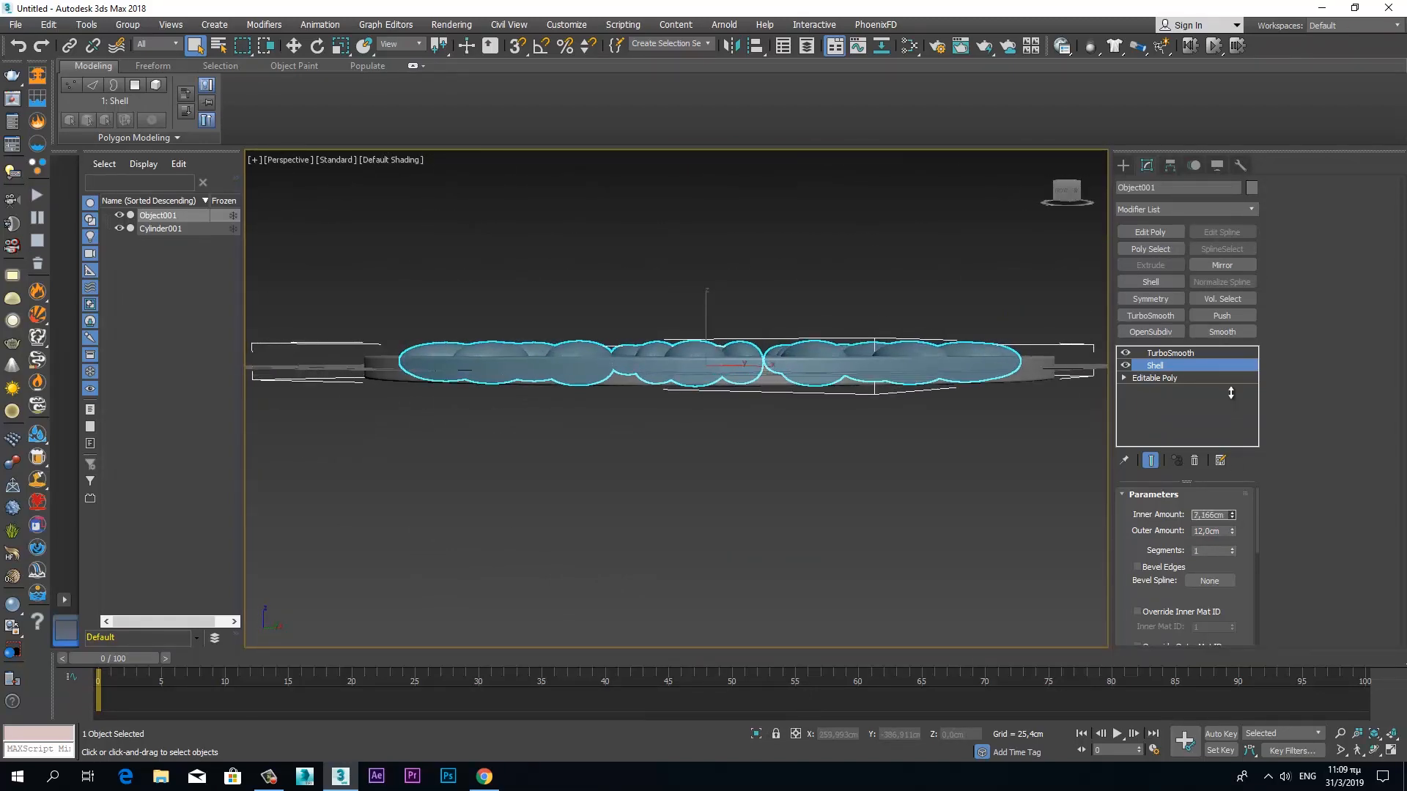
{"action": "type", "text": "8"}
{"action": "key", "text": "Return"}
{"action": "middle_click_drag", "start_coordinate": [832, 446], "coordinate": [865, 484], "text": "alt"}
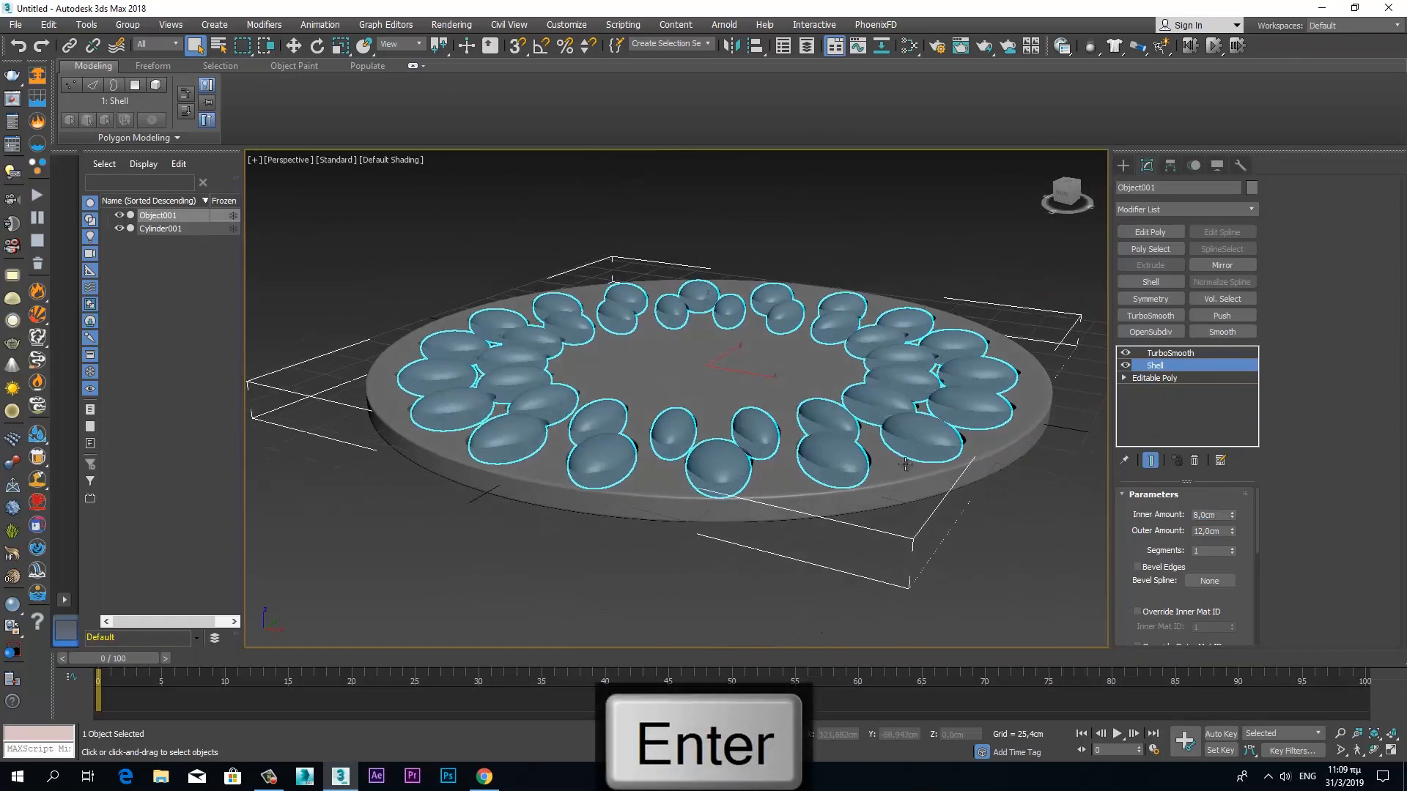
Step: Group the disc and the petal inserts and collapse the group in the scene list
{"action": "key", "text": "ctrl+a"}
{"action": "left_click", "coordinate": [127, 24]}
{"action": "left_click", "coordinate": [139, 38]}
{"action": "left_click", "coordinate": [717, 407]}
{"action": "left_click", "coordinate": [1251, 211]}
{"action": "key", "text": "b"}
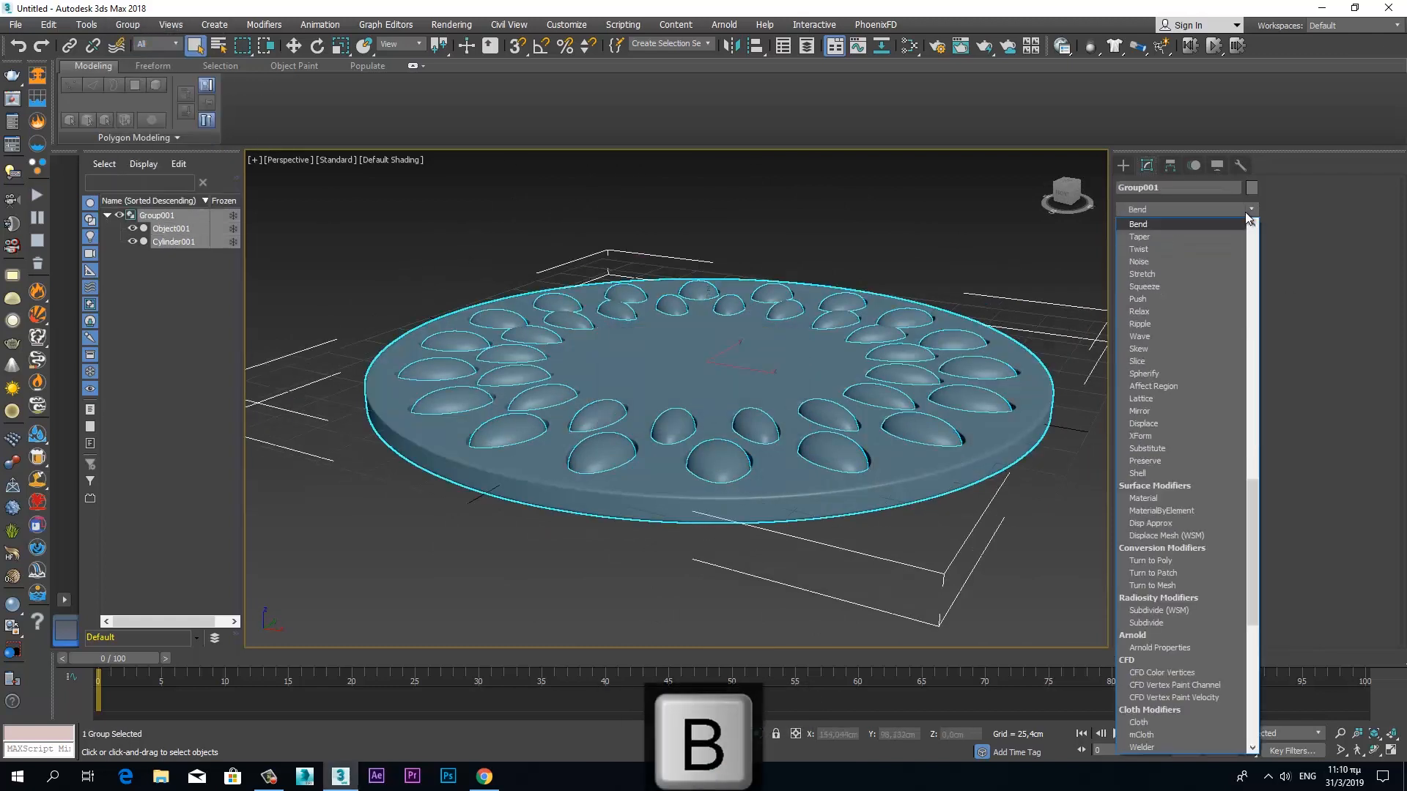
{"action": "left_click", "coordinate": [155, 218]}
{"action": "left_click", "coordinate": [125, 288]}
{"action": "left_click", "coordinate": [108, 215]}
{"action": "left_click", "coordinate": [143, 217]}
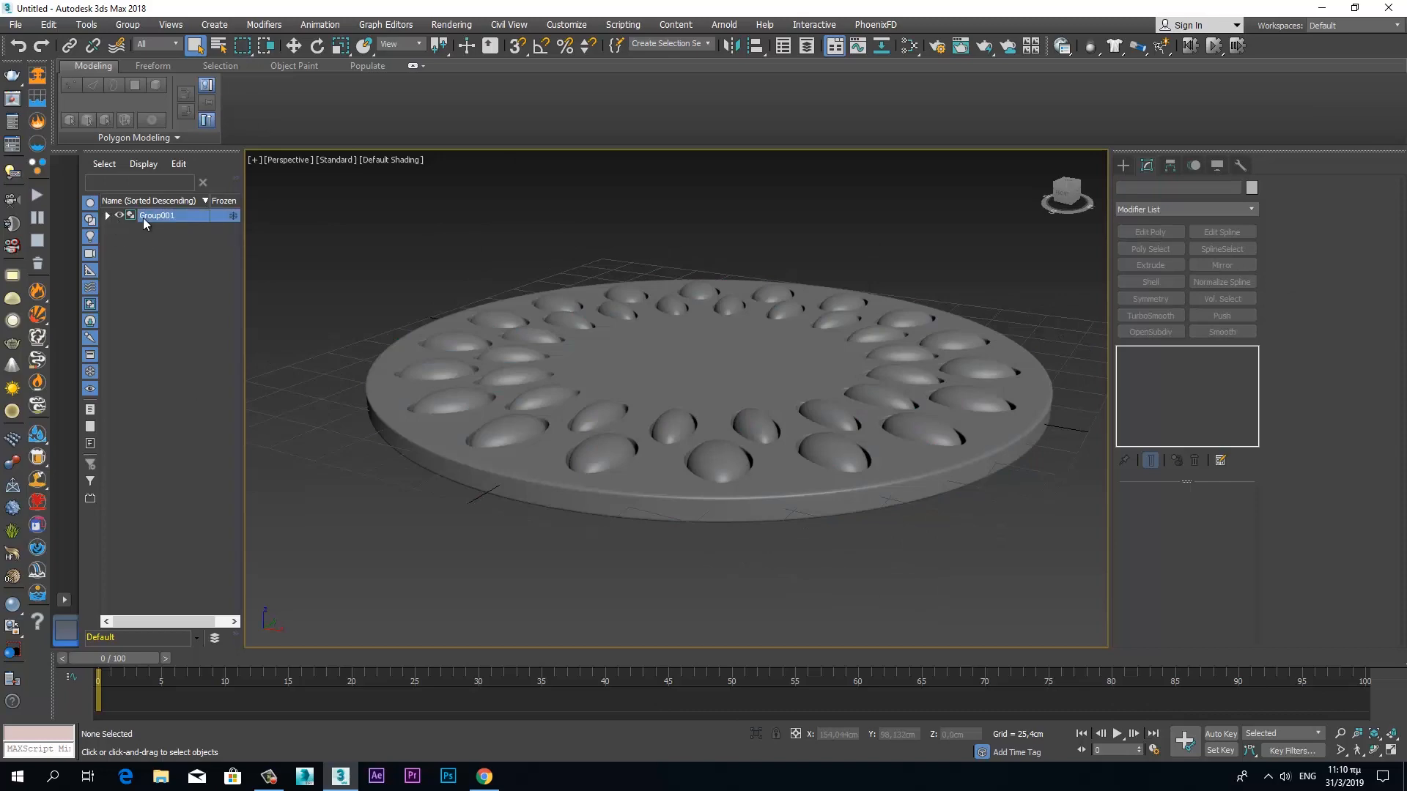
Step: Add a Bend modifier to the group along X, with an angle of -302, limited effect and an upper limit of 318.9 cm
{"action": "left_click", "coordinate": [1250, 209]}
{"action": "key", "text": "b"}
{"action": "left_click", "coordinate": [1215, 223]}
{"action": "left_click", "coordinate": [1152, 578]}
{"action": "left_click_drag", "start_coordinate": [1223, 521], "coordinate": [1146, 172]}
{"action": "mouse_move", "coordinate": [821, 395]}
{"action": "middle_mouse_down", "text": "alt"}
{"action": "mouse_move", "coordinate": [844, 427]}
{"action": "mouse_move", "coordinate": [835, 394]}
{"action": "middle_mouse_up", "text": "alt"}
{"action": "scroll", "coordinate": [845, 427], "scroll_direction": "down", "scroll_amount": 4}
{"action": "left_click", "coordinate": [1186, 612]}
{"action": "left_click_drag", "start_coordinate": [1227, 627], "coordinate": [1200, 371]}
{"action": "middle_click_drag", "start_coordinate": [564, 505], "coordinate": [728, 480], "text": "alt"}
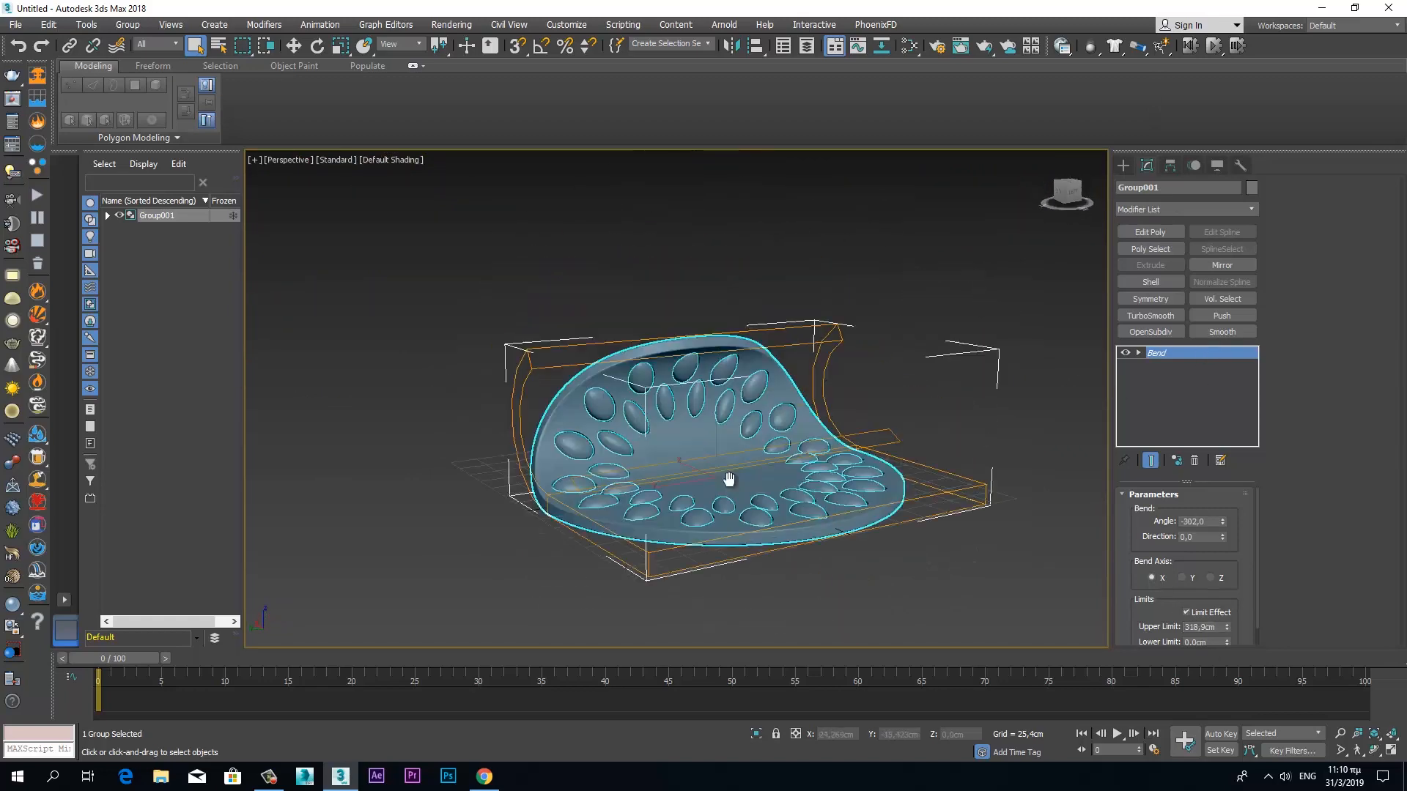
Step: Set the Bend's upper limit to 513.429 cm and its angle to -837, and reposition the bend center on the disc
{"action": "scroll", "coordinate": [733, 476], "scroll_direction": "up", "scroll_amount": 4}
{"action": "middle_click_drag", "start_coordinate": [810, 433], "coordinate": [700, 423]}
{"action": "left_click_drag", "start_coordinate": [1228, 627], "coordinate": [1225, 527]}
{"action": "left_click", "coordinate": [1138, 353]}
{"action": "left_click", "coordinate": [1164, 366]}
{"action": "left_click", "coordinate": [1167, 378]}
{"action": "middle_click_drag", "start_coordinate": [645, 432], "coordinate": [757, 455], "text": "alt"}
{"action": "left_click_drag", "start_coordinate": [573, 373], "coordinate": [453, 381]}
{"action": "left_click_drag", "start_coordinate": [1222, 523], "coordinate": [1200, 541]}
{"action": "middle_click_drag", "start_coordinate": [572, 484], "coordinate": [613, 392], "text": "alt"}
{"action": "left_click_drag", "start_coordinate": [613, 392], "coordinate": [700, 461]}
Step: Copy the Bend modifier, paste it above the original and rotate the copy's gizmo so another side of the disc curls up
{"action": "left_click", "coordinate": [1165, 366]}
{"action": "key", "text": "e"}
{"action": "left_click", "coordinate": [1158, 352]}
{"action": "right_click", "coordinate": [1167, 352]}
{"action": "left_click", "coordinate": [1201, 414]}
{"action": "right_click", "coordinate": [1219, 354]}
{"action": "left_click", "coordinate": [1249, 431]}
{"action": "left_click", "coordinate": [1138, 353]}
{"action": "left_click", "coordinate": [1166, 366]}
{"action": "left_click_drag", "start_coordinate": [681, 377], "coordinate": [1041, 273]}
{"action": "middle_click_drag", "start_coordinate": [951, 329], "coordinate": [809, 330], "text": "alt"}
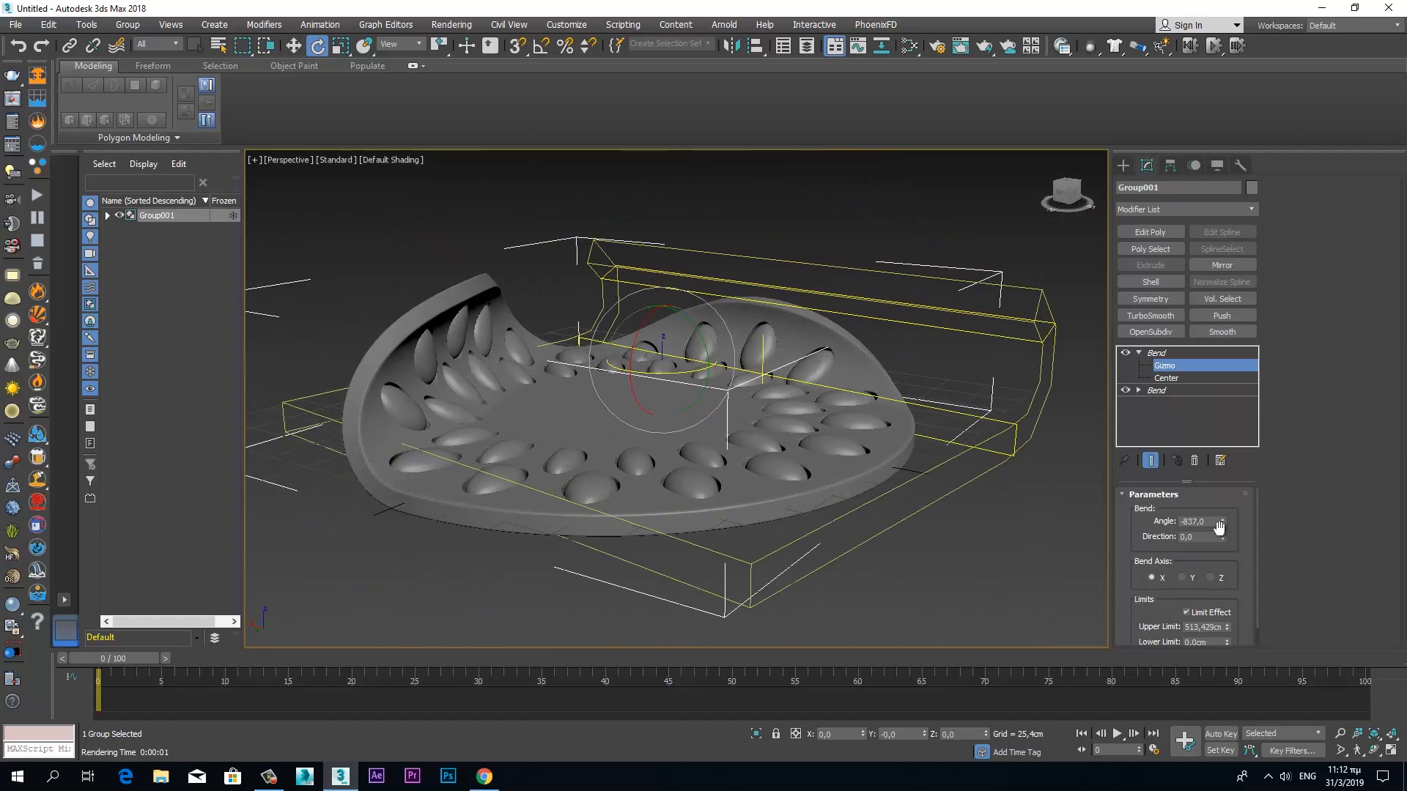
Step: Set the copied Bend's angle to -868 and shift its bend position, then select the original Bend's center
{"action": "left_click_drag", "start_coordinate": [1223, 527], "coordinate": [1231, 634]}
{"action": "mouse_move", "coordinate": [634, 377]}
{"action": "left_mouse_down"}
{"action": "mouse_move", "coordinate": [586, 370]}
{"action": "mouse_move", "coordinate": [584, 393]}
{"action": "mouse_move", "coordinate": [622, 386]}
{"action": "left_mouse_up"}
{"action": "middle_click_drag", "start_coordinate": [622, 386], "coordinate": [681, 416], "text": "alt"}
{"action": "left_click", "coordinate": [1138, 391]}
{"action": "left_click", "coordinate": [1167, 415]}
{"action": "middle_click_drag", "start_coordinate": [614, 354], "coordinate": [702, 412], "text": "alt"}
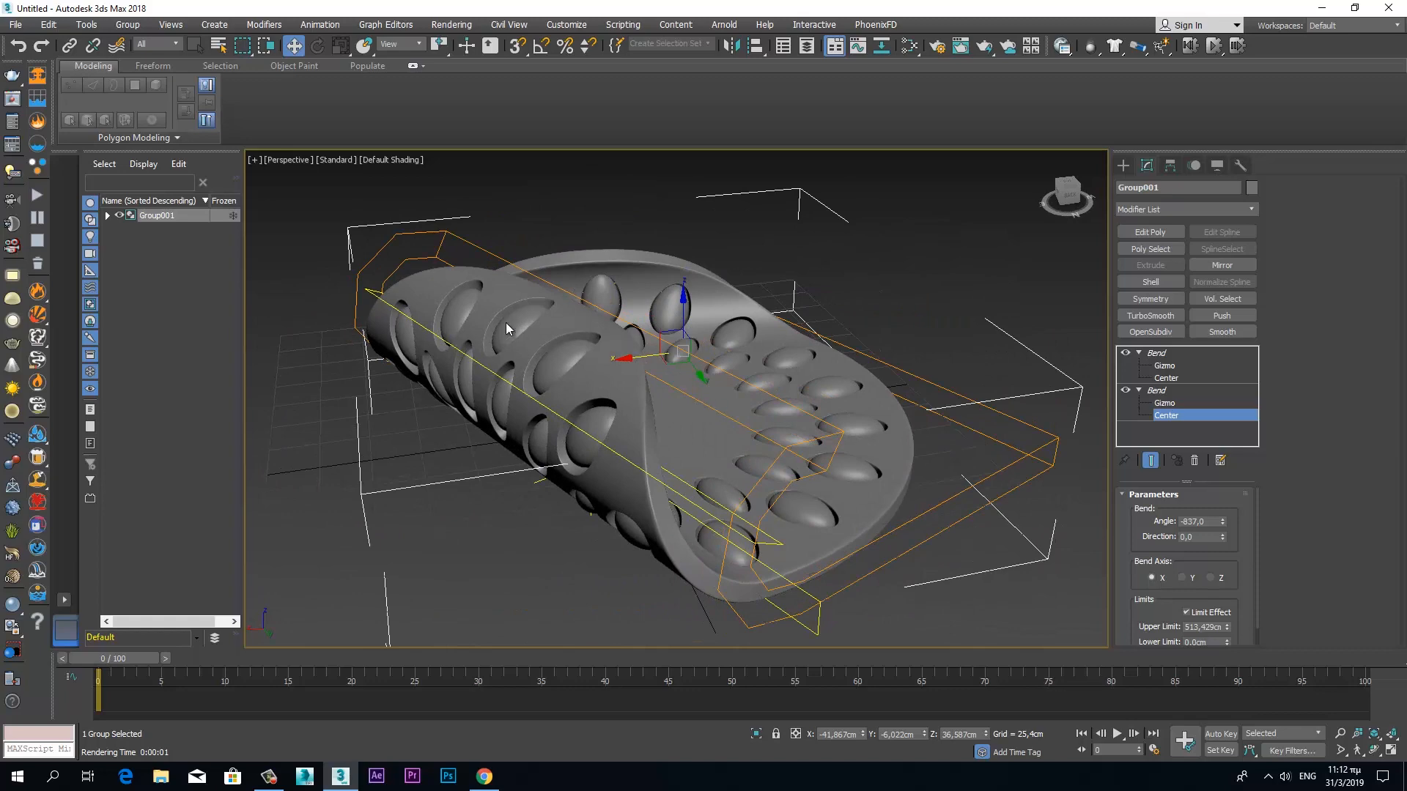
Step: Raise the whole bent group in the front view to a Z position of about 9.36 cm
{"action": "key", "text": "alt+w"}
{"action": "key", "text": "alt+w"}
{"action": "scroll", "coordinate": [737, 475], "scroll_direction": "up", "scroll_amount": 5}
{"action": "left_click", "coordinate": [1157, 352]}
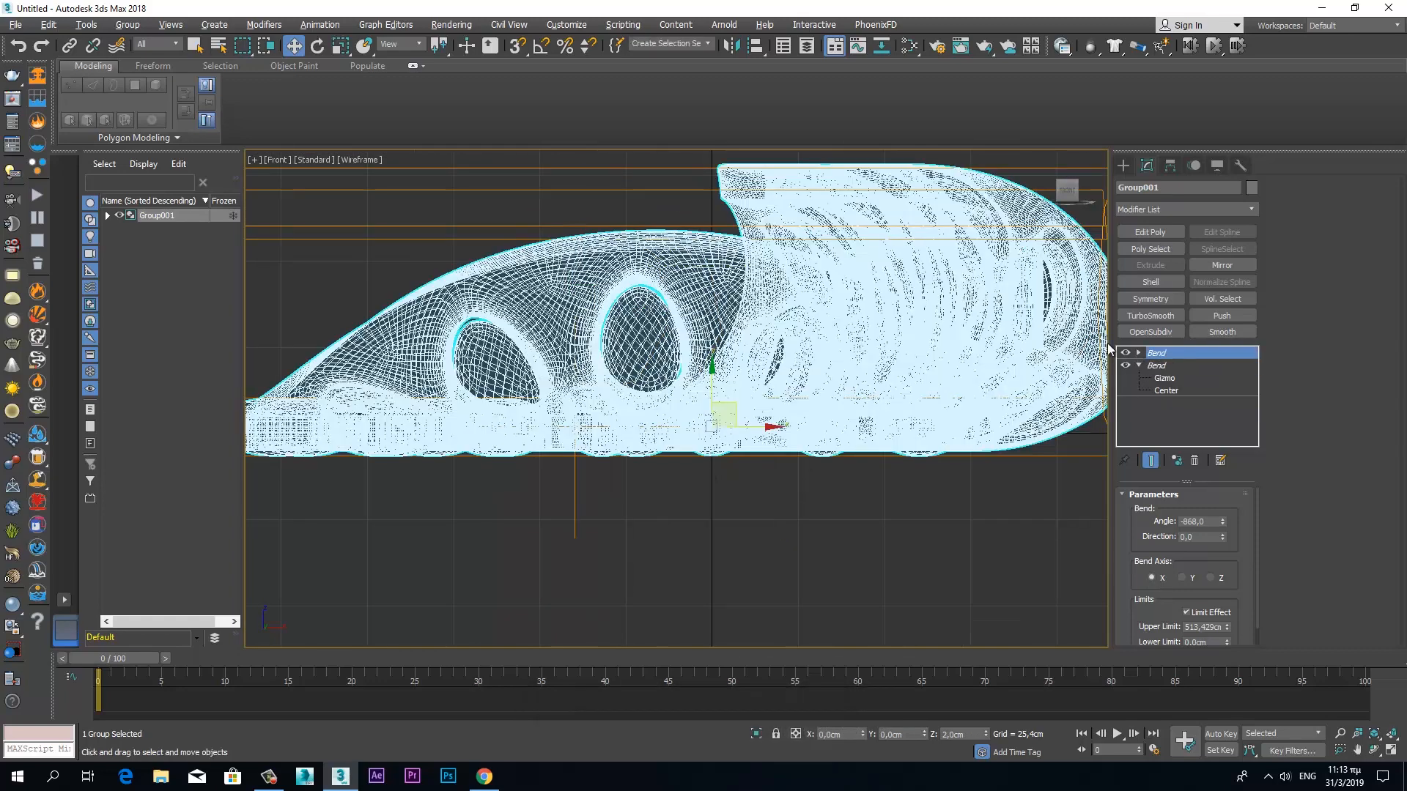
{"action": "mouse_move", "coordinate": [716, 377]}
{"action": "left_mouse_down"}
{"action": "mouse_move", "coordinate": [720, 340]}
{"action": "mouse_move", "coordinate": [724, 352]}
{"action": "left_mouse_up"}
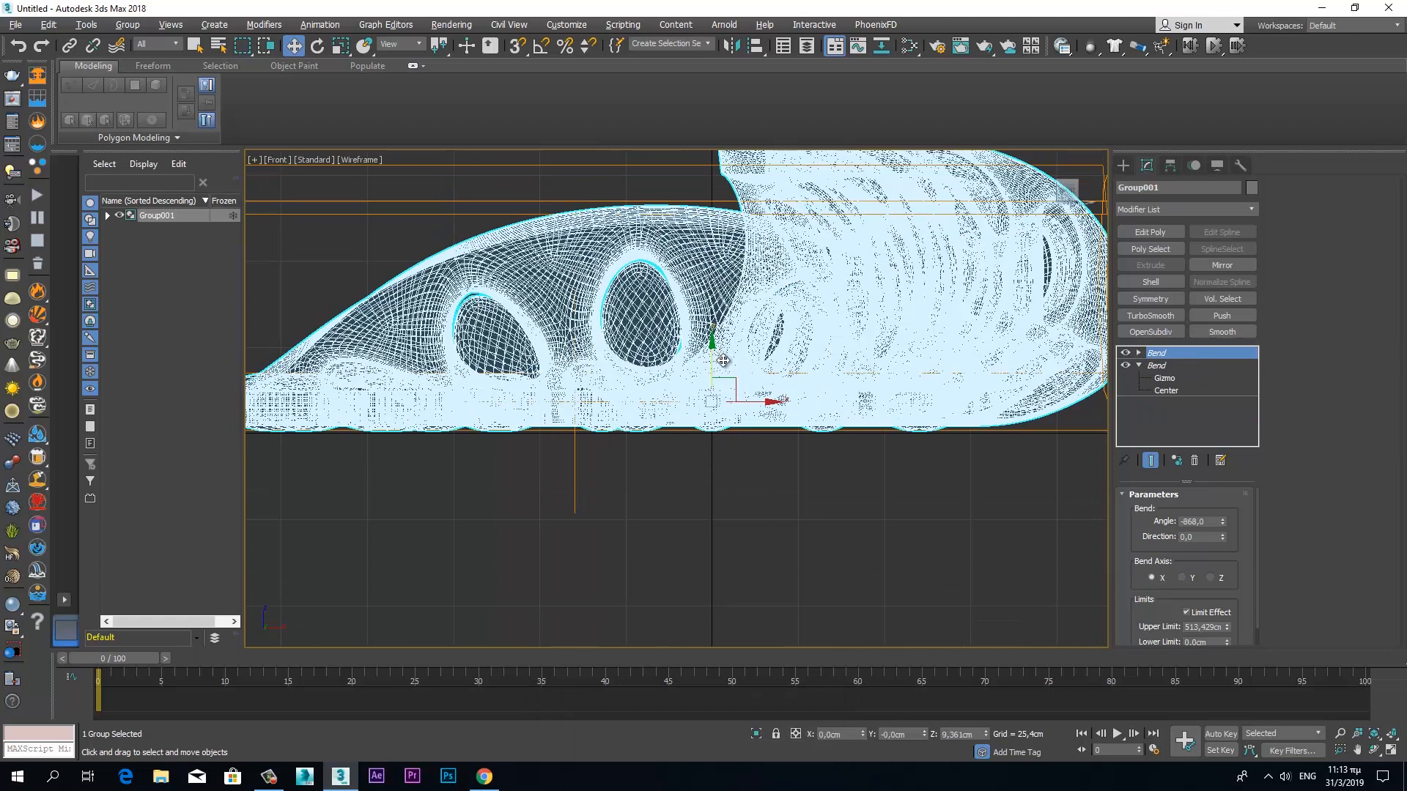
{"action": "key", "text": "alt+w"}
{"action": "middle_click_drag", "start_coordinate": [755, 513], "coordinate": [786, 498], "text": "alt"}
{"action": "key", "text": "alt+w"}
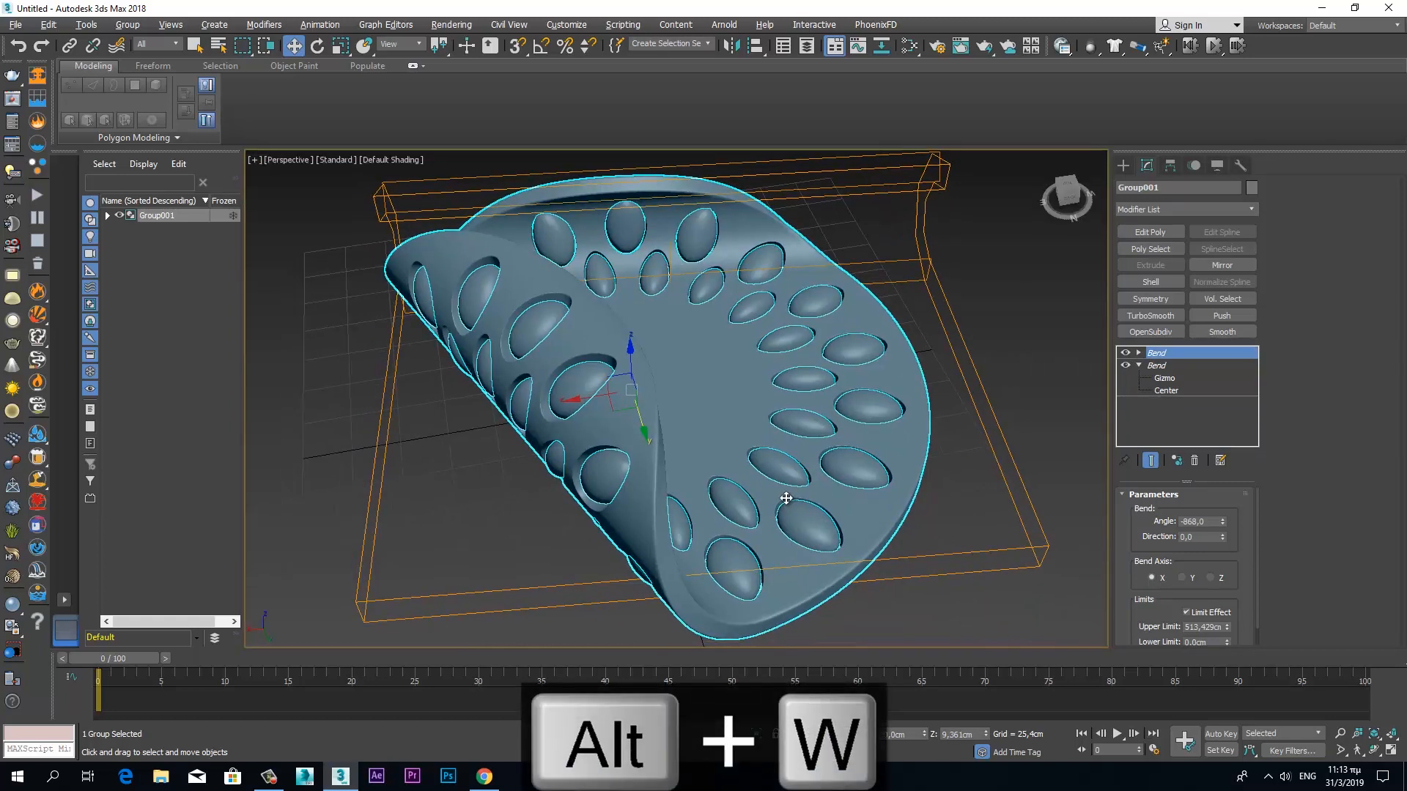
Step: Place a VRayPlane beside the bent disc and create a physical camera from the perspective view, adjusting its framing
{"action": "left_click", "coordinate": [37, 404]}
{"action": "left_click", "coordinate": [759, 443]}
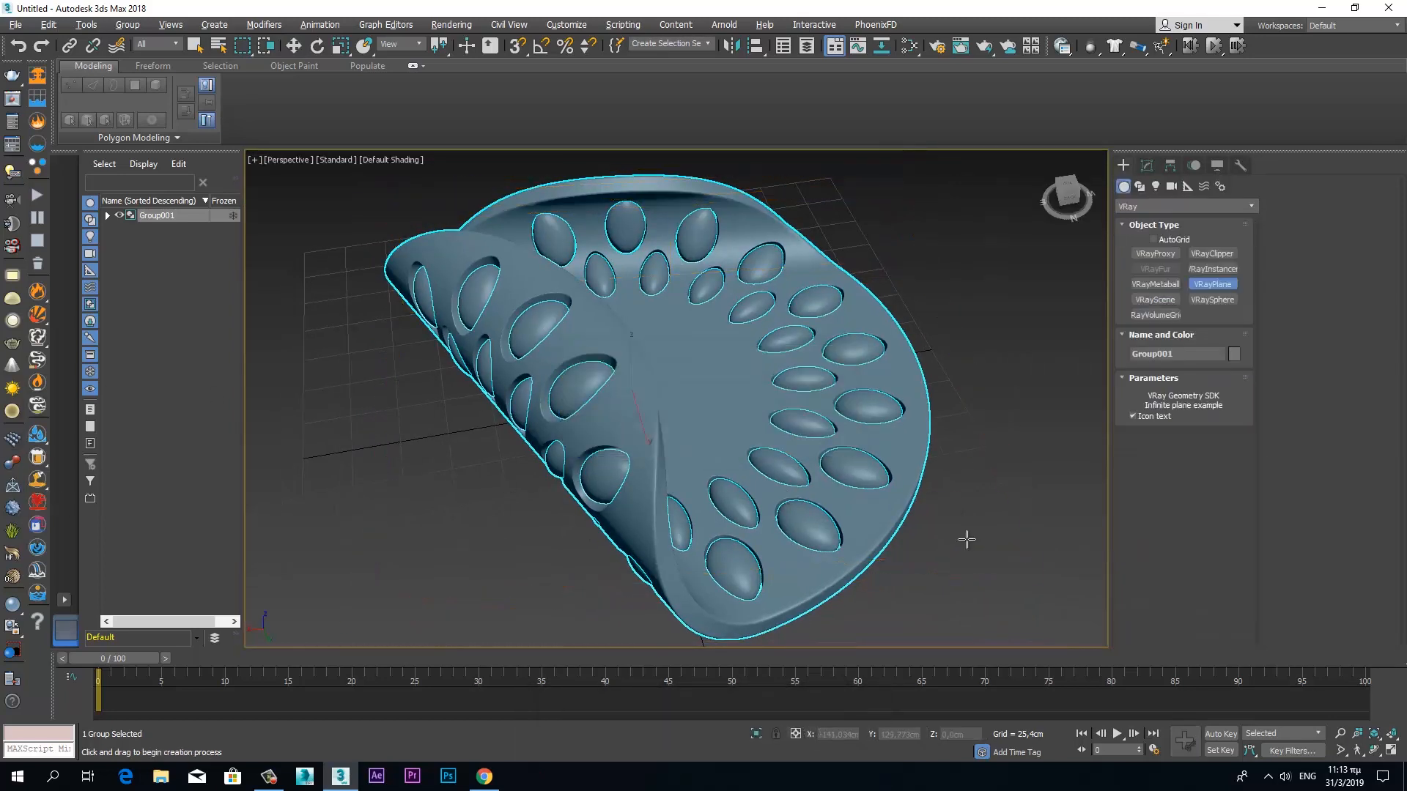
{"action": "left_click", "coordinate": [968, 540]}
{"action": "key", "text": "ctrl+c"}
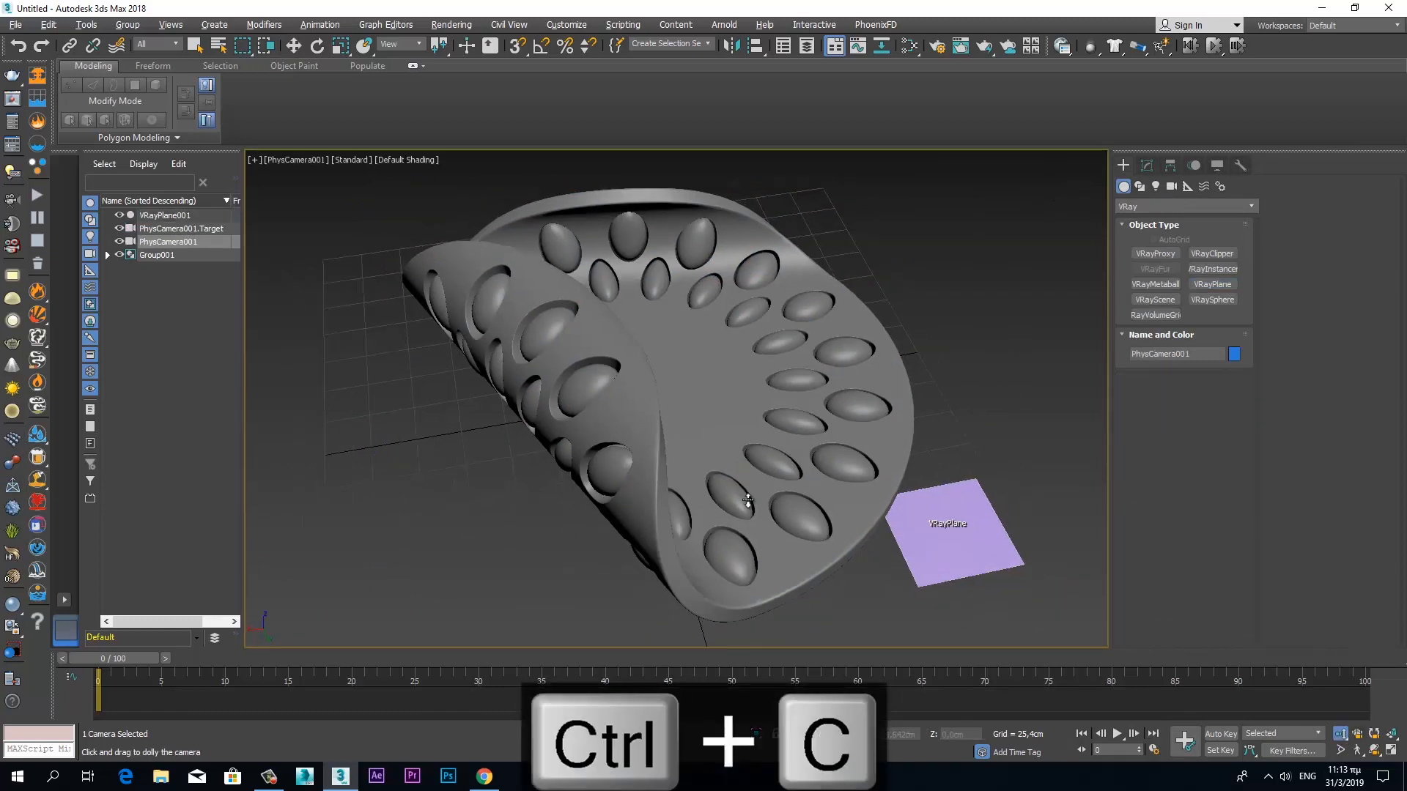
{"action": "left_click", "coordinate": [1374, 750]}
{"action": "left_click_drag", "start_coordinate": [843, 513], "coordinate": [796, 482]}
Step: Create a targeted VRayLight plane of about 147 by 135 cm half-size over the disc and move it back and higher
{"action": "left_click", "coordinate": [11, 282]}
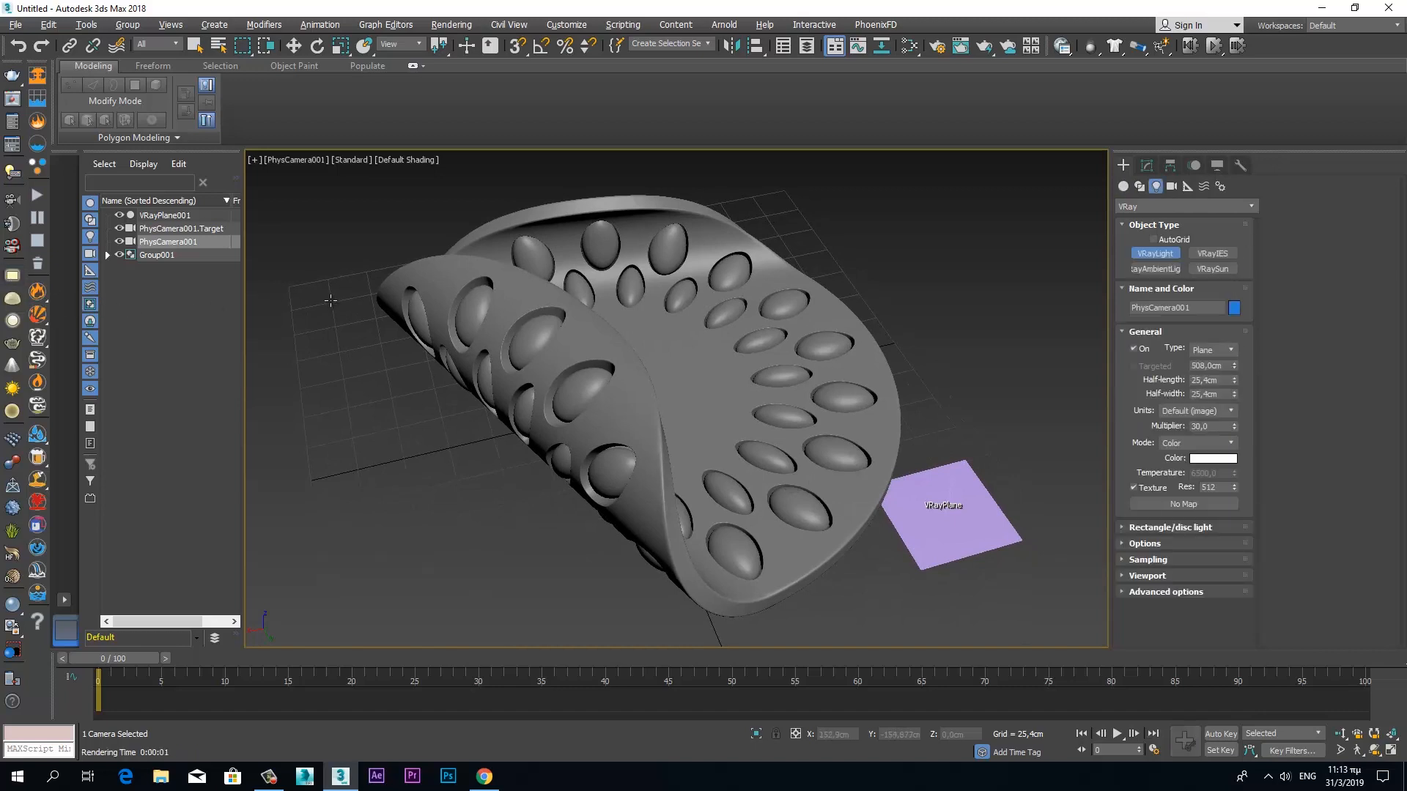
{"action": "left_click", "coordinate": [293, 45]}
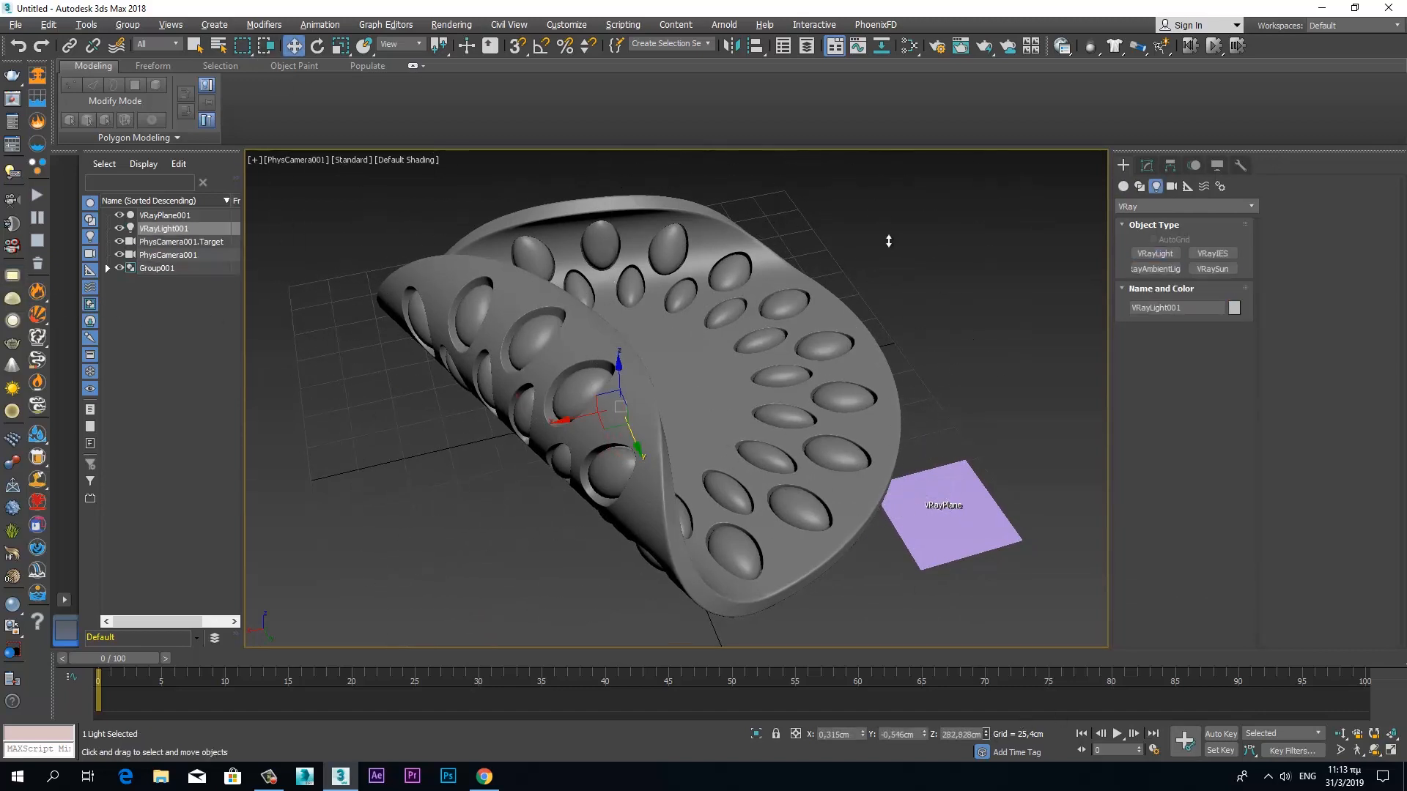
{"action": "key", "text": "alt+w"}
{"action": "left_click", "coordinate": [1148, 165]}
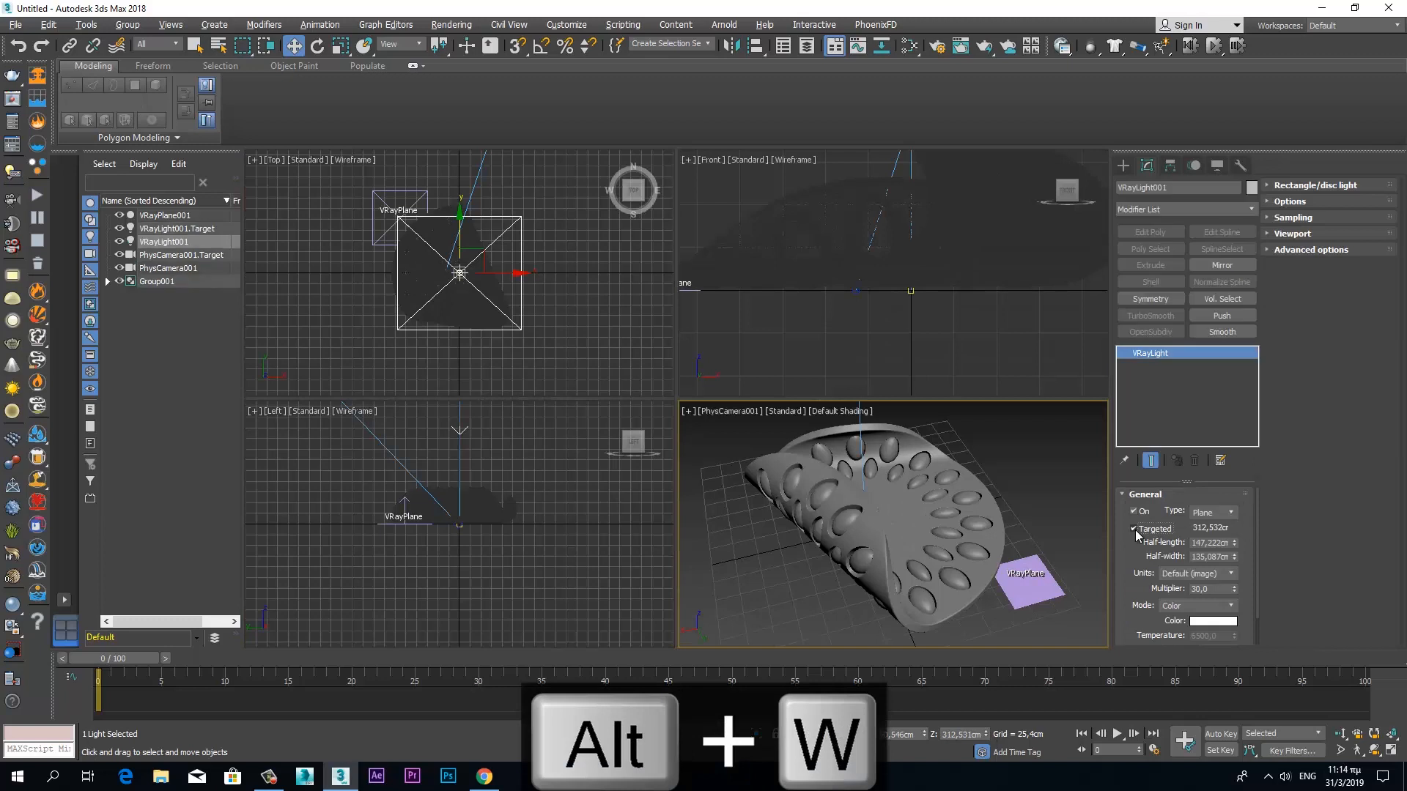
{"action": "left_click_drag", "start_coordinate": [500, 163], "coordinate": [483, 189]}
{"action": "left_click", "coordinate": [858, 339]}
{"action": "left_click_drag", "start_coordinate": [828, 250], "coordinate": [828, 217]}
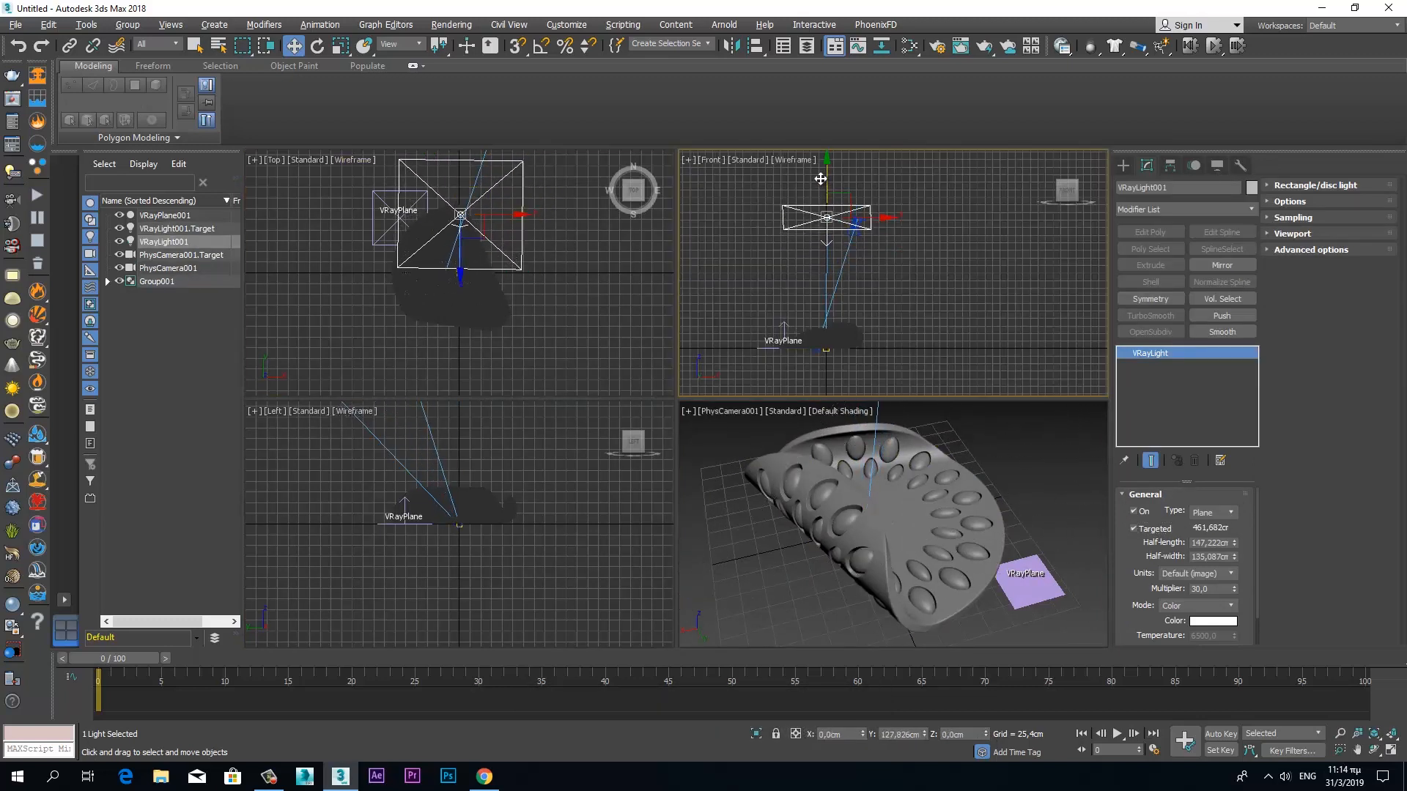
Step: Configure rendering with V-Ray Adv 3.60.03, the advanced image sampler options and the Studio Setup quick preset
{"action": "left_click", "coordinate": [936, 47]}
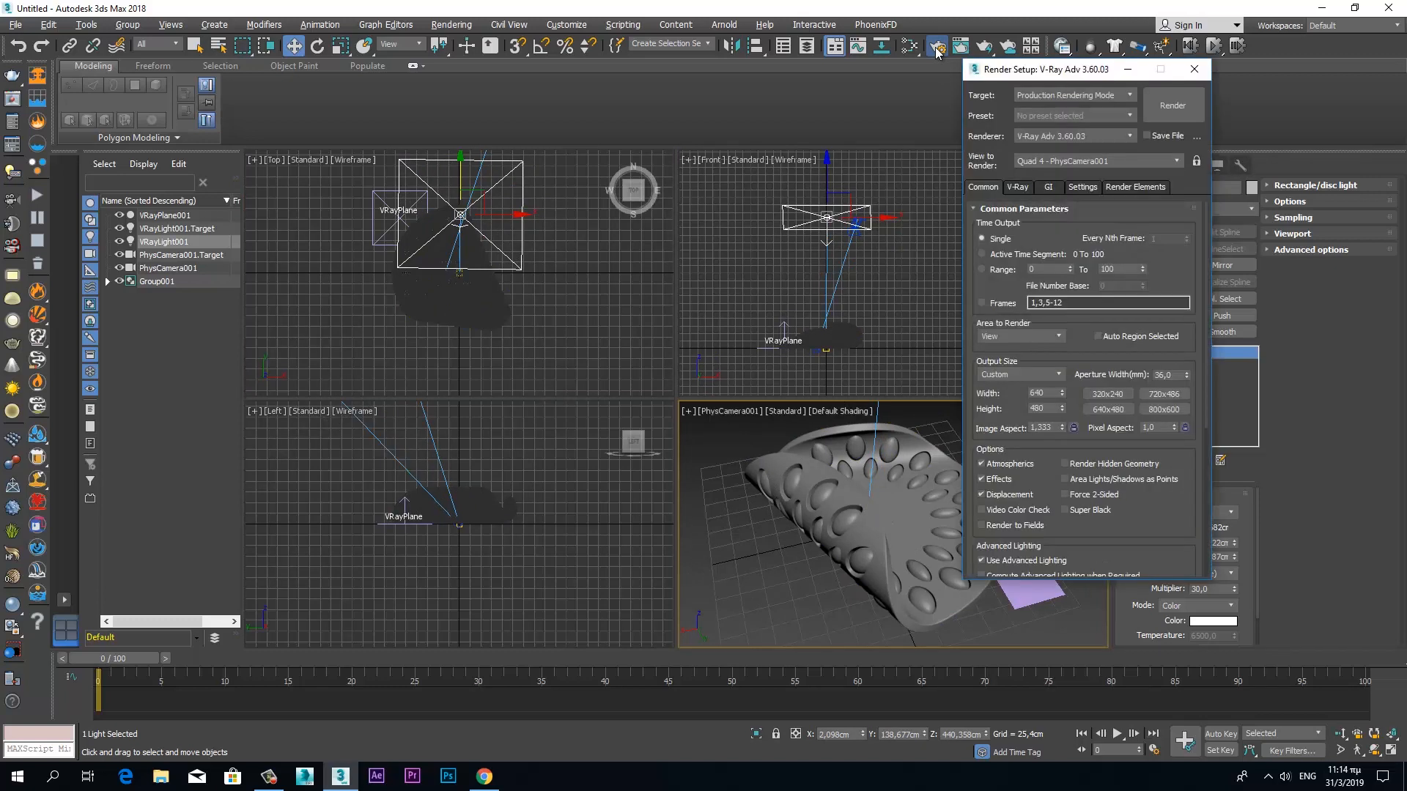
{"action": "left_click", "coordinate": [1127, 137]}
{"action": "left_click", "coordinate": [1074, 207]}
{"action": "left_click", "coordinate": [1082, 187]}
{"action": "left_click", "coordinate": [1048, 187]}
{"action": "left_click", "coordinate": [1018, 186]}
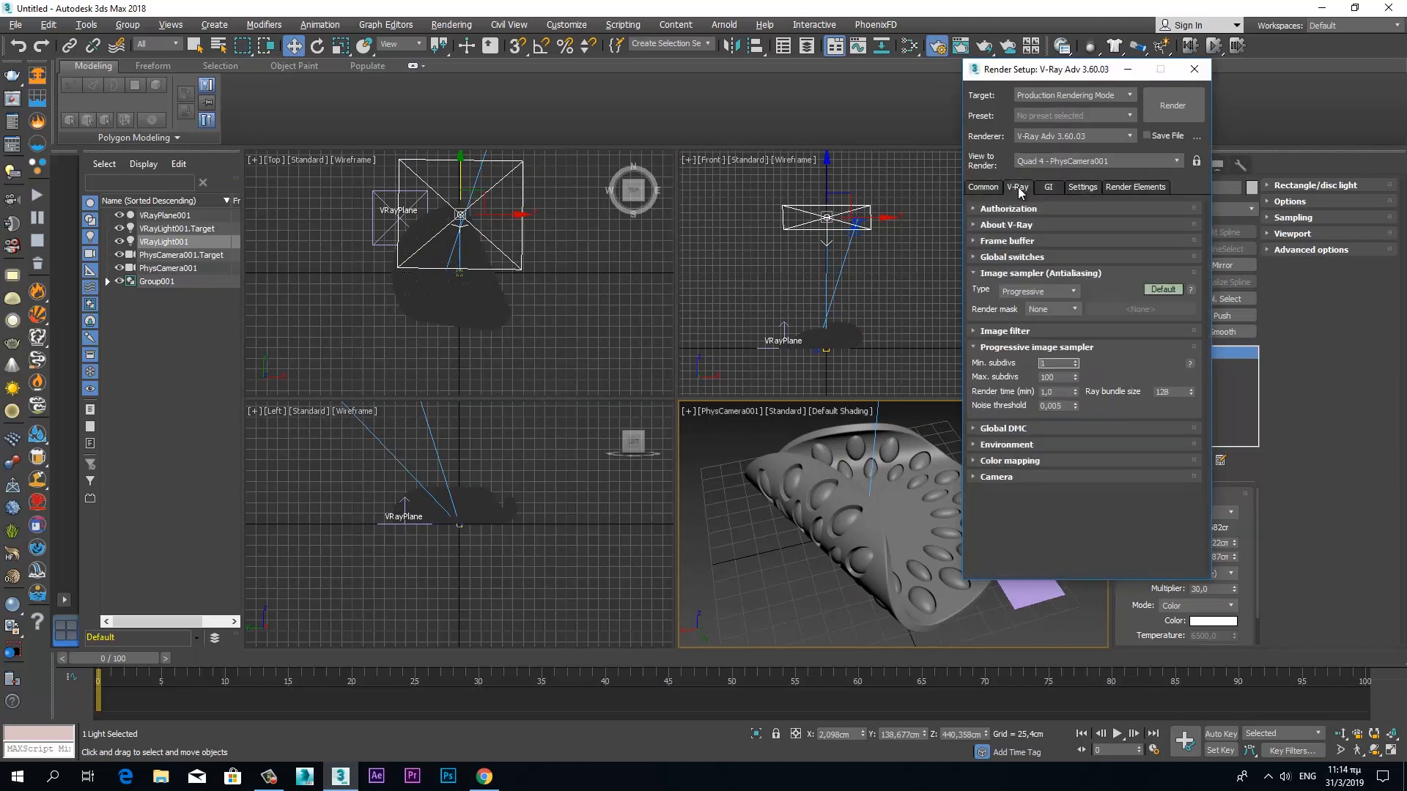
{"action": "left_click", "coordinate": [1162, 289]}
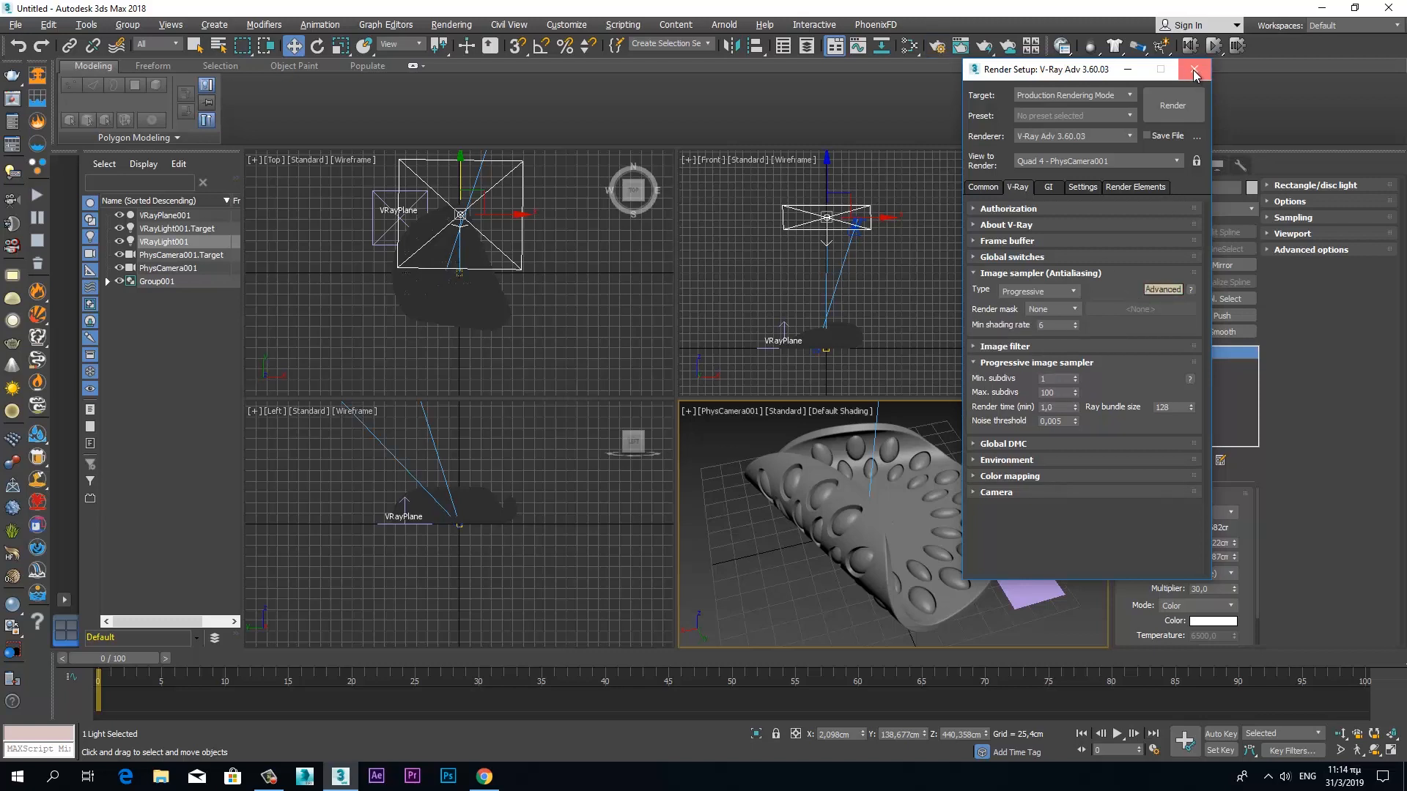
{"action": "left_click", "coordinate": [1194, 72]}
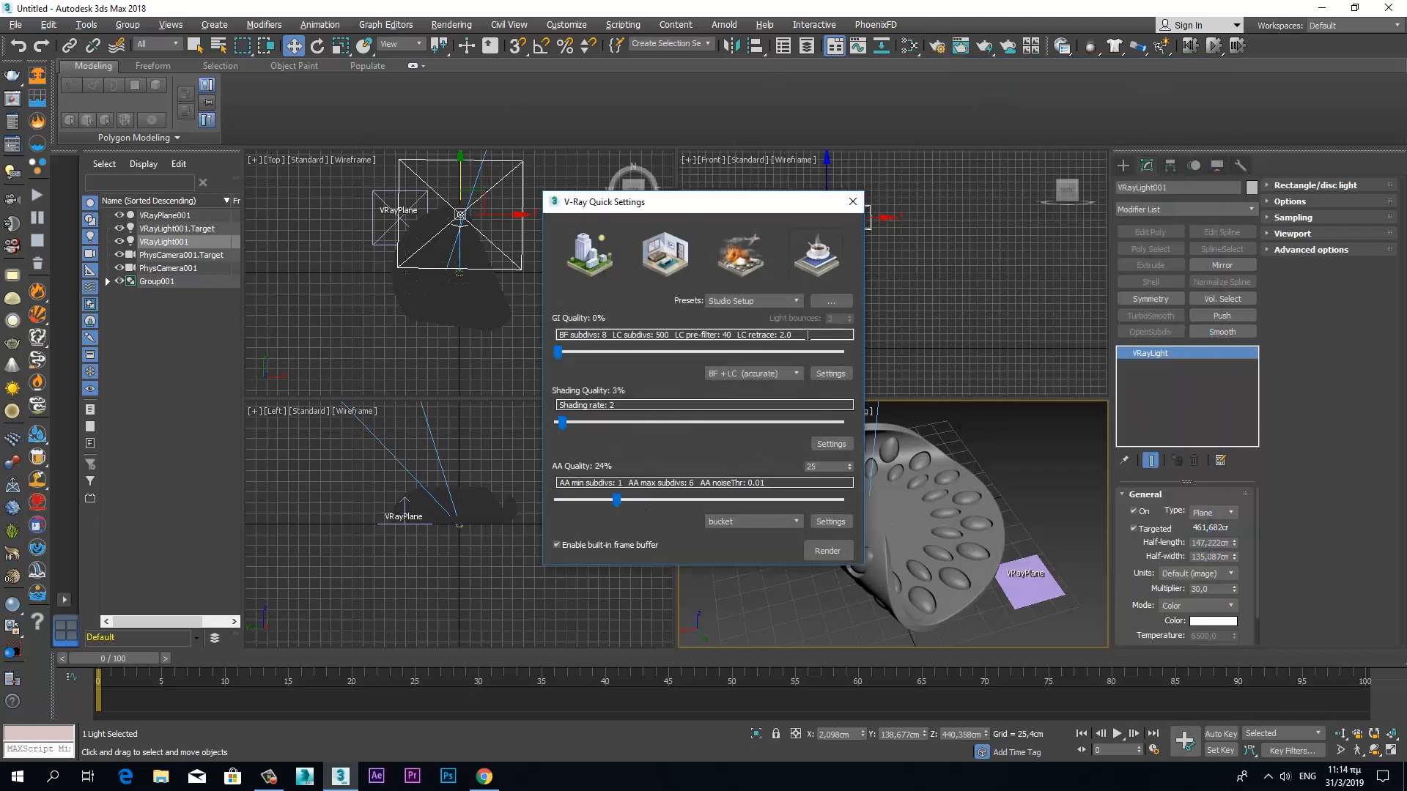
{"action": "left_click", "coordinate": [853, 202]}
Step: Open the Slate Material Editor and convert the bent group to an Editable Poly
{"action": "left_click", "coordinate": [909, 46]}
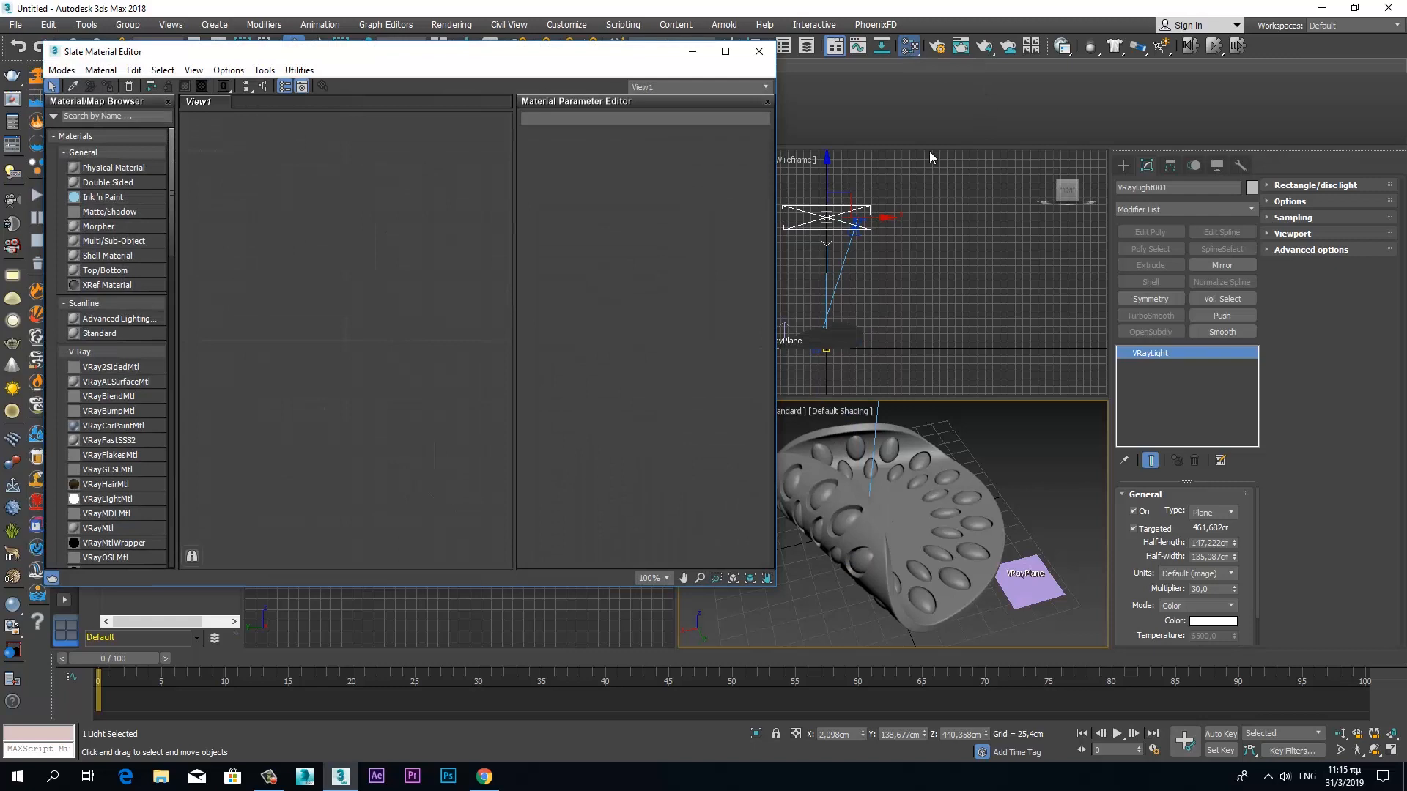
{"action": "left_click", "coordinate": [913, 451]}
{"action": "right_click", "coordinate": [914, 452]}
{"action": "mouse_move", "coordinate": [1026, 605]}
{"action": "left_click", "coordinate": [1095, 618]}
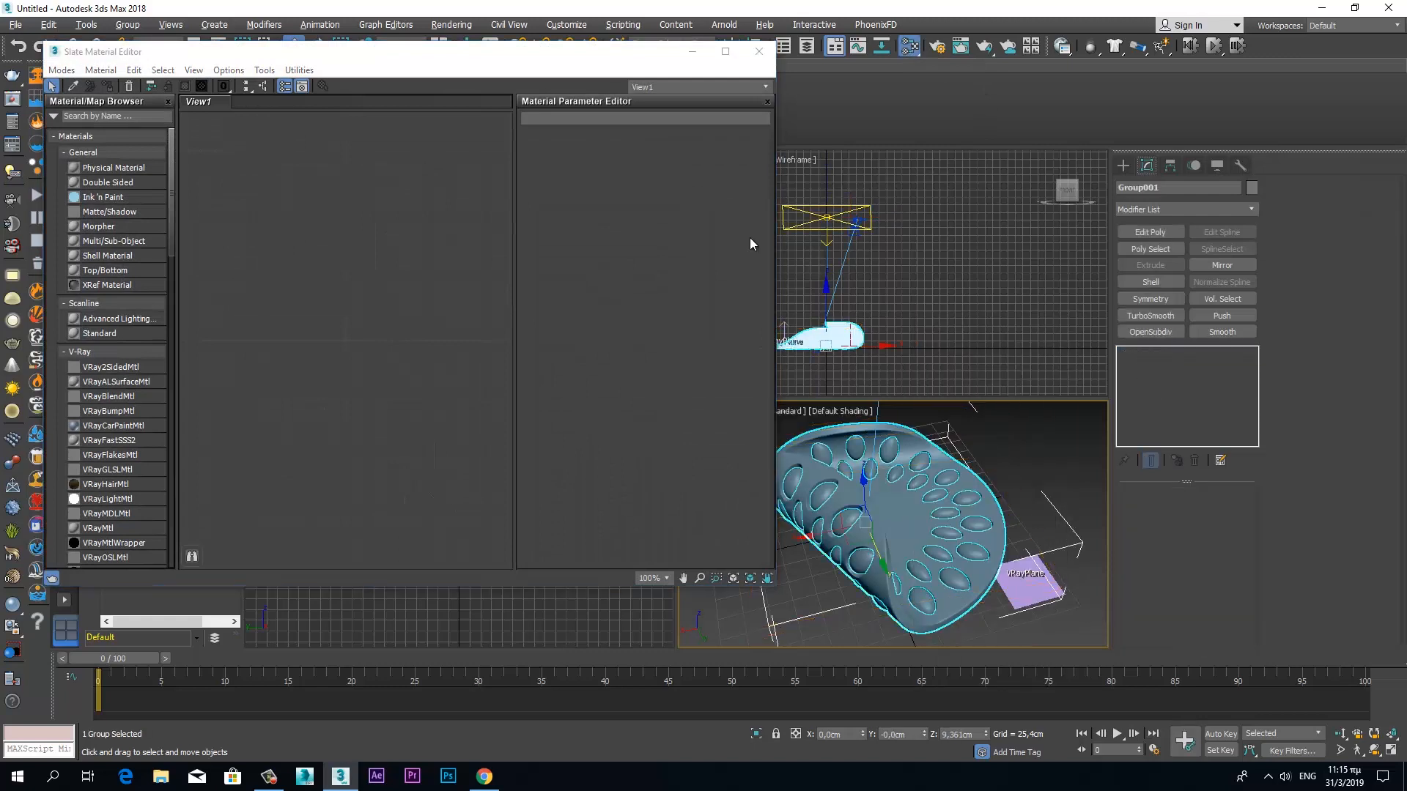
Step: Create a VRayMtl material, open its parameters and expand the group's contents in the scene list
{"action": "left_click_drag", "start_coordinate": [393, 57], "coordinate": [449, 62]}
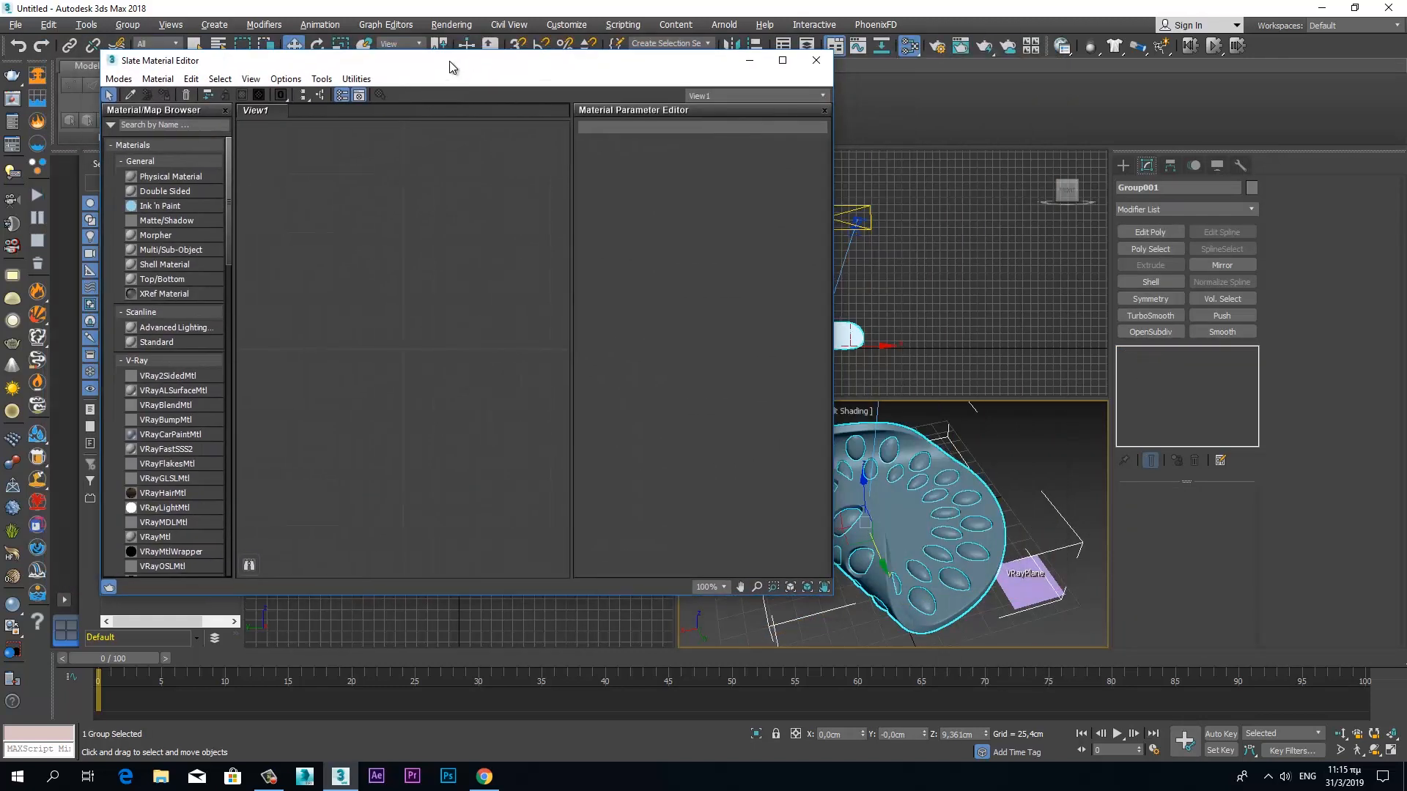
{"action": "left_click_drag", "start_coordinate": [161, 535], "coordinate": [393, 254]}
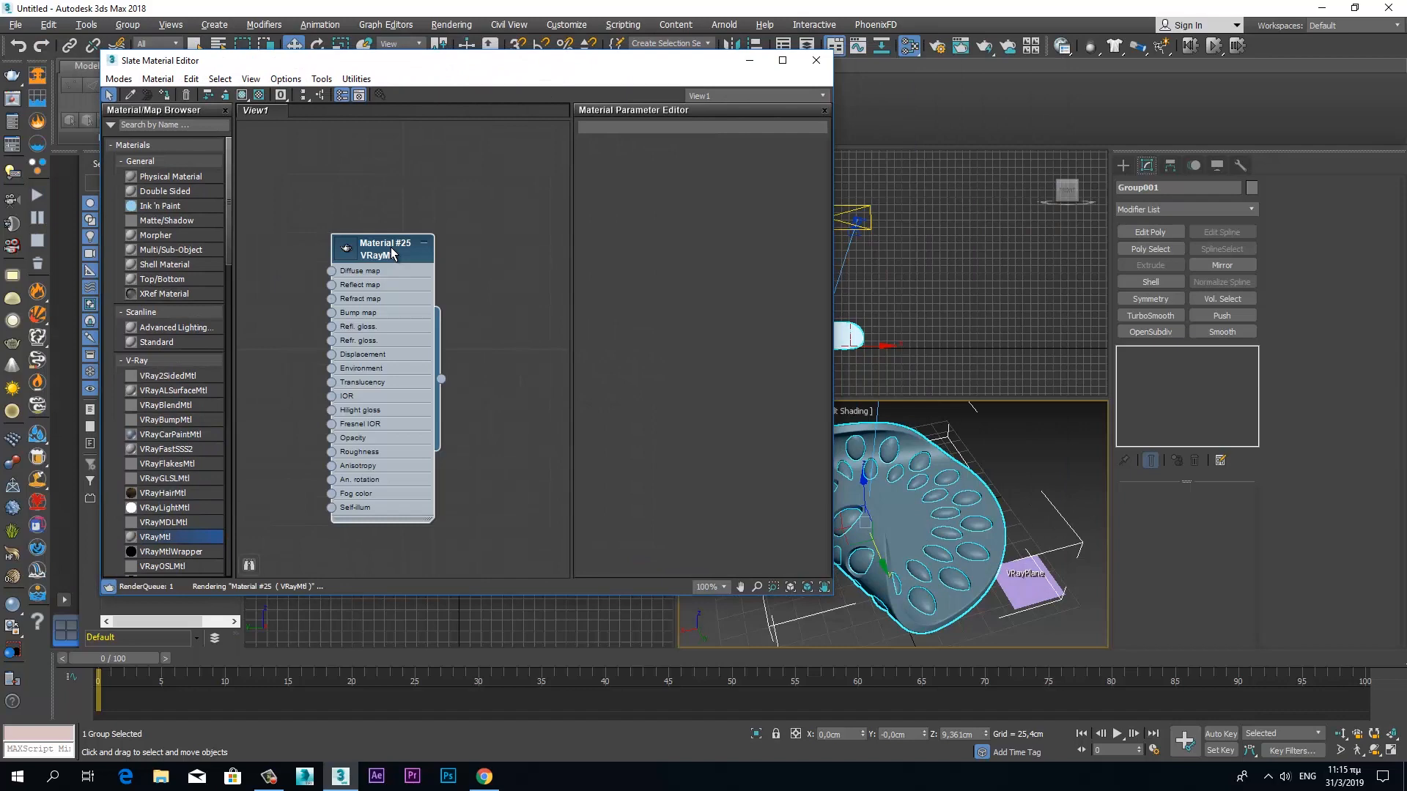
{"action": "double_click", "coordinate": [393, 254]}
{"action": "left_click", "coordinate": [186, 297]}
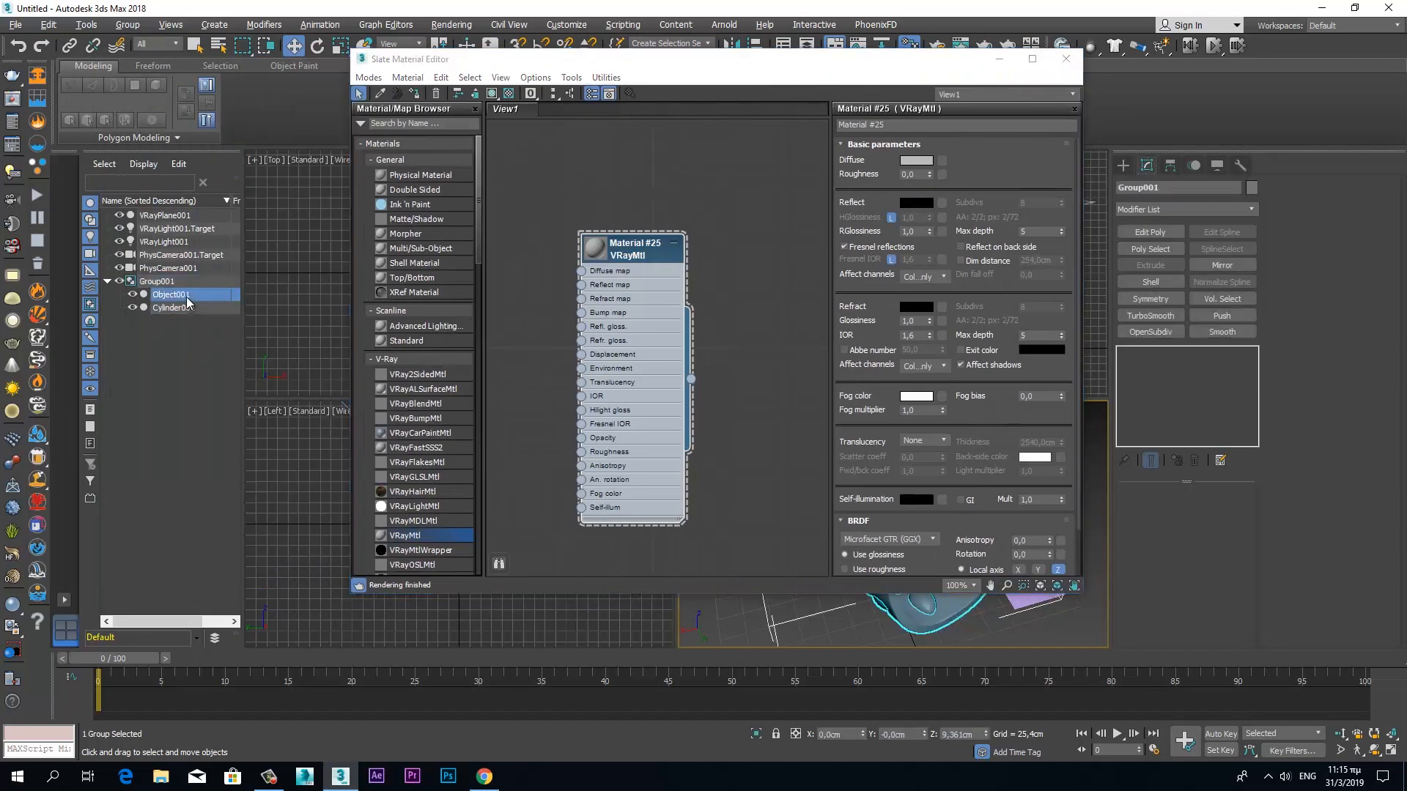
{"action": "left_click", "coordinate": [173, 308]}
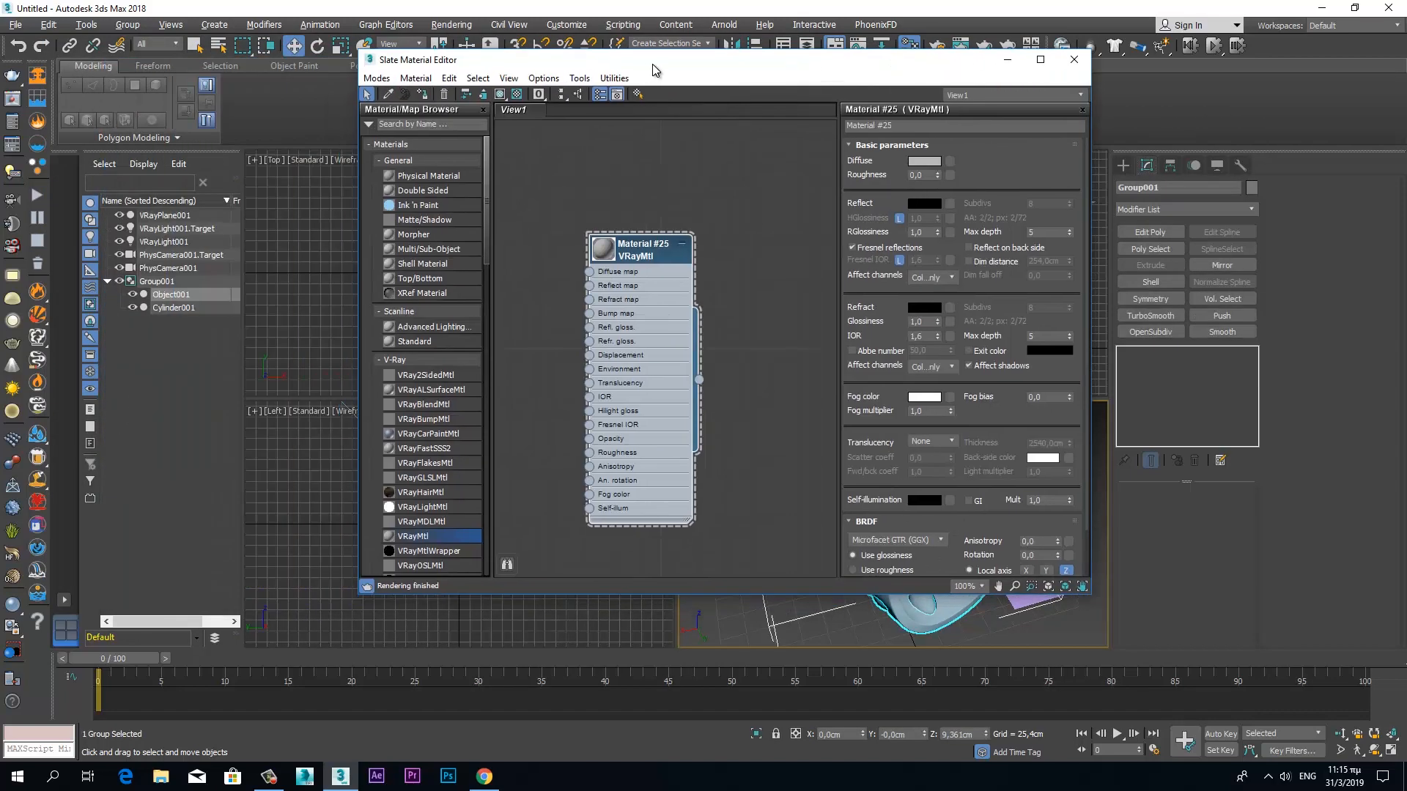
{"action": "left_click_drag", "start_coordinate": [675, 67], "coordinate": [395, 72]}
Step: Give the VRayMtl applied to the group an orange diffuse color and a dark grey reflection, then minimize the material editor
{"action": "left_click", "coordinate": [644, 166]}
{"action": "left_click", "coordinate": [309, 99]}
{"action": "mouse_move", "coordinate": [427, 149]}
{"action": "left_mouse_down"}
{"action": "mouse_move", "coordinate": [426, 98]}
{"action": "mouse_move", "coordinate": [482, 113]}
{"action": "mouse_move", "coordinate": [428, 111]}
{"action": "mouse_move", "coordinate": [428, 126]}
{"action": "left_mouse_up"}
{"action": "left_click", "coordinate": [538, 223]}
{"action": "left_click", "coordinate": [639, 208]}
{"action": "left_click", "coordinate": [550, 224]}
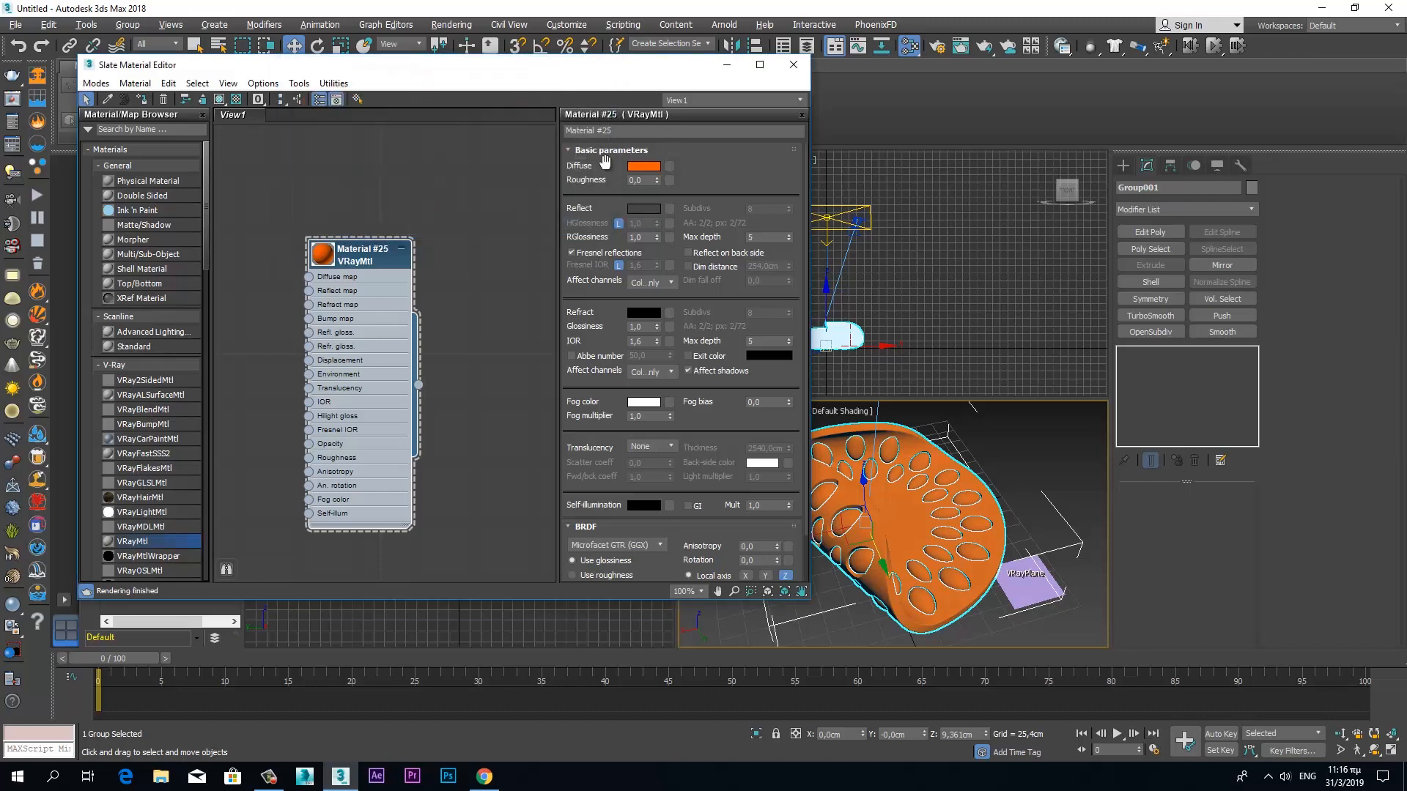
{"action": "left_click", "coordinate": [727, 64]}
{"action": "right_click", "coordinate": [170, 283]}
{"action": "left_click", "coordinate": [208, 345]}
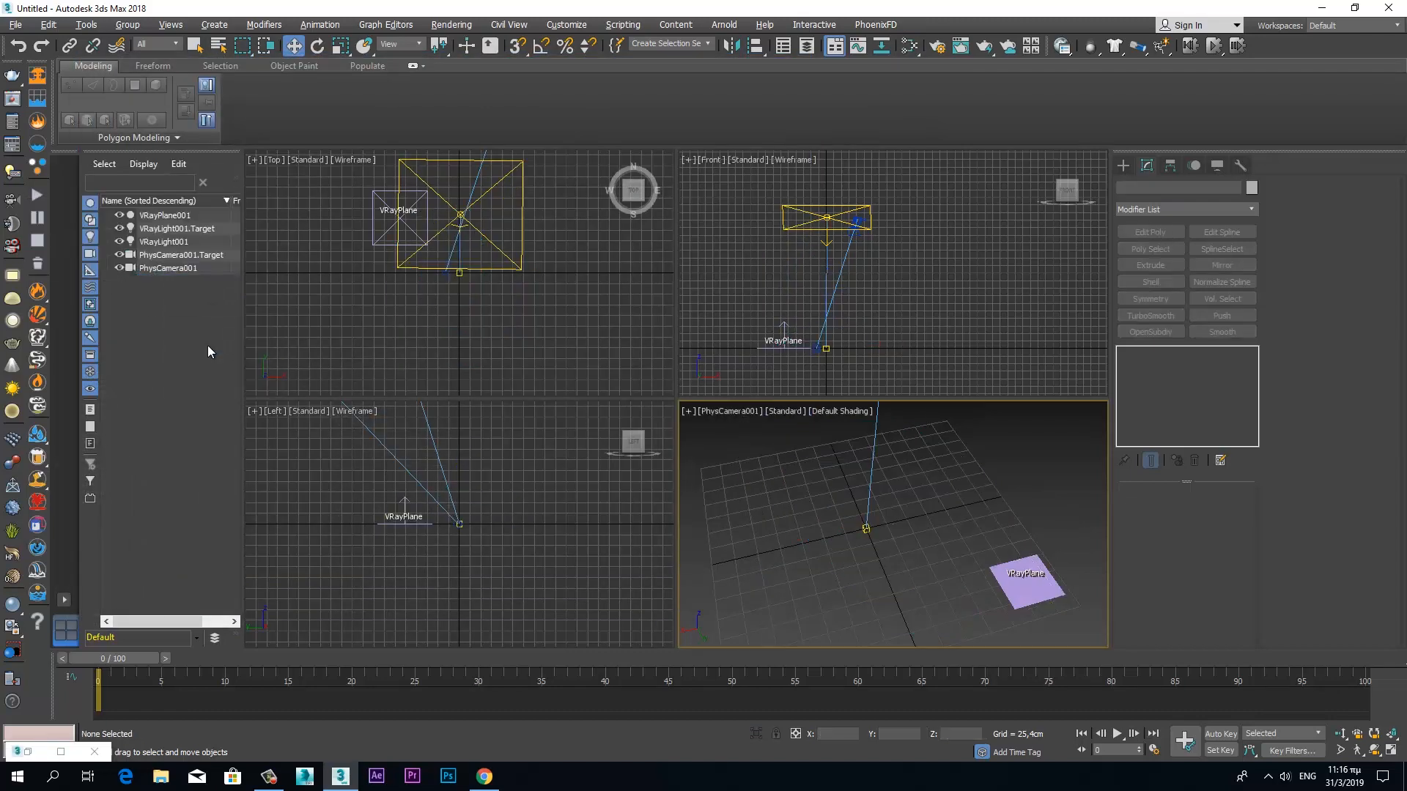
{"action": "key", "text": "ctrl+z"}
{"action": "key", "text": "ctrl+z"}
{"action": "key", "text": "ctrl+z"}
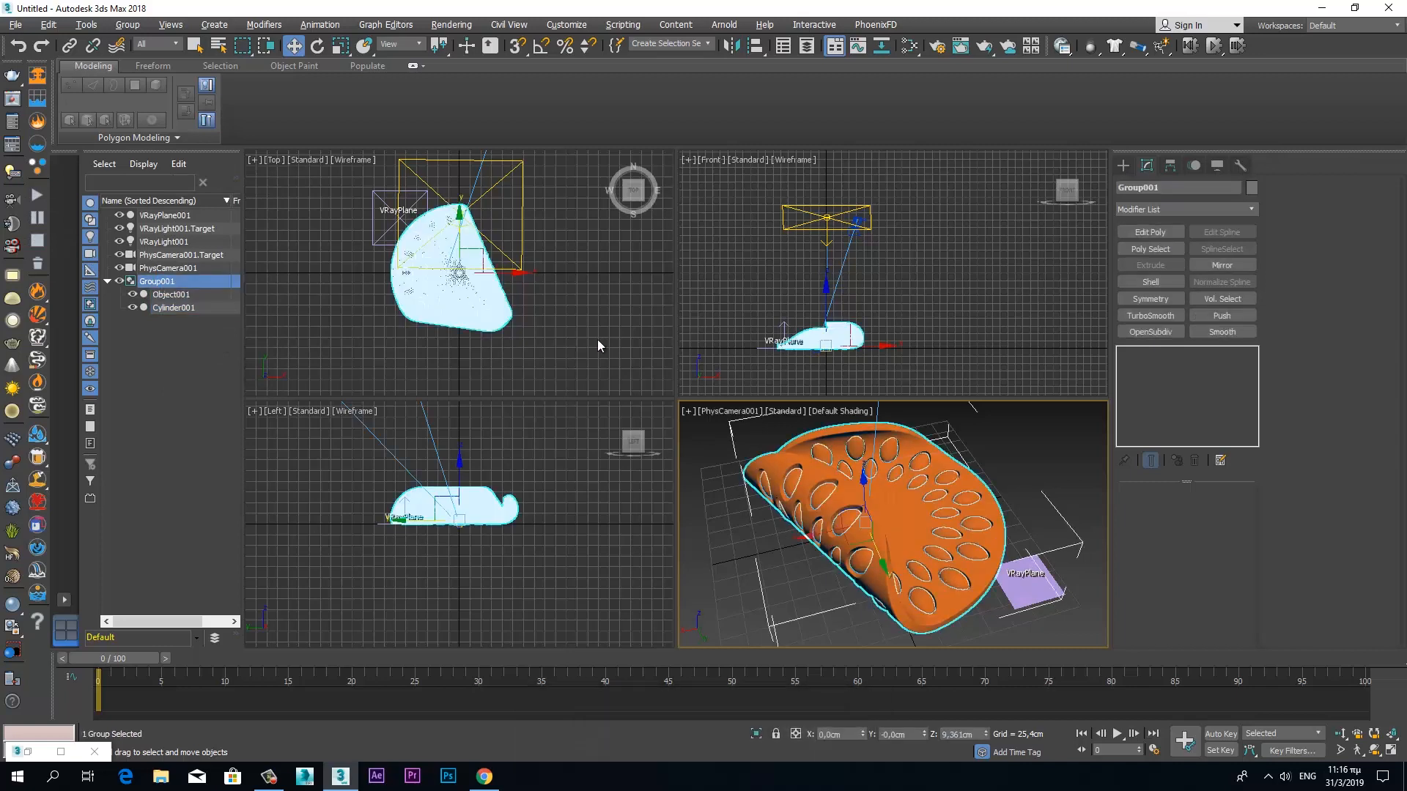
Step: Ungroup the bent disc and its petal inserts
{"action": "left_click", "coordinate": [173, 295]}
{"action": "left_click", "coordinate": [887, 500]}
{"action": "left_click", "coordinate": [162, 283]}
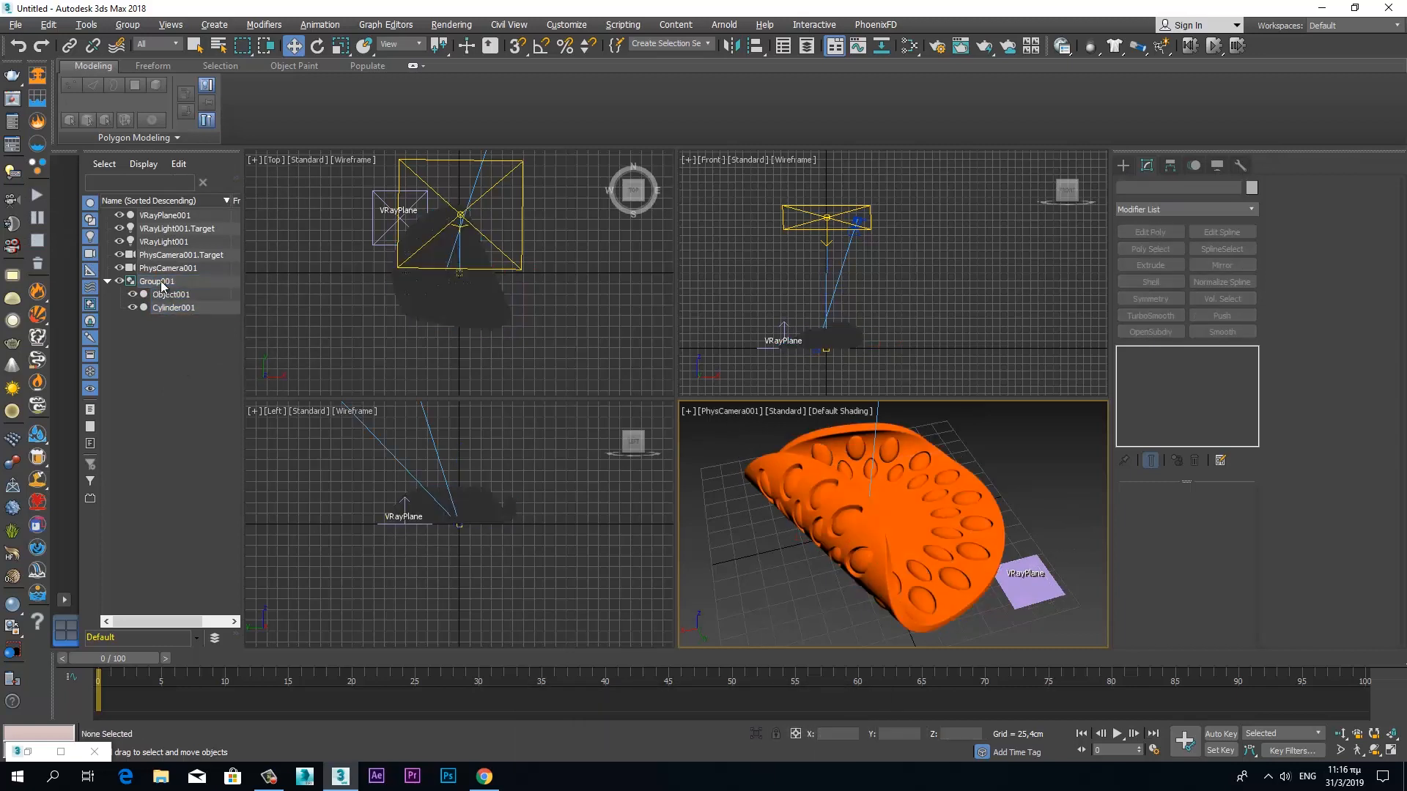
{"action": "left_click", "coordinate": [127, 26]}
{"action": "left_click", "coordinate": [147, 68]}
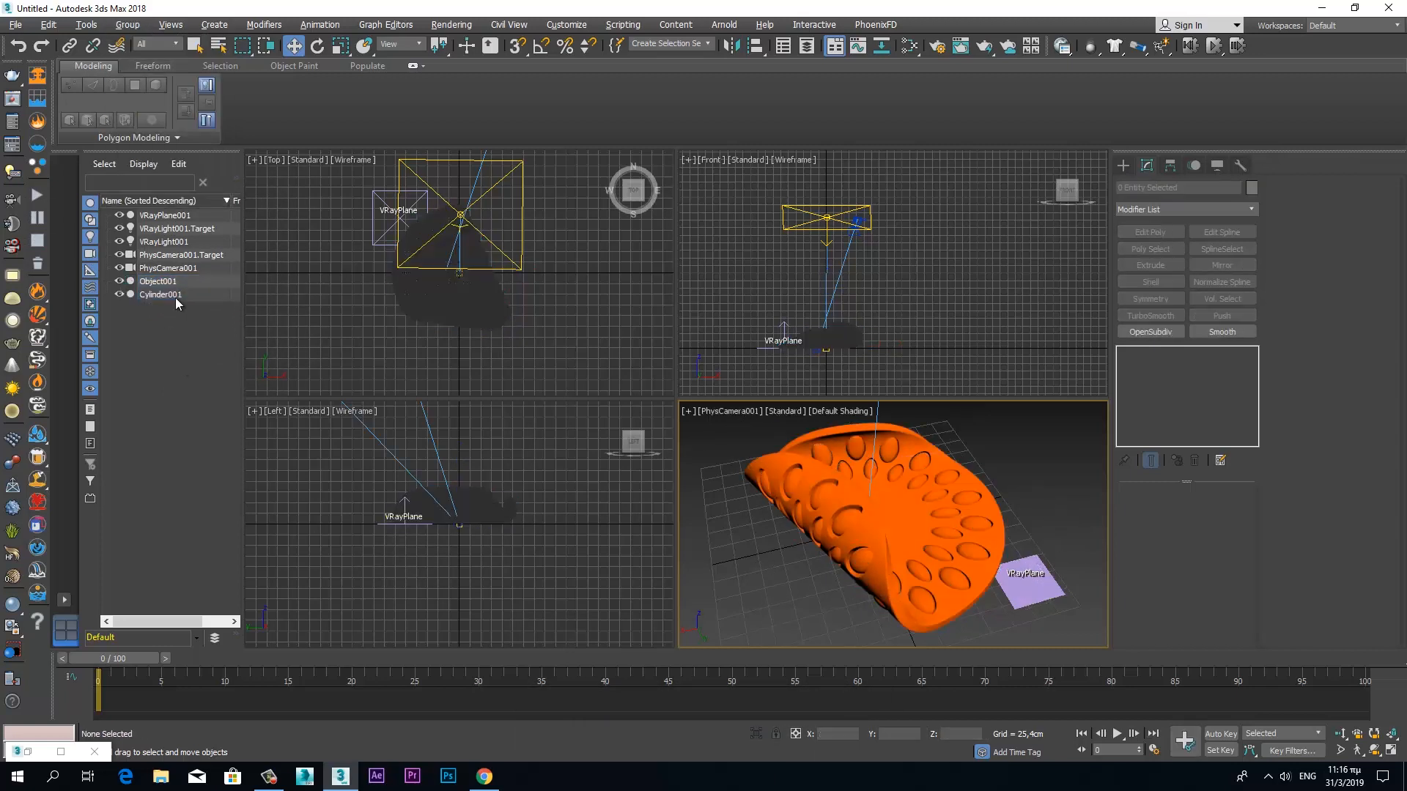
Step: Duplicate the orange material as Material #26 and set the diffuse color of Material #25 on the disc to white
{"action": "left_click", "coordinate": [174, 281]}
{"action": "left_click", "coordinate": [28, 755]}
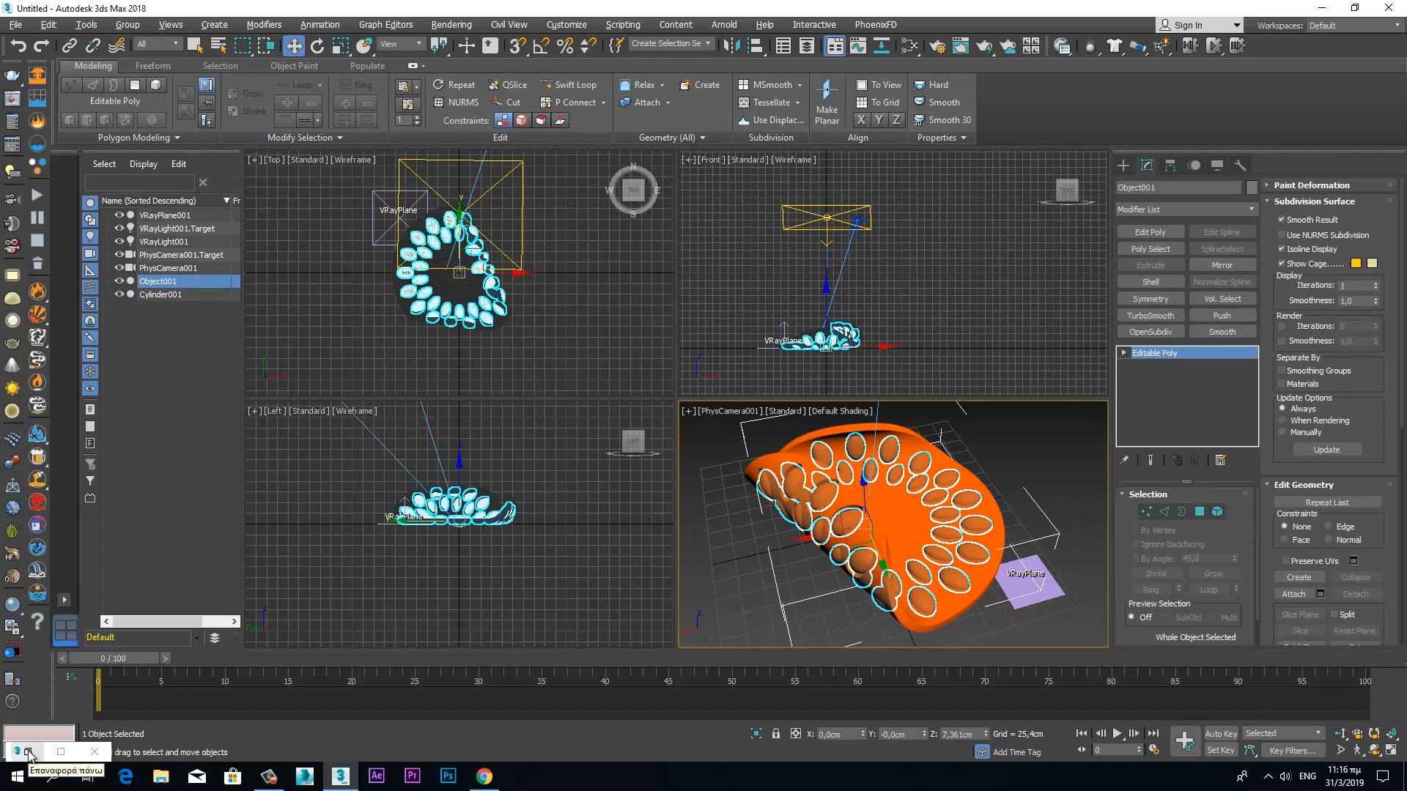
{"action": "left_click", "coordinate": [916, 608]}
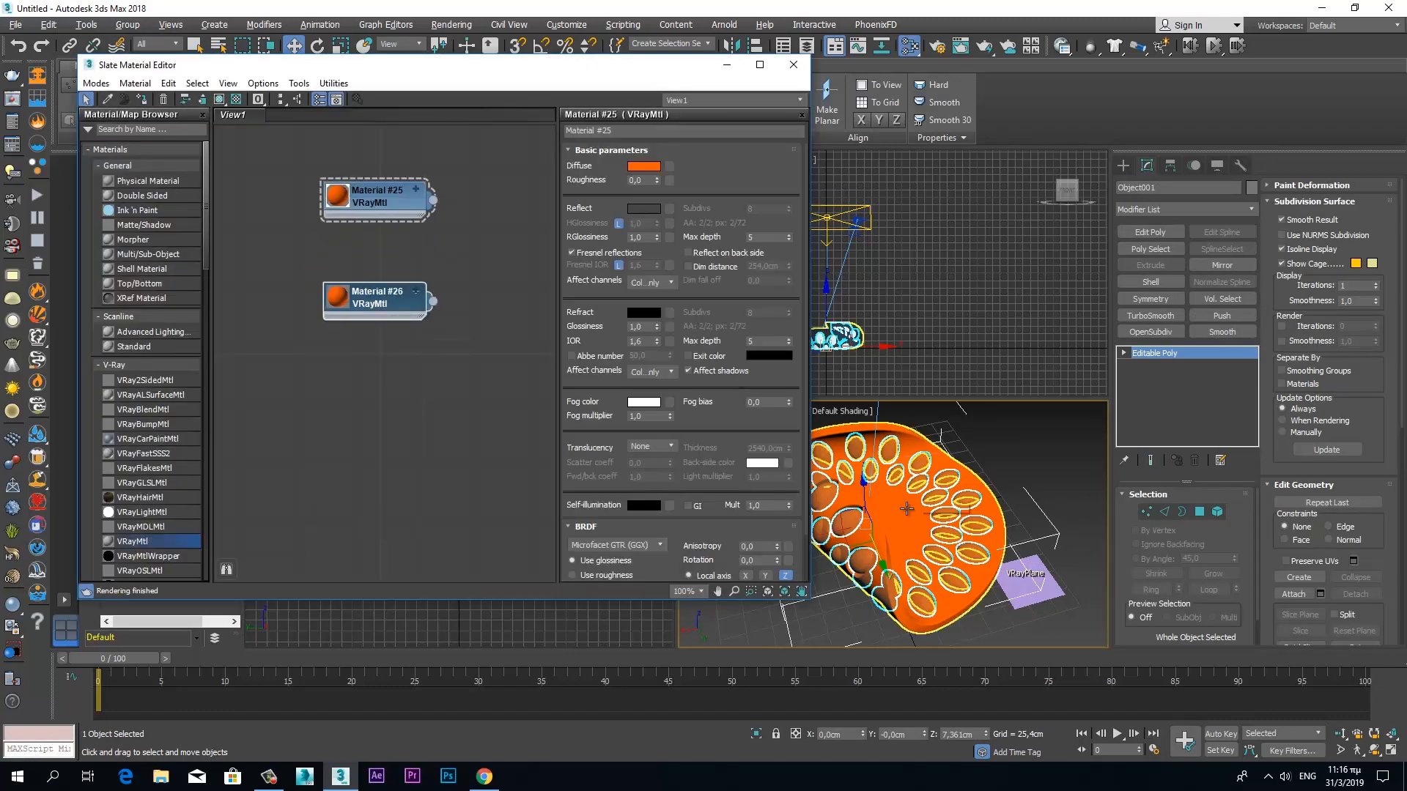
{"action": "left_click", "coordinate": [643, 166]}
{"action": "left_click", "coordinate": [416, 209]}
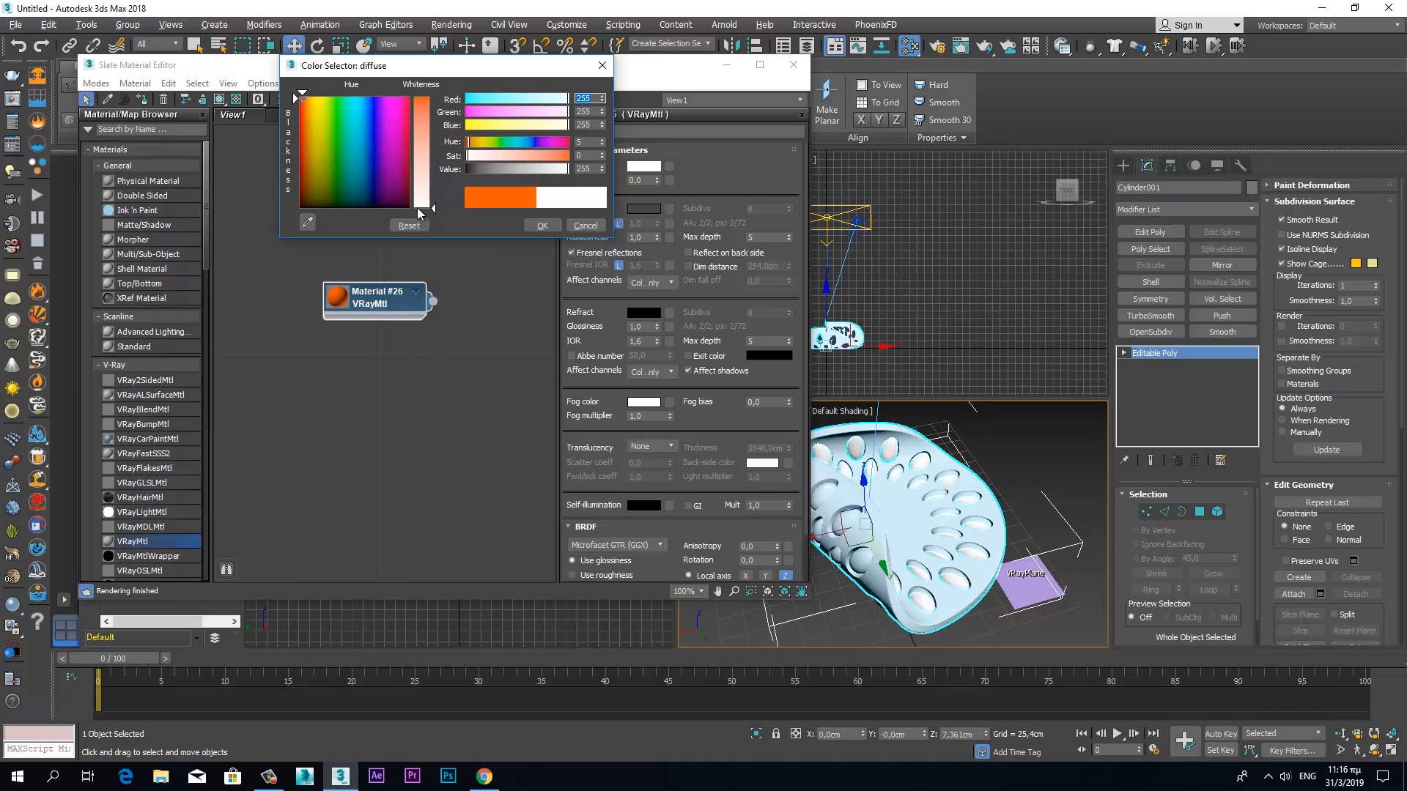
{"action": "left_click", "coordinate": [542, 225]}
Step: Assign the orange Material #26 to the petal inserts
{"action": "left_click", "coordinate": [921, 485]}
{"action": "right_click", "coordinate": [385, 305]}
{"action": "left_click", "coordinate": [425, 312]}
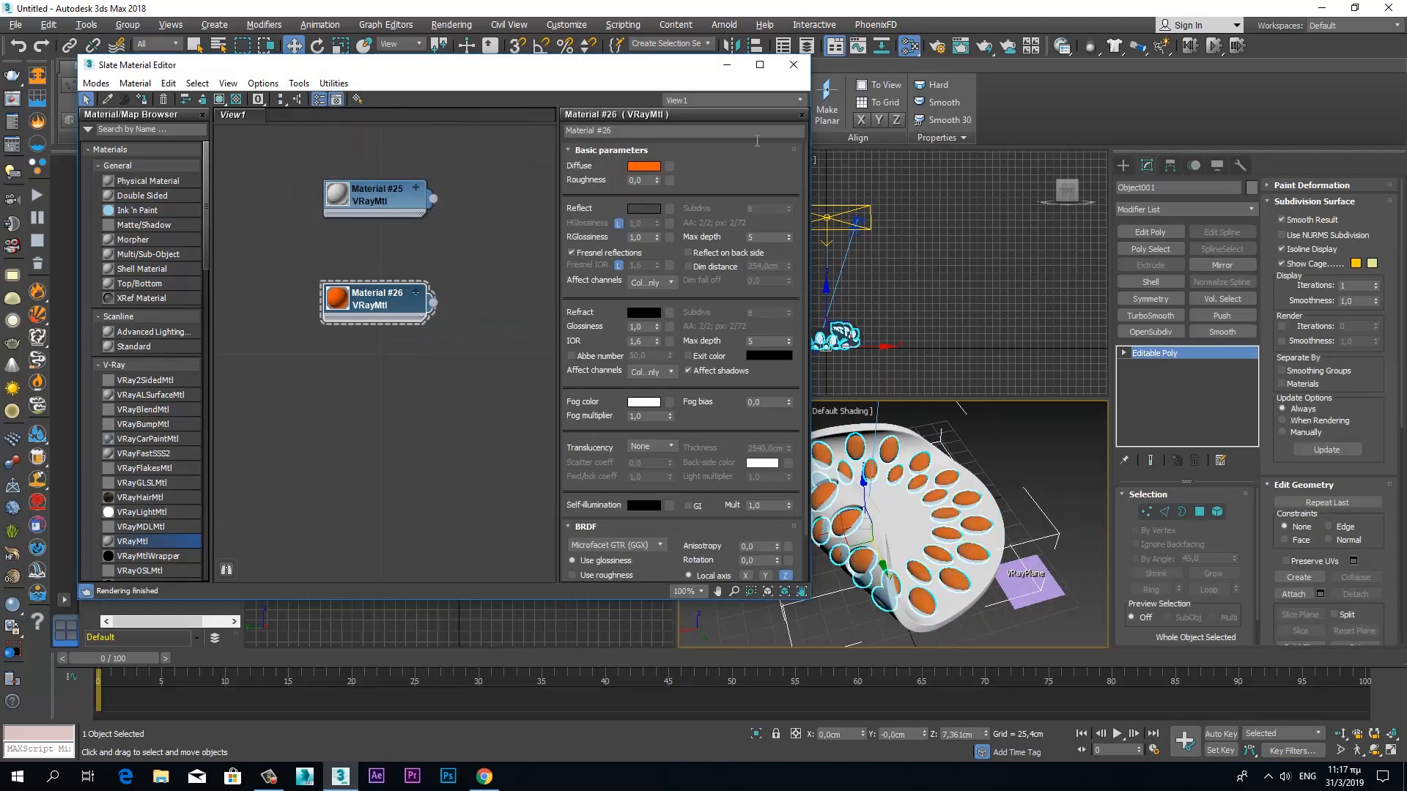
Step: Close the material editor and render the camera view, then select the V-Ray plane light and start interactive rendering for the camera view
{"action": "left_click", "coordinate": [794, 65]}
{"action": "left_click", "coordinate": [985, 46]}
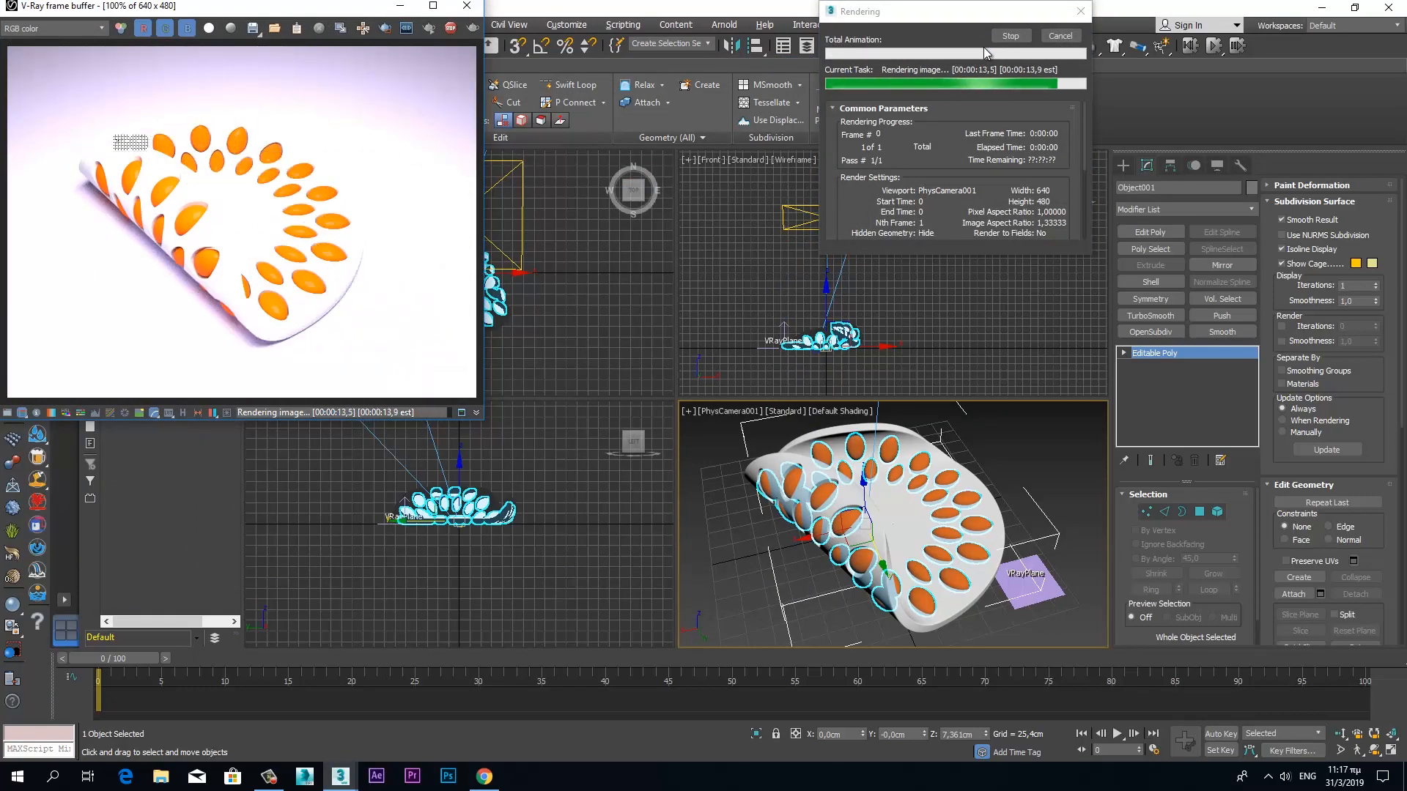
{"action": "left_click", "coordinate": [869, 213]}
{"action": "left_click", "coordinate": [429, 29]}
{"action": "right_click", "coordinate": [1062, 506]}
Step: Set the selected V-Ray plane light's multiplier to 12 while the interactive render updates
{"action": "left_click_drag", "start_coordinate": [1235, 591], "coordinate": [1233, 601]}
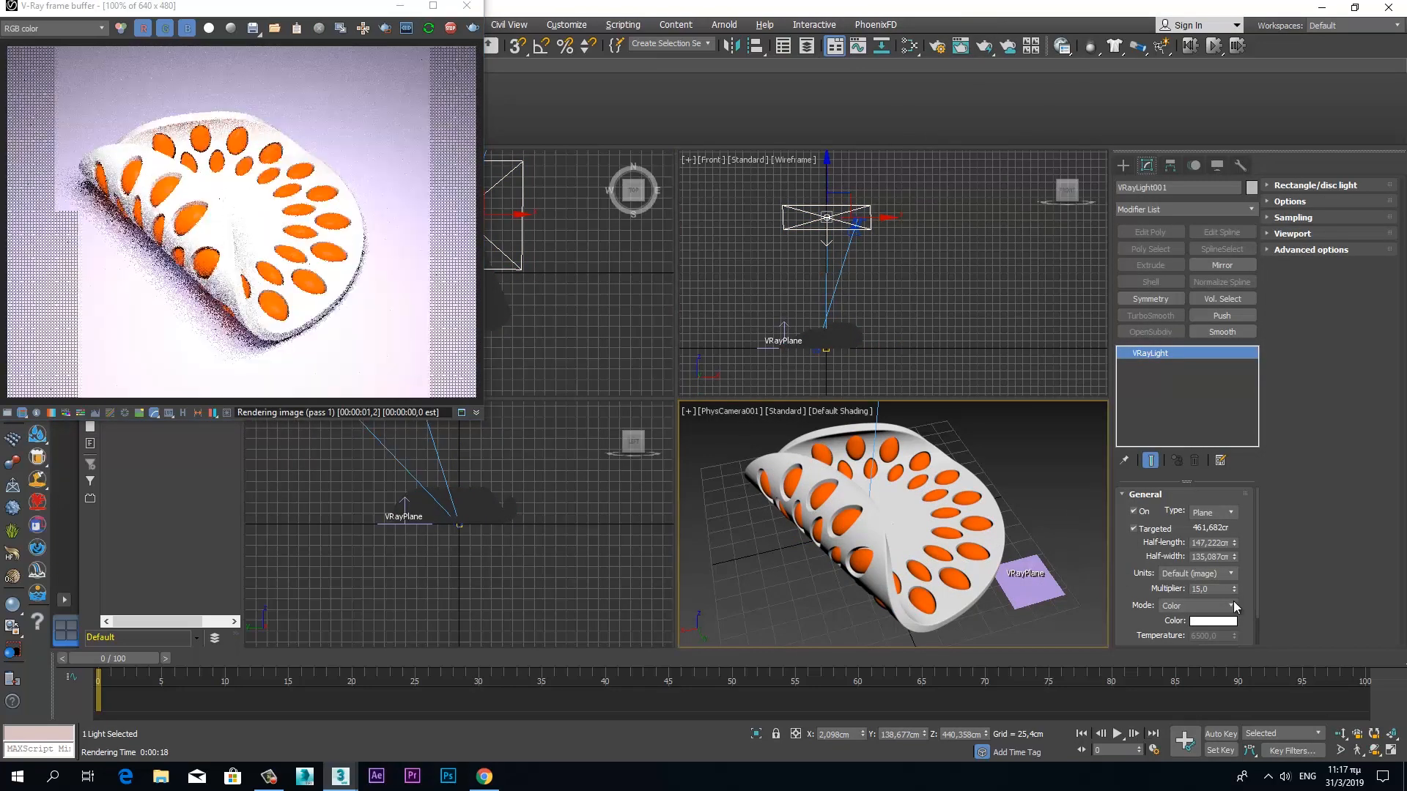
{"action": "left_click", "coordinate": [1234, 591]}
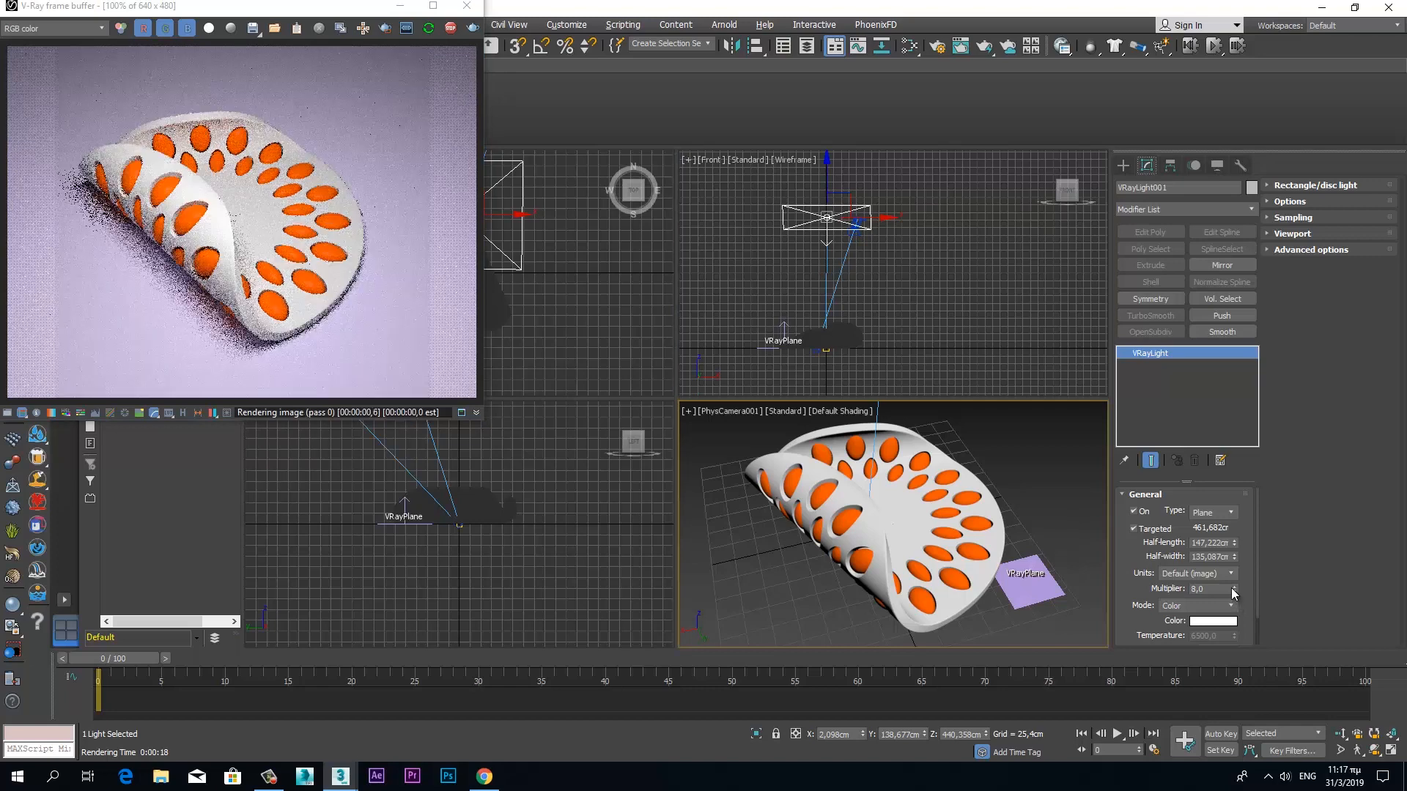
{"action": "left_click", "coordinate": [1236, 586]}
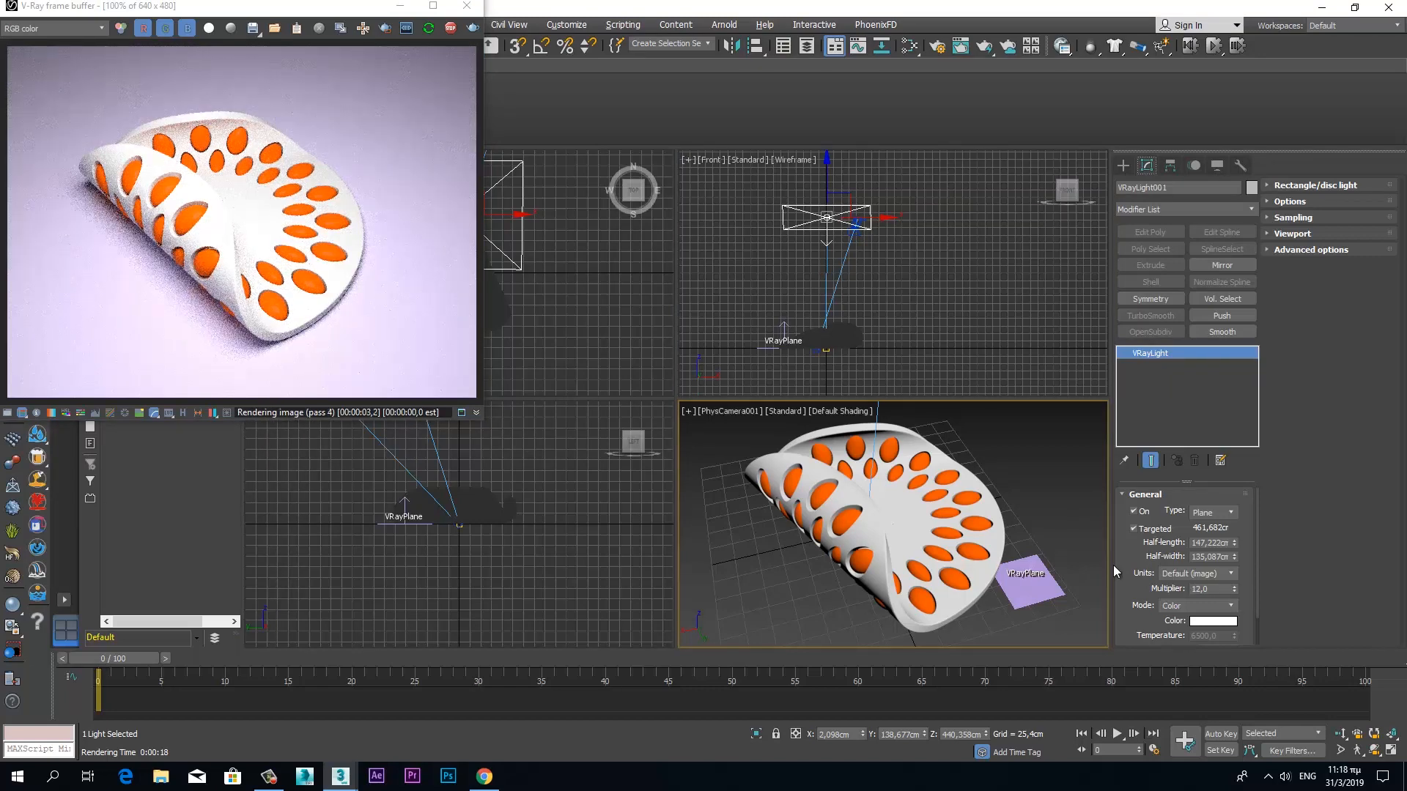
Step: Create a new default VRayMtl, assign it to the VRayPlane ground, and minimize the material editor
{"action": "left_click", "coordinate": [909, 45]}
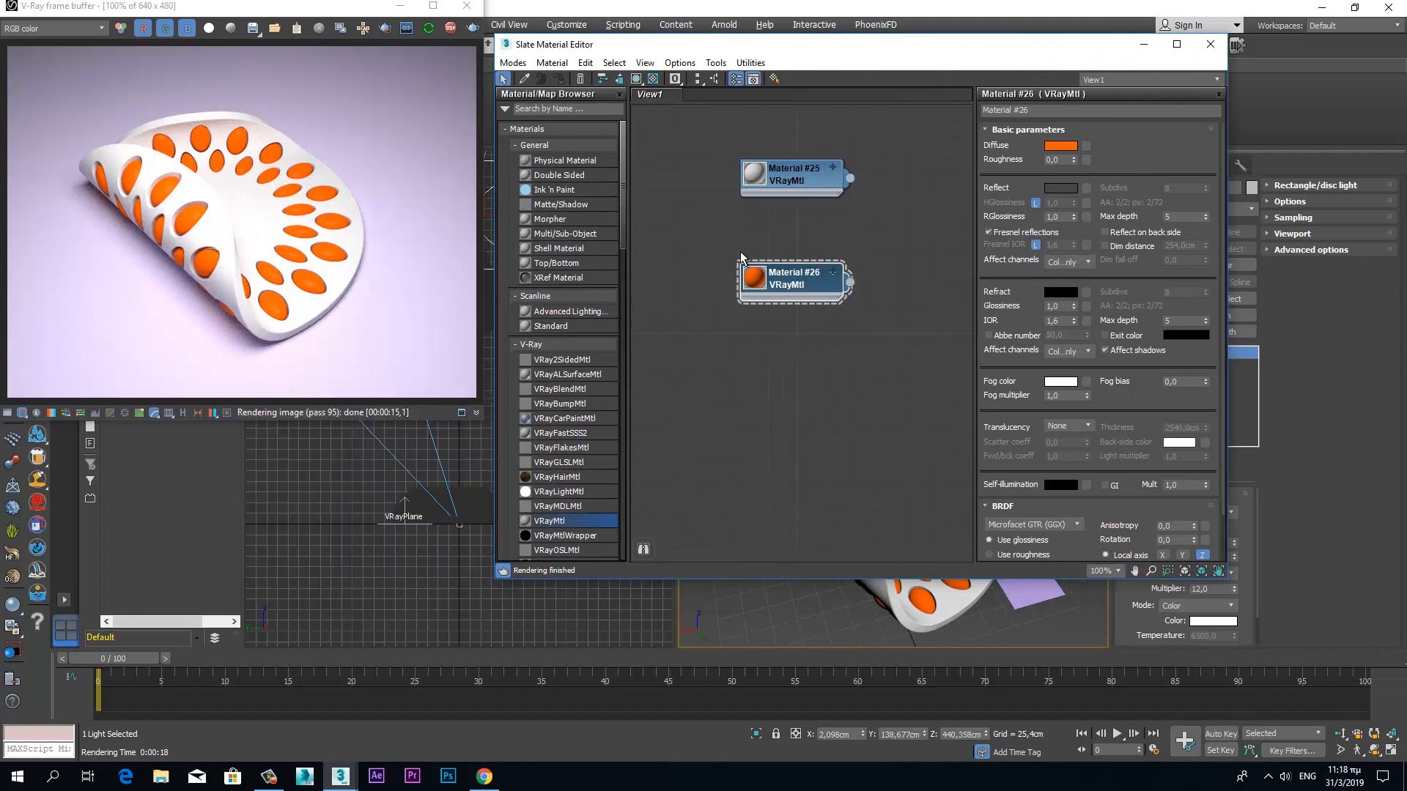
{"action": "left_click", "coordinate": [1032, 594]}
{"action": "left_click_drag", "start_coordinate": [765, 424], "coordinate": [821, 360]}
{"action": "double_click", "coordinate": [821, 360]}
{"action": "right_click", "coordinate": [820, 359]}
{"action": "left_click", "coordinate": [850, 383]}
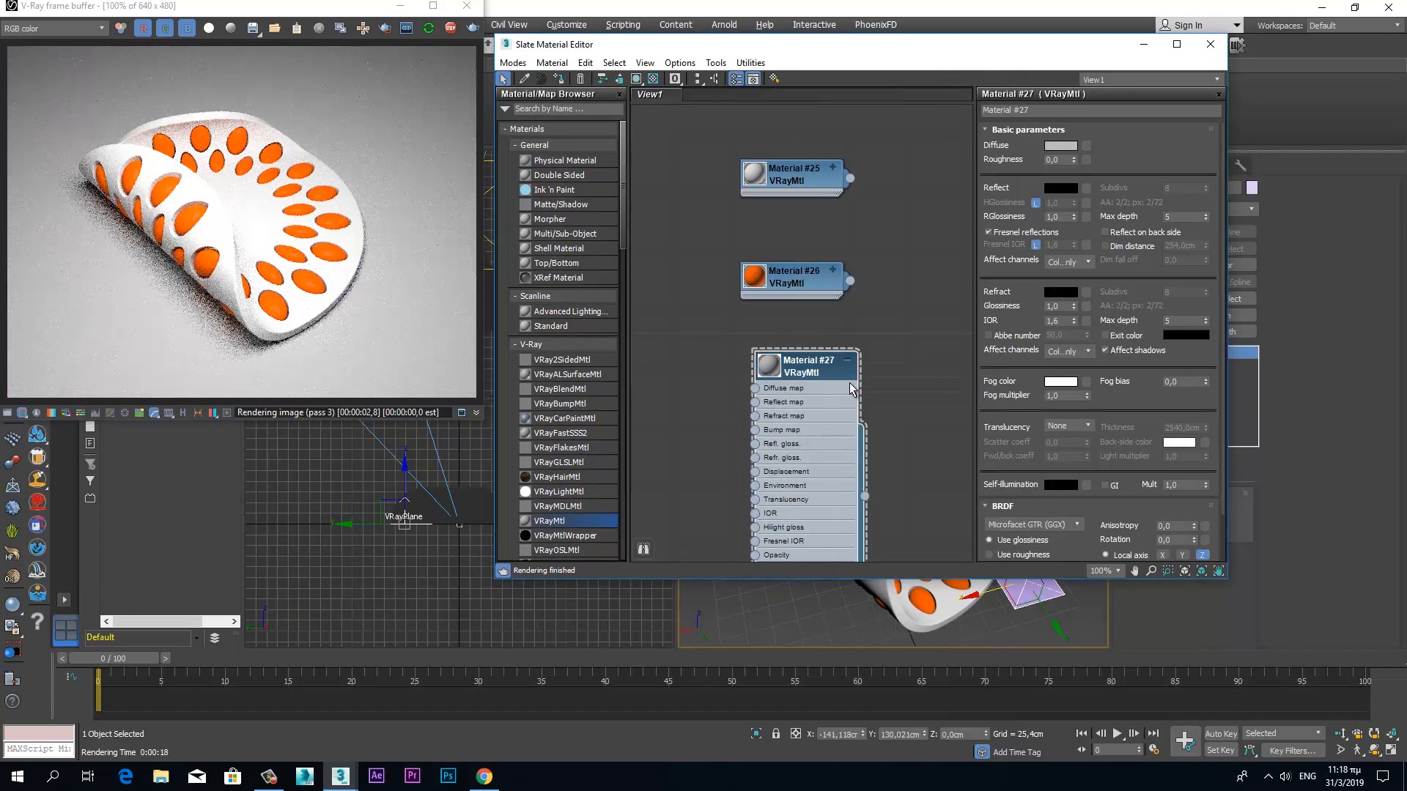
{"action": "left_click", "coordinate": [792, 176]}
{"action": "left_click", "coordinate": [1144, 45]}
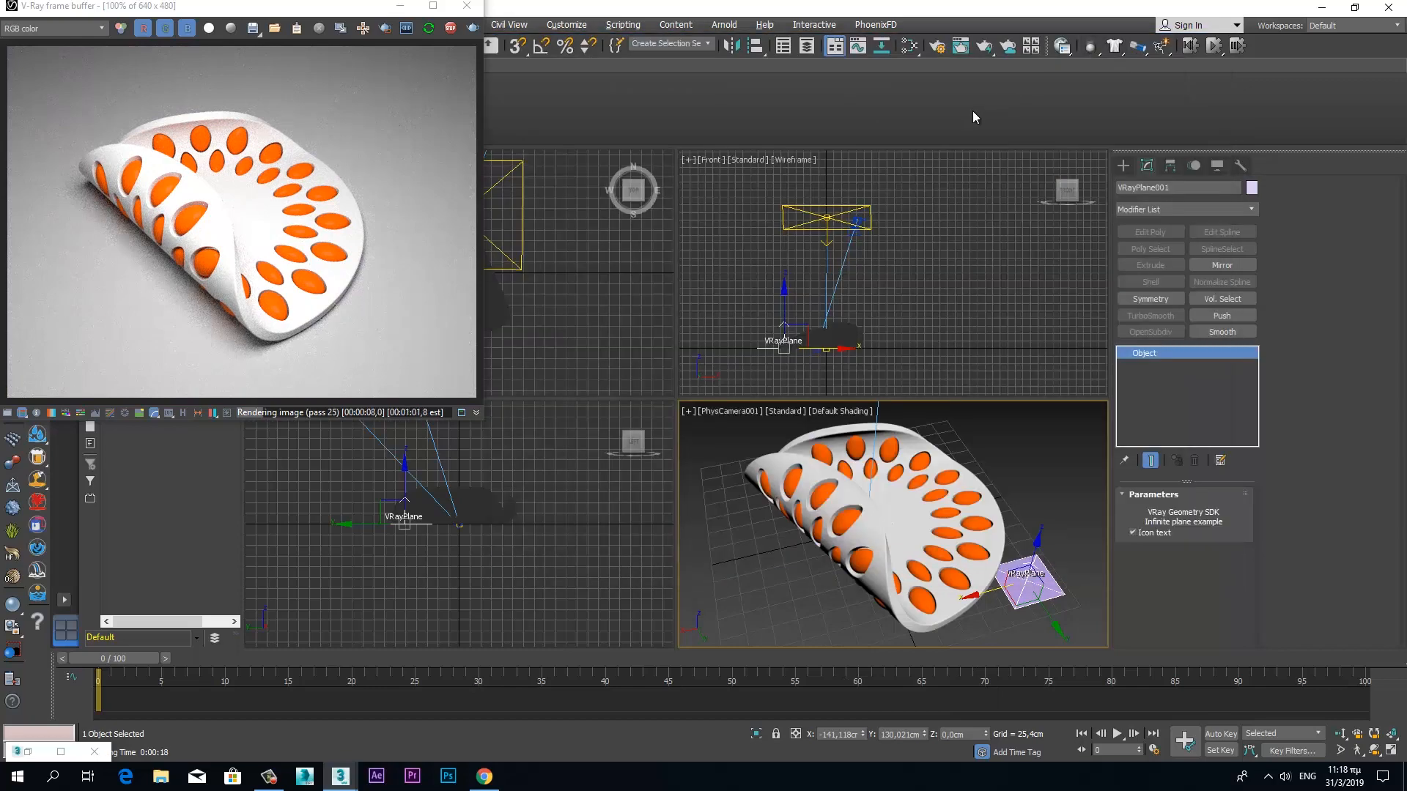
Step: Review the bucket image sampler settings in the V-Ray render setup and close it
{"action": "left_click", "coordinate": [935, 53]}
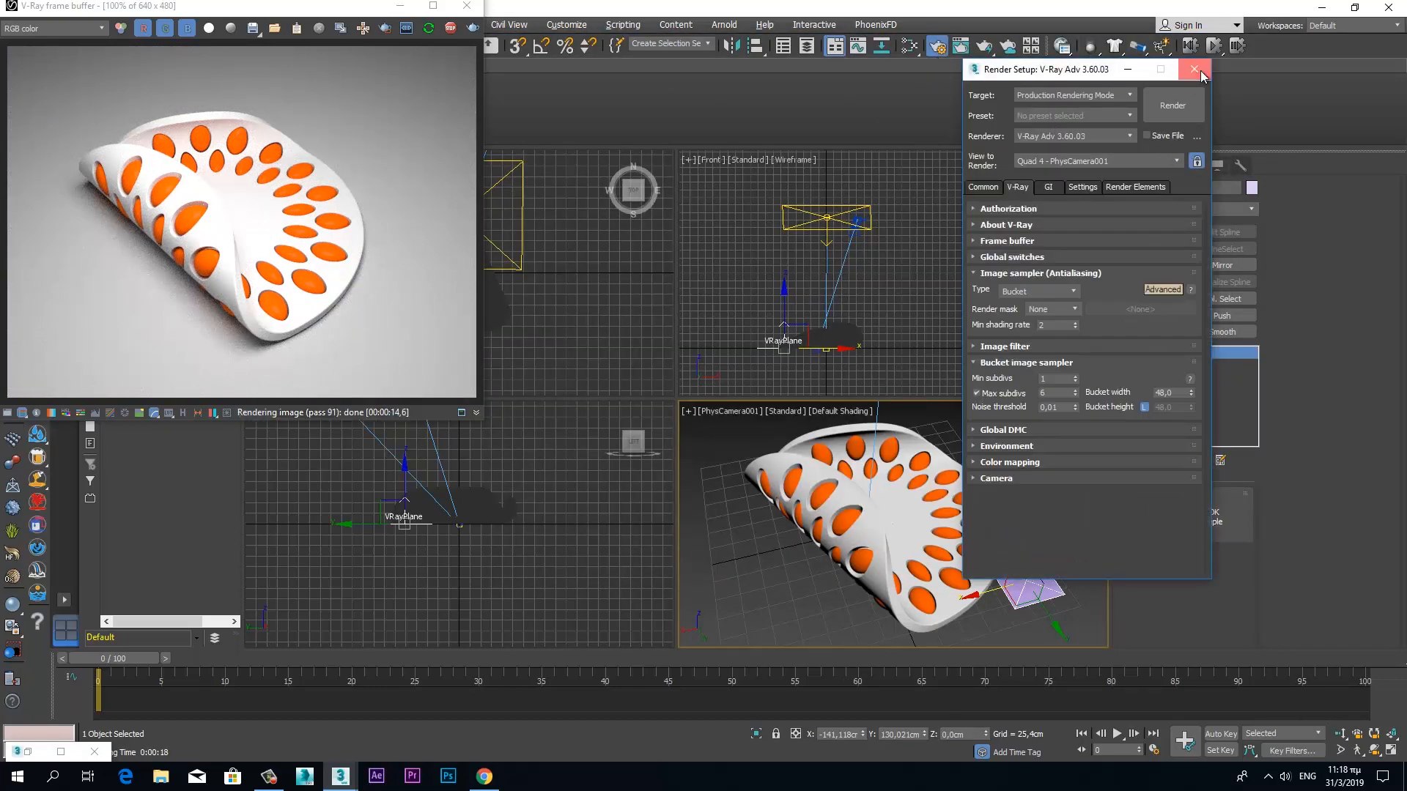
{"action": "left_click", "coordinate": [1195, 69]}
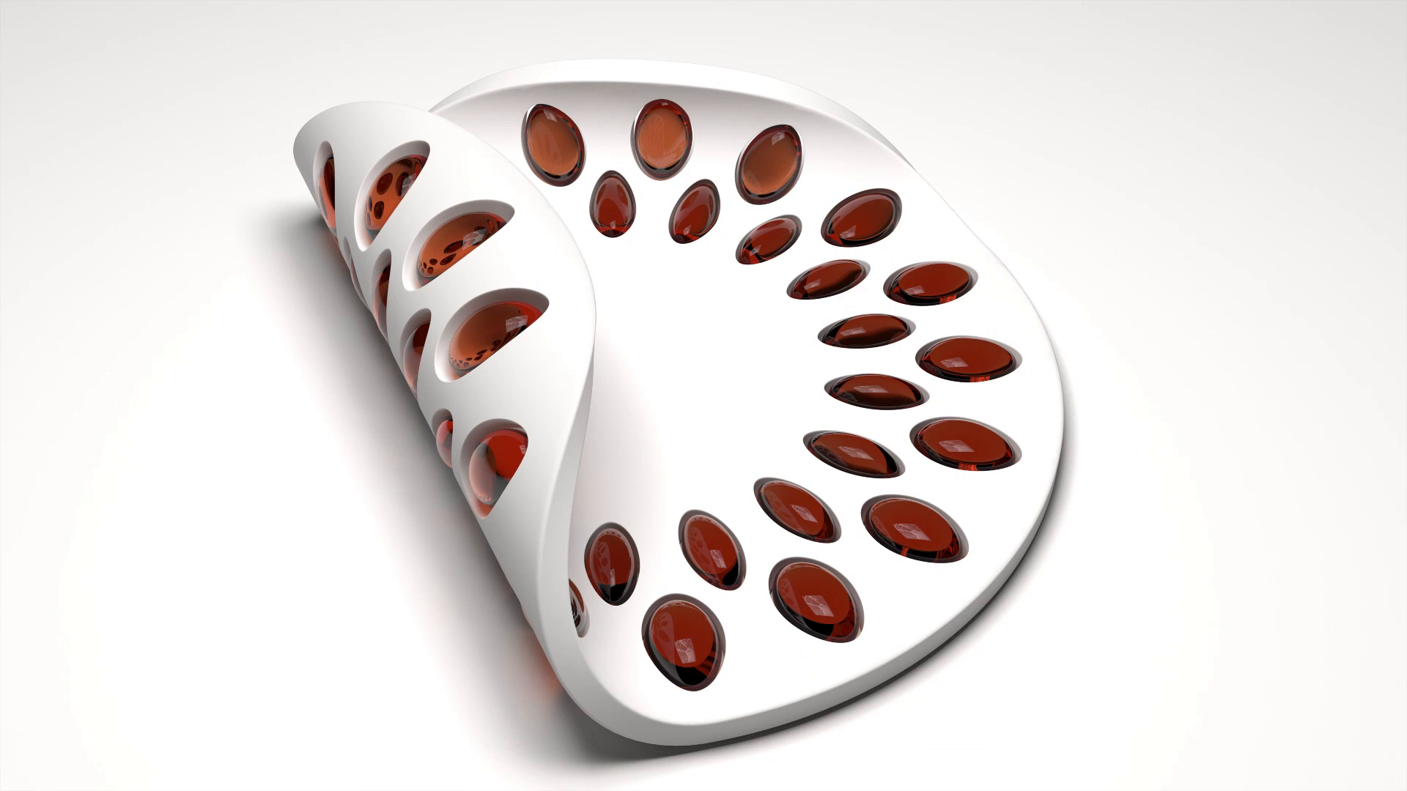